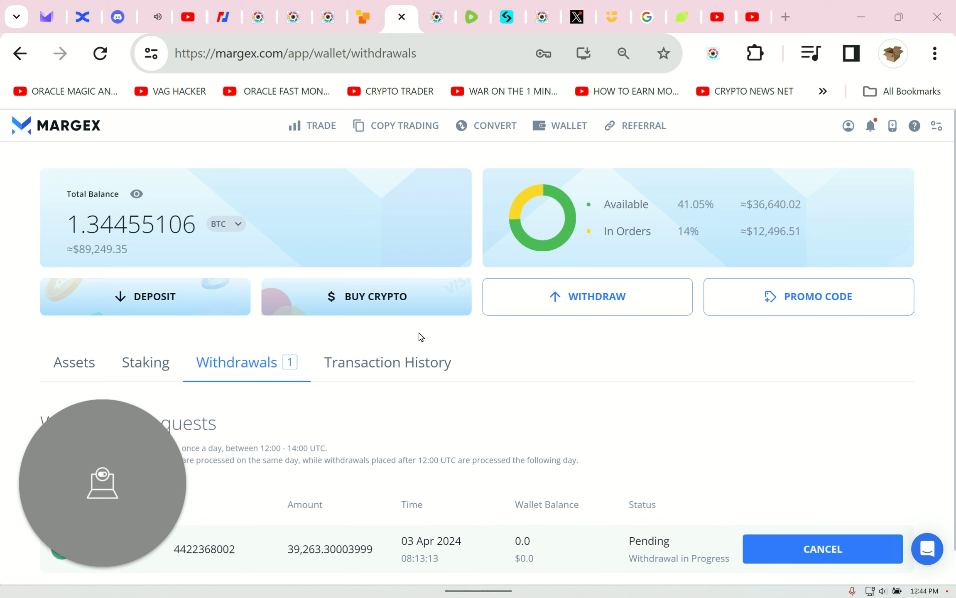
Step: Dismiss the webcam overlay and show the Margex wallet's Assets balances
{"action": "mouse_move", "coordinate": [102, 483]}
{"action": "left_click", "coordinate": [58, 567]}
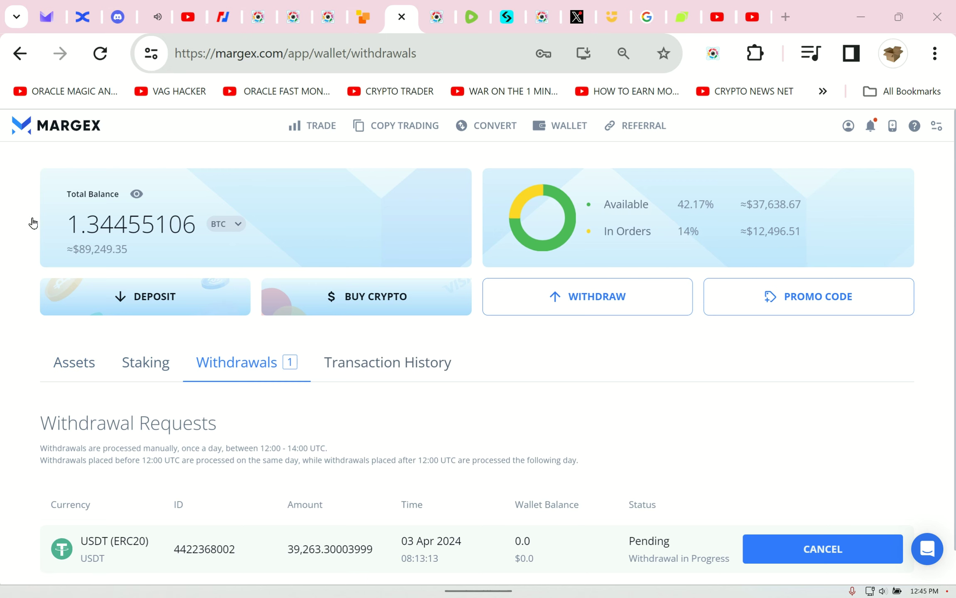
{"action": "left_click", "coordinate": [69, 363]}
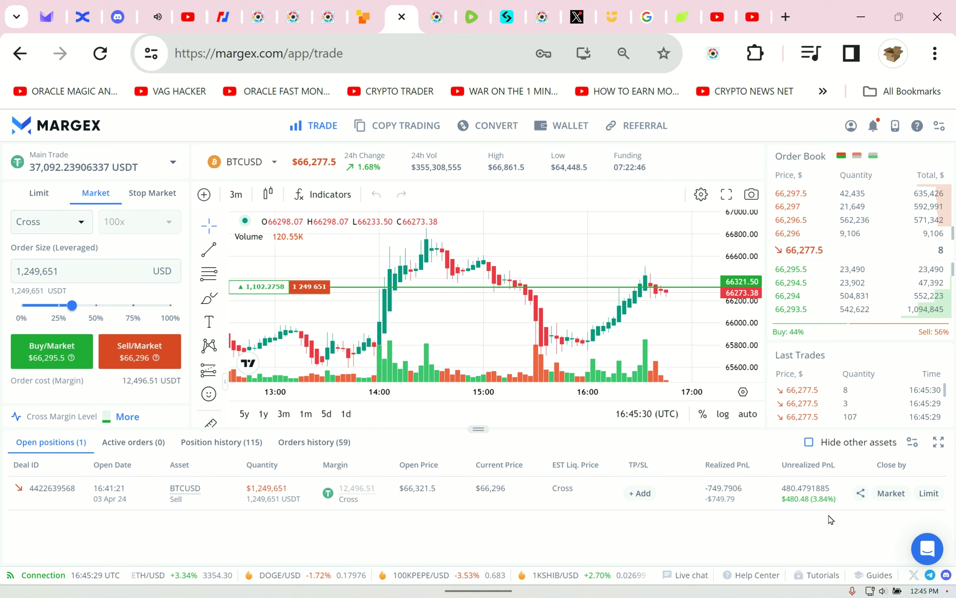
Step: Pan the BTCUSD chart left and screenshot the trade page with the open short
{"action": "left_click_drag", "start_coordinate": [646, 313], "coordinate": [415, 299]}
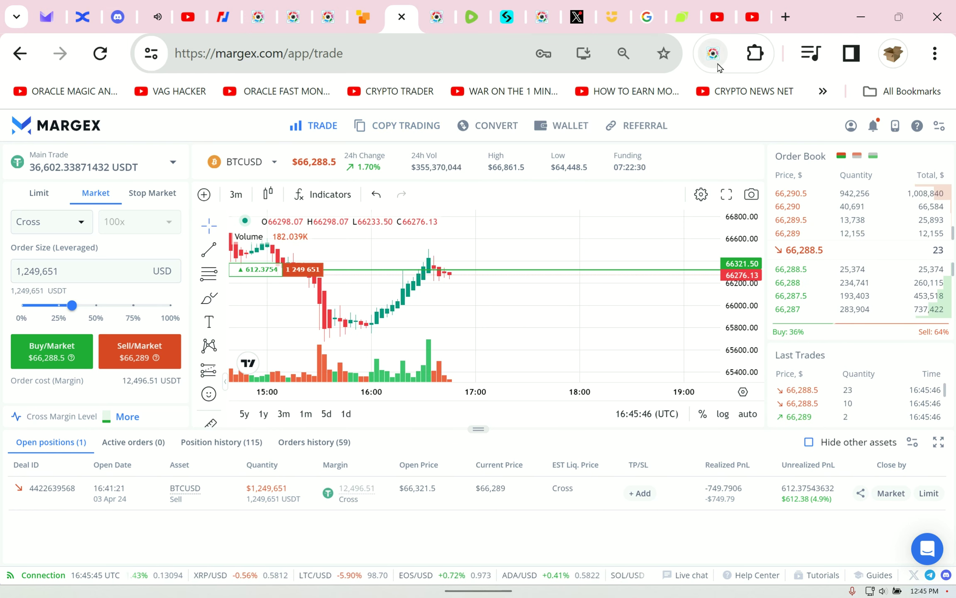
{"action": "key", "text": "space"}
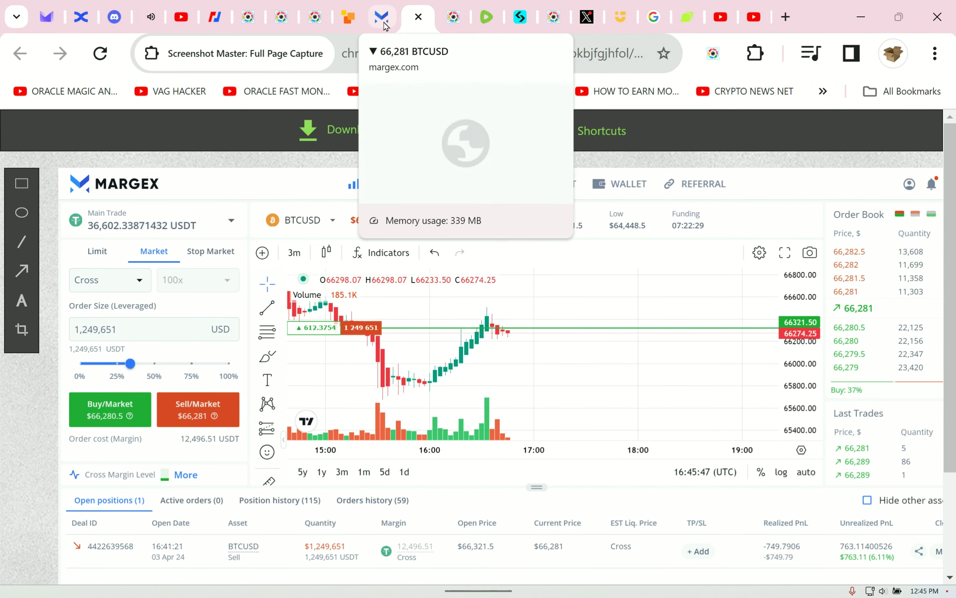
Step: Review the trading-page captures, then capture the Margex wallet balances as a new screenshot
{"action": "left_click", "coordinate": [451, 23]}
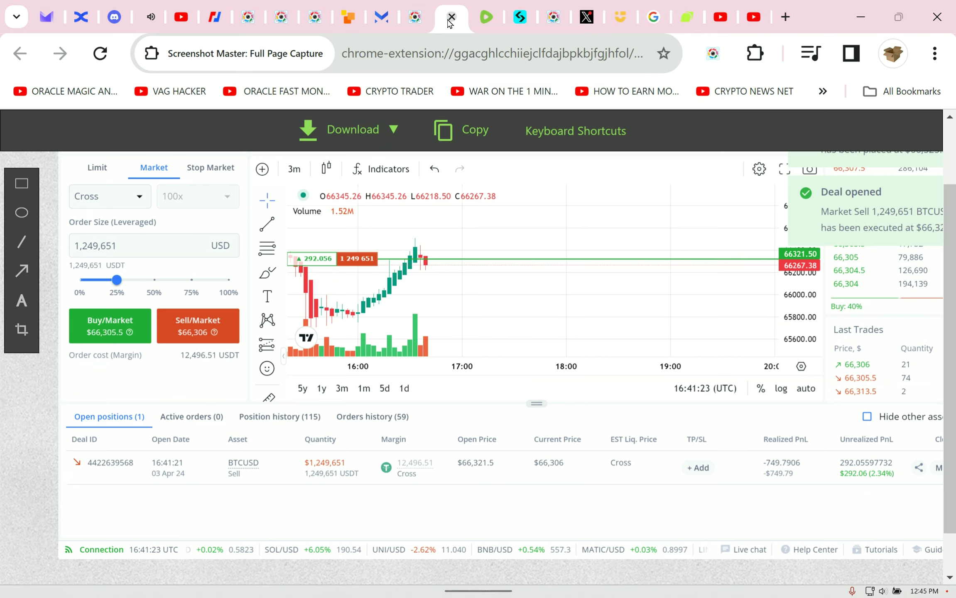
{"action": "left_click", "coordinate": [413, 23]}
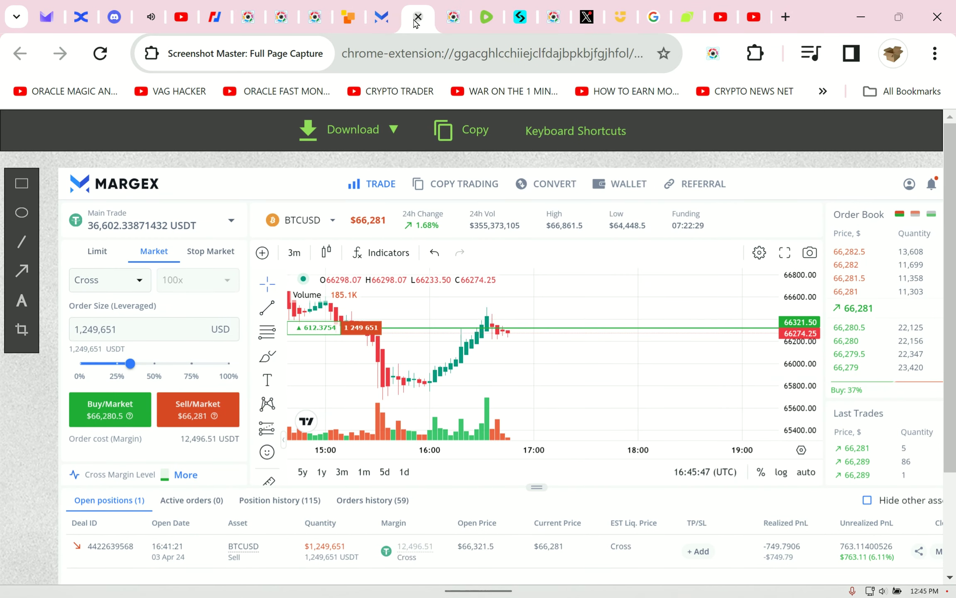
{"action": "left_click", "coordinate": [381, 18]}
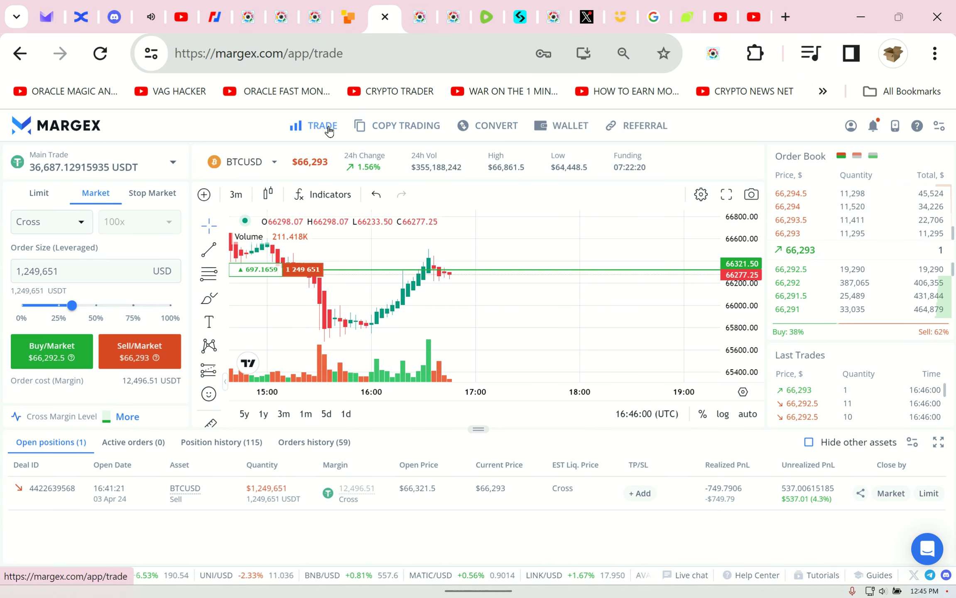
{"action": "left_click", "coordinate": [561, 126]}
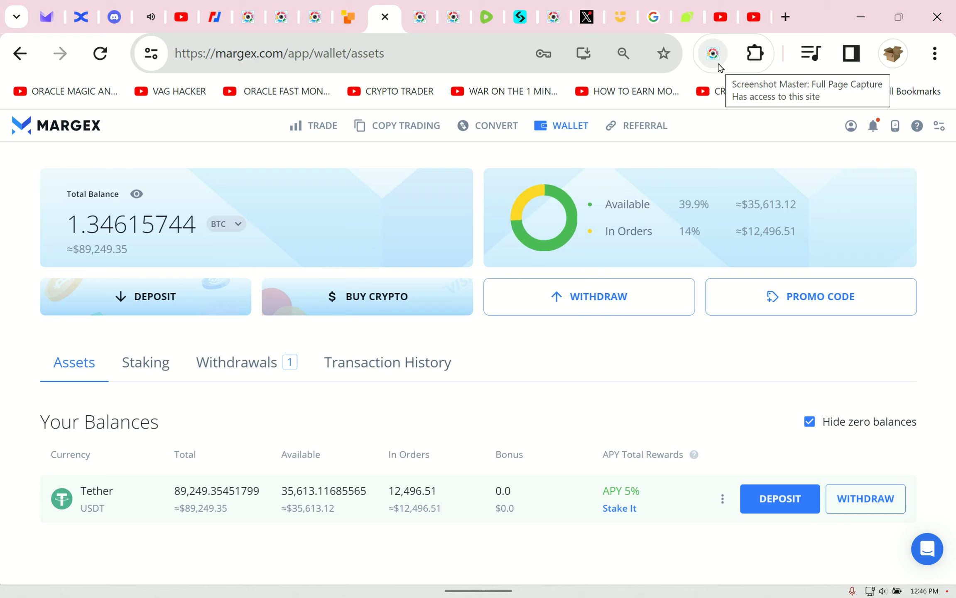
{"action": "left_click", "coordinate": [713, 53]}
{"action": "key", "text": "space"}
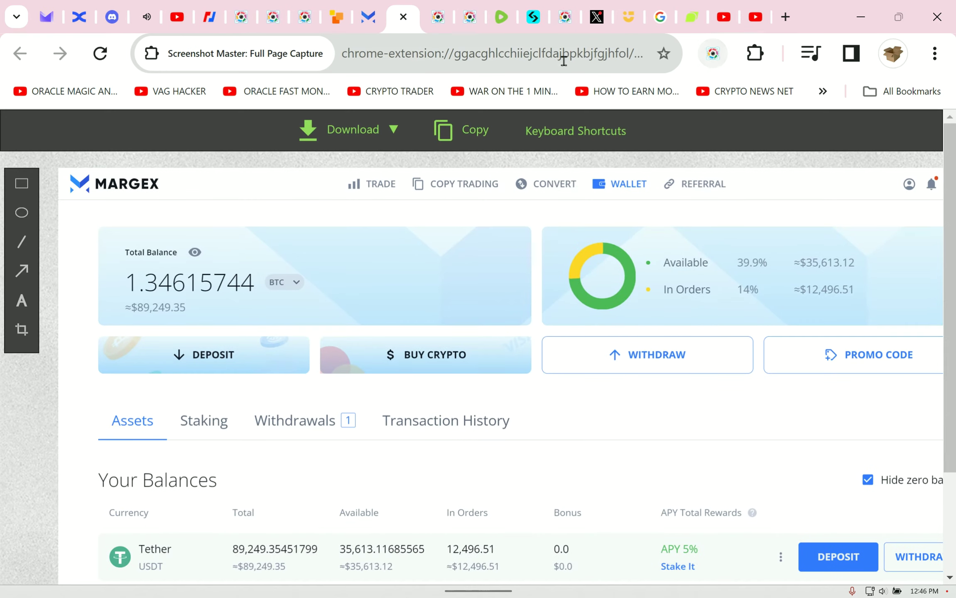
{"action": "left_click_drag", "start_coordinate": [400, 18], "coordinate": [459, 15]}
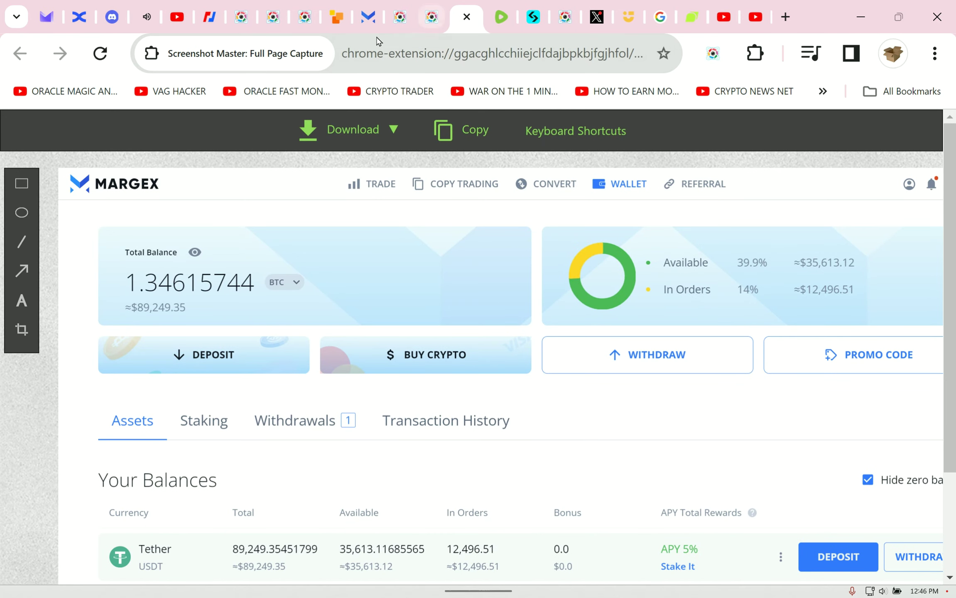
Step: Bring up the earlier BTCUSD chart capture with the 500 callout
{"action": "left_click", "coordinate": [301, 23]}
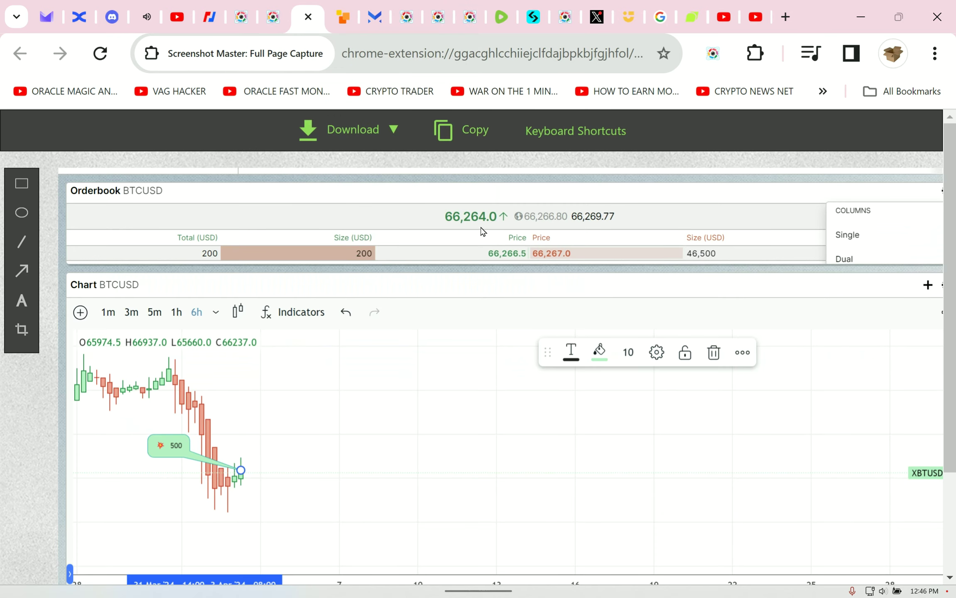
{"action": "left_click", "coordinate": [273, 17]}
{"action": "left_click", "coordinate": [241, 16]}
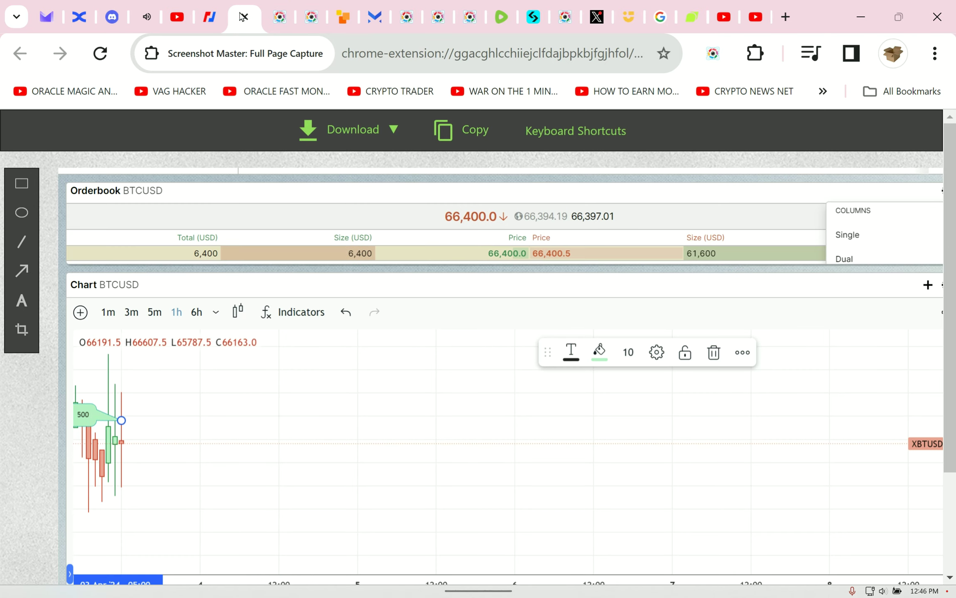
Step: Back on BitMEX, move the 500 callout above its anchor point
{"action": "key", "text": "ctrl+w"}
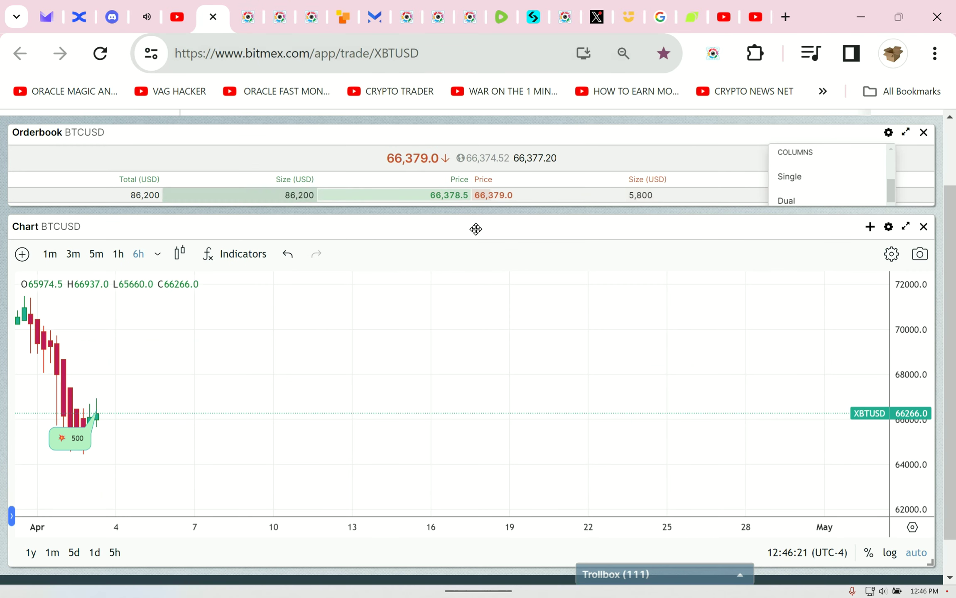
{"action": "left_click_drag", "start_coordinate": [72, 438], "coordinate": [27, 396]}
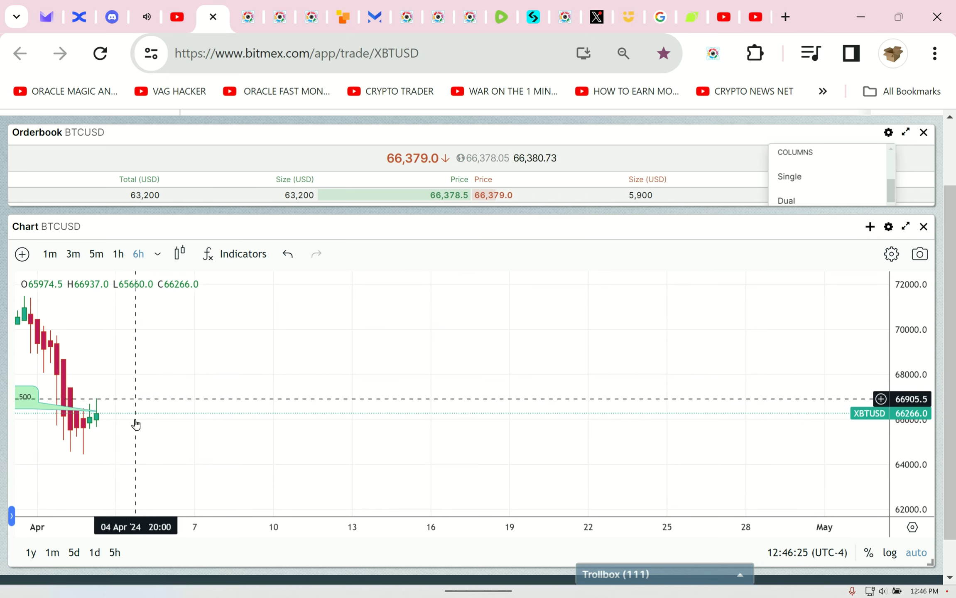
{"action": "left_click", "coordinate": [96, 445]}
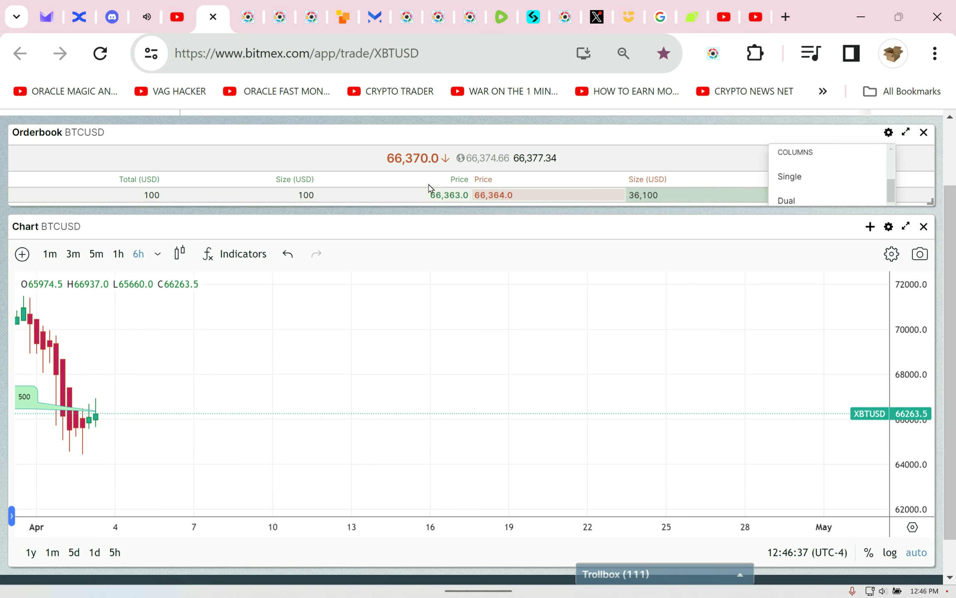
Step: Show the BTCUSD chart on 3-minute candles, nudging the 500 callout up-left
{"action": "left_click", "coordinate": [118, 261]}
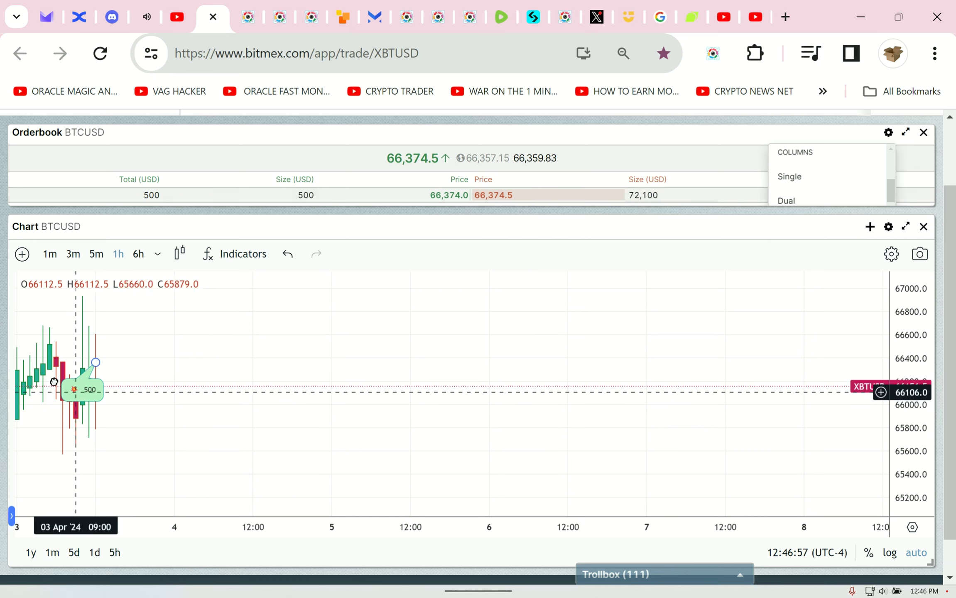
{"action": "left_click_drag", "start_coordinate": [82, 389], "coordinate": [58, 366]}
{"action": "left_click", "coordinate": [73, 254]}
{"action": "left_click", "coordinate": [369, 316]}
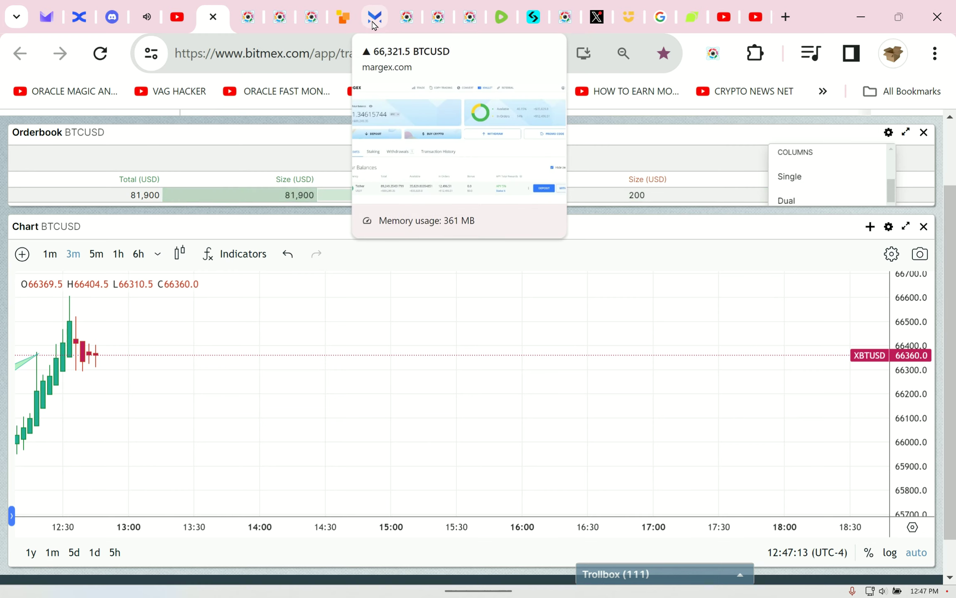
Step: Draft a BTCUSD limit order at 66,609 on Margex and make the chart panel taller
{"action": "left_click", "coordinate": [375, 27]}
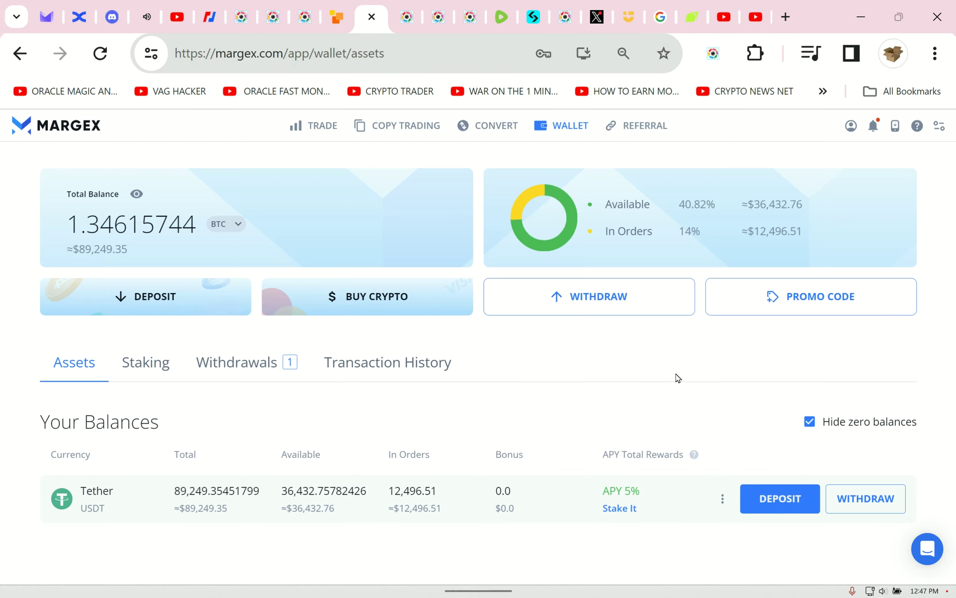
{"action": "left_click", "coordinate": [323, 127]}
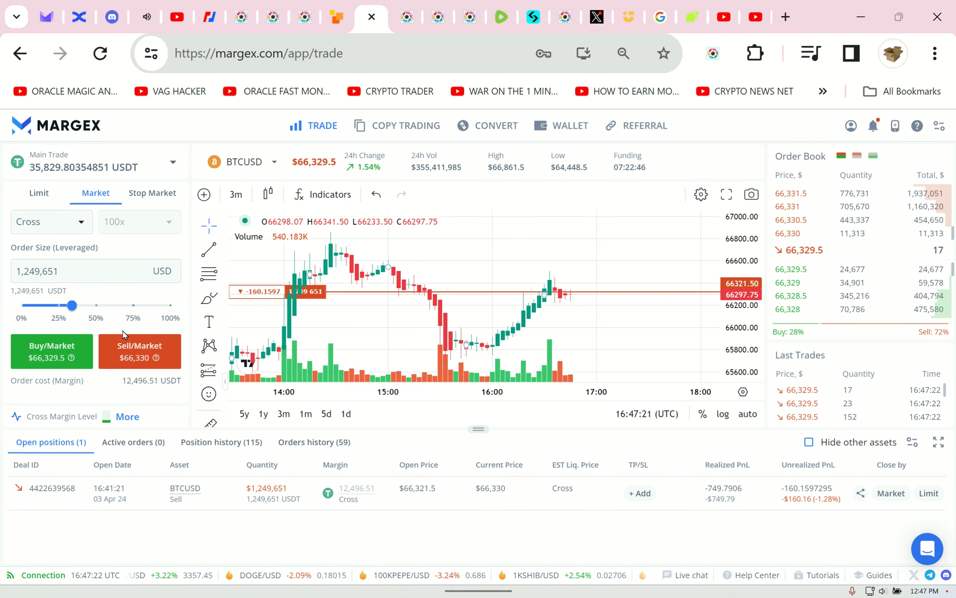
{"action": "left_click", "coordinate": [38, 192]}
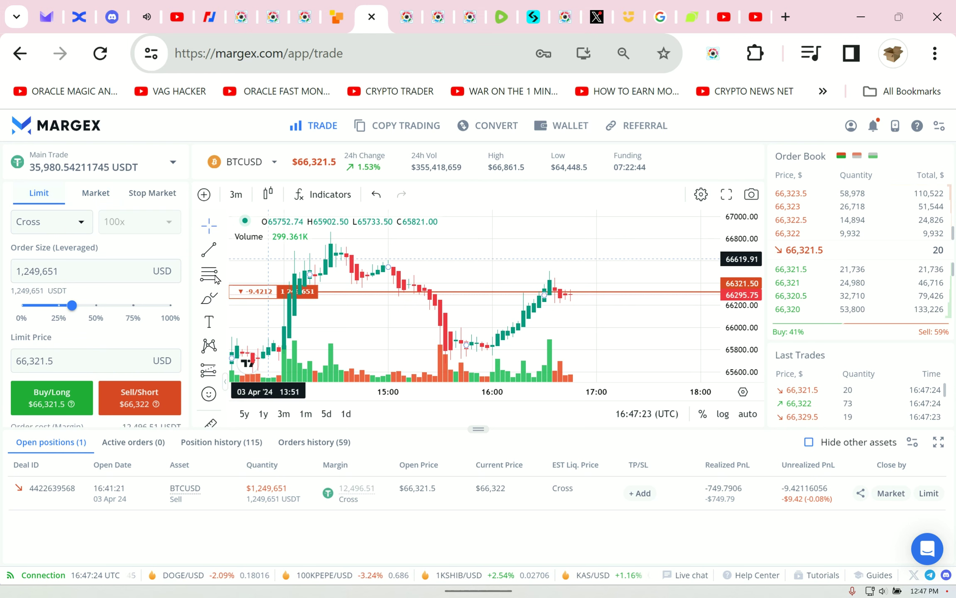
{"action": "left_click_drag", "start_coordinate": [54, 360], "coordinate": [21, 361]}
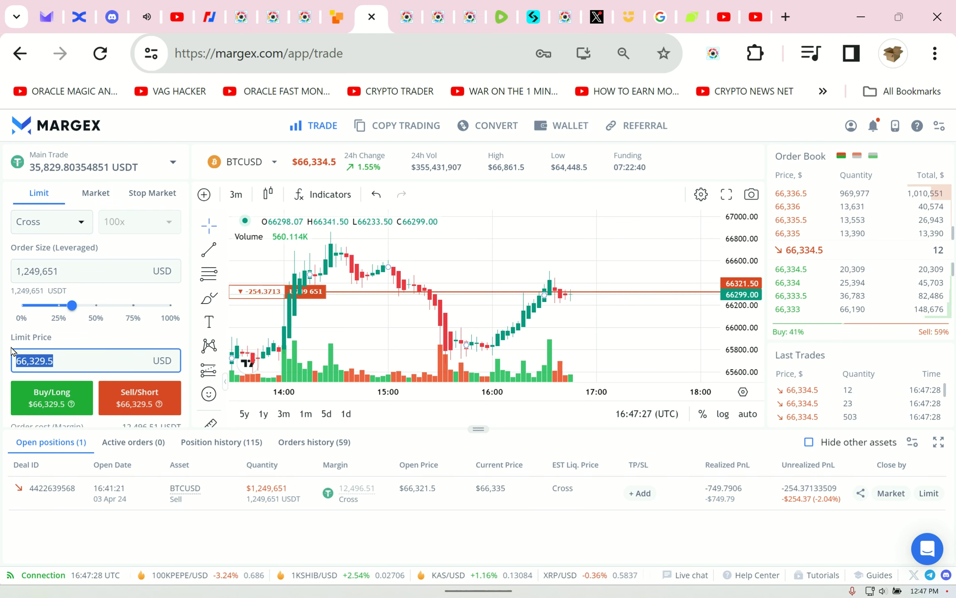
{"action": "key", "text": "BackSpace"}
{"action": "type", "text": "66"}
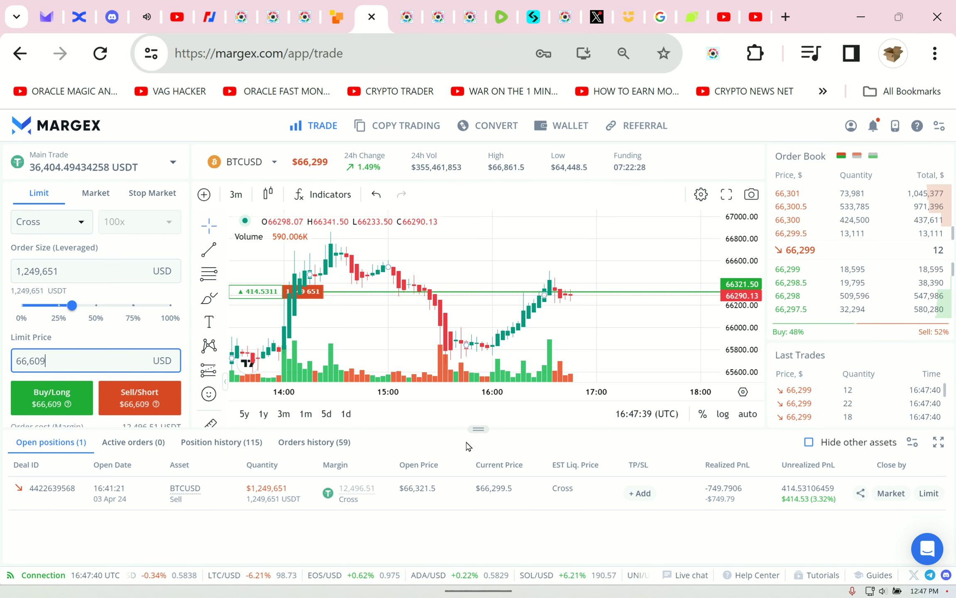
{"action": "left_click_drag", "start_coordinate": [478, 429], "coordinate": [478, 460]}
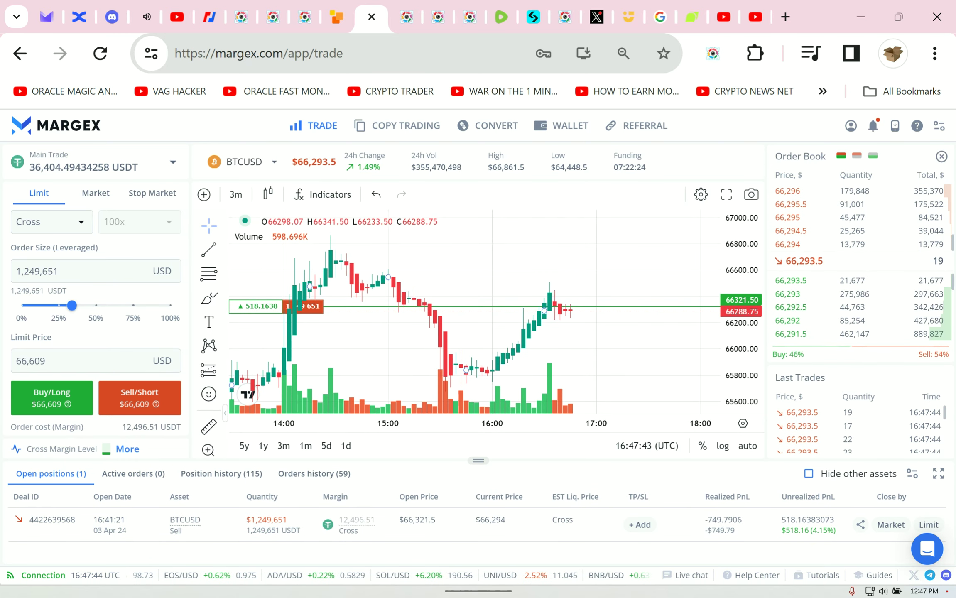
Step: Set Chrome's page zoom to 80% for the Margex BTCUSD page
{"action": "left_click", "coordinate": [939, 58]}
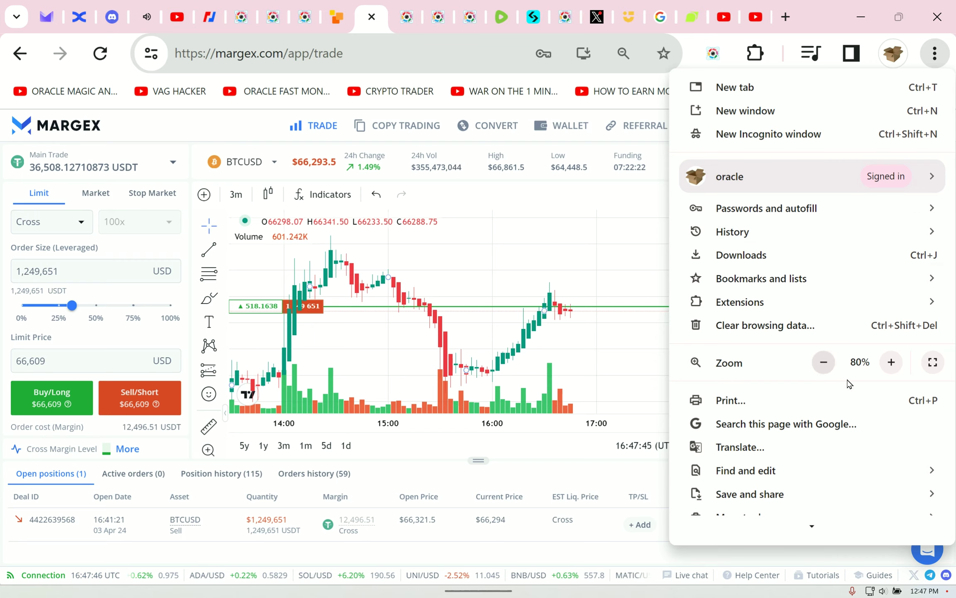
{"action": "left_click", "coordinate": [891, 362]}
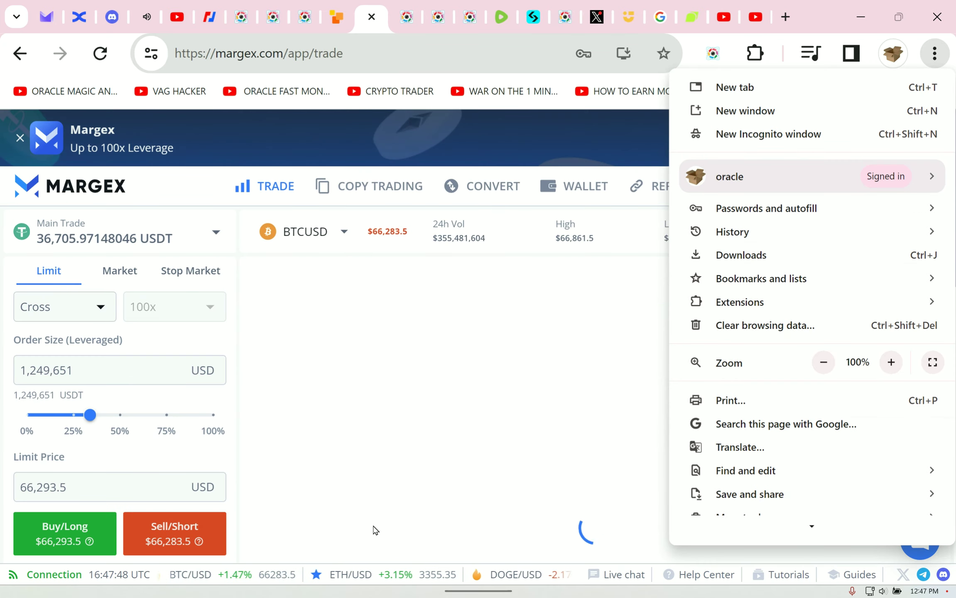
{"action": "left_click", "coordinate": [83, 498]}
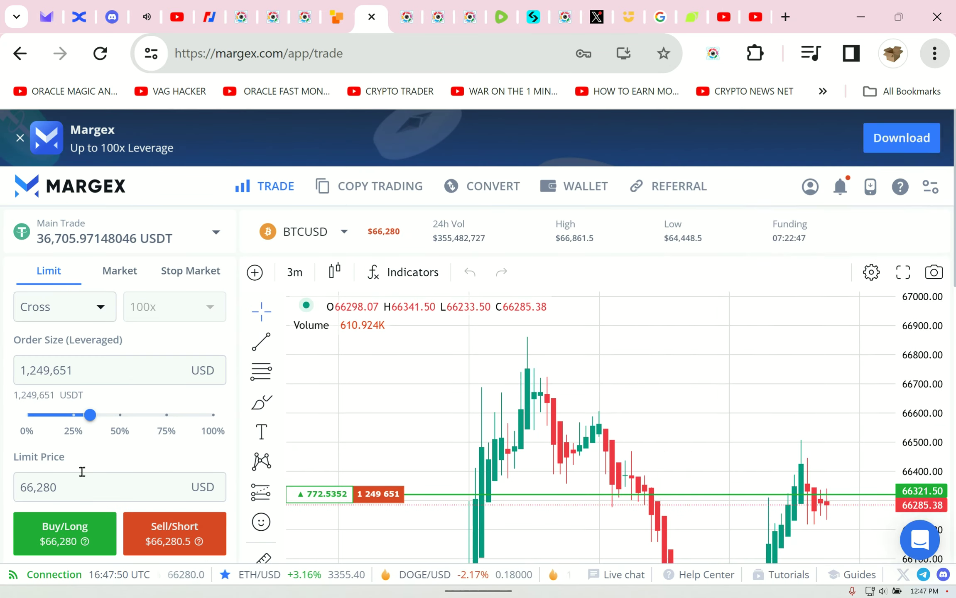
{"action": "scroll", "coordinate": [82, 490], "scroll_direction": "down", "scroll_amount": 7}
{"action": "scroll", "coordinate": [81, 524], "scroll_direction": "down", "scroll_amount": 3}
{"action": "scroll", "coordinate": [80, 524], "scroll_direction": "down", "scroll_amount": 3}
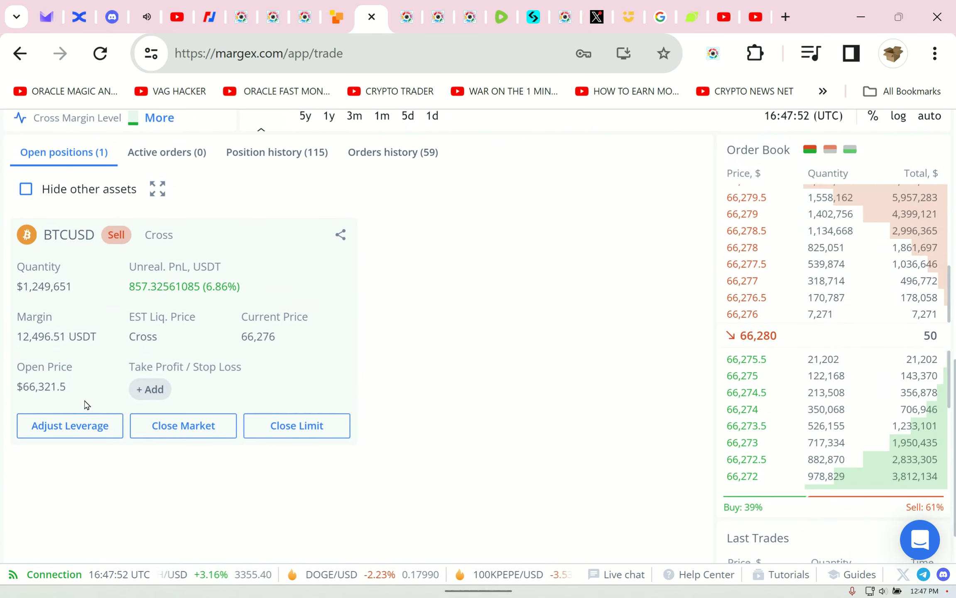
{"action": "scroll", "coordinate": [665, 495], "scroll_direction": "up", "scroll_amount": 7}
{"action": "scroll", "coordinate": [192, 277], "scroll_direction": "up", "scroll_amount": 1}
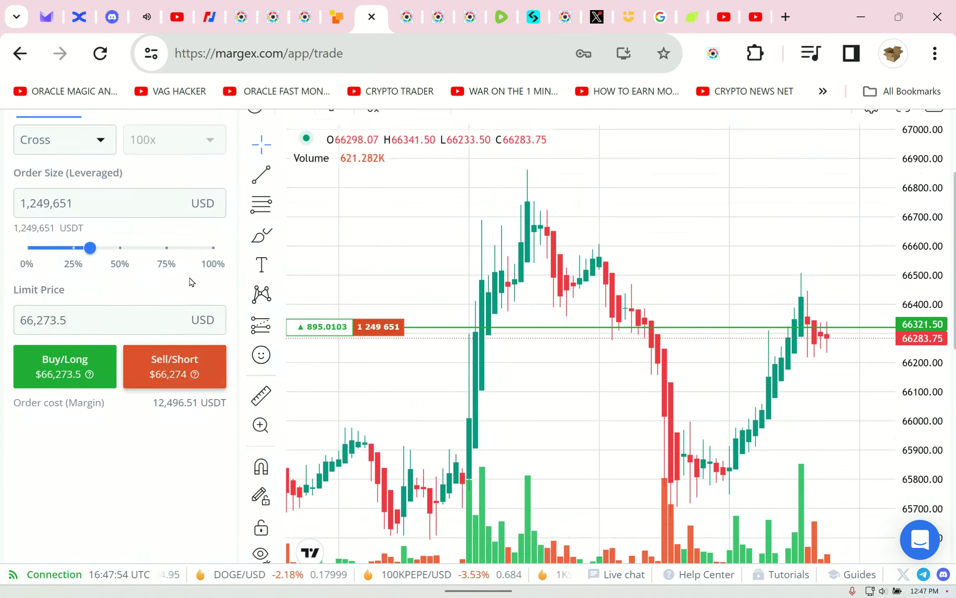
{"action": "left_click", "coordinate": [935, 53]}
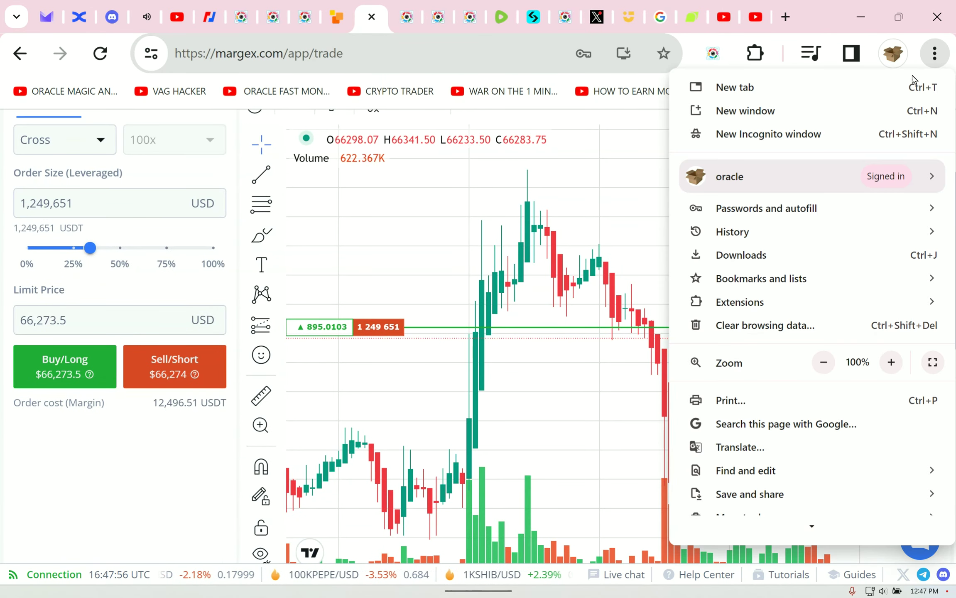
{"action": "left_click", "coordinate": [823, 362]}
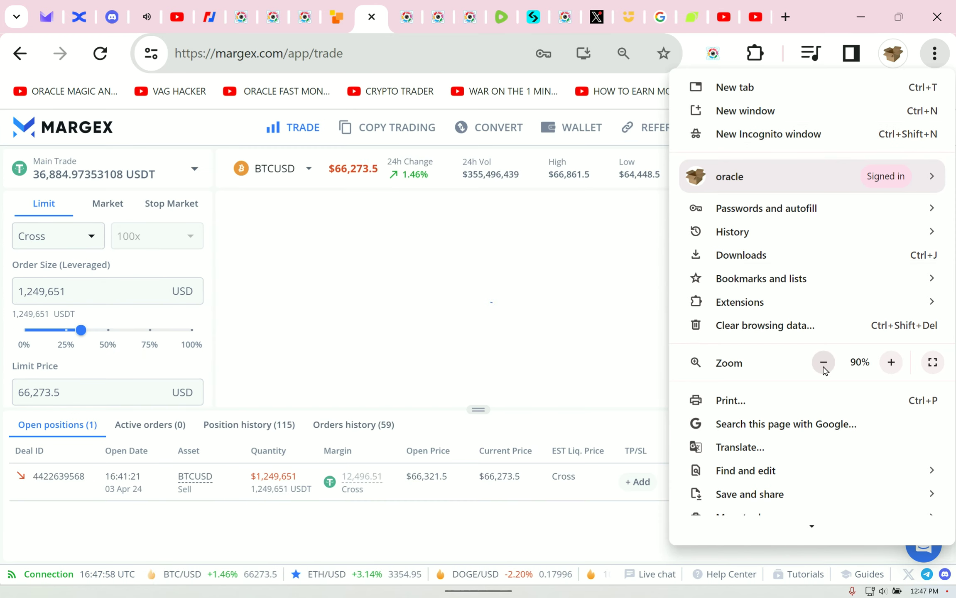
{"action": "left_click", "coordinate": [823, 362]}
{"action": "left_click", "coordinate": [228, 560]}
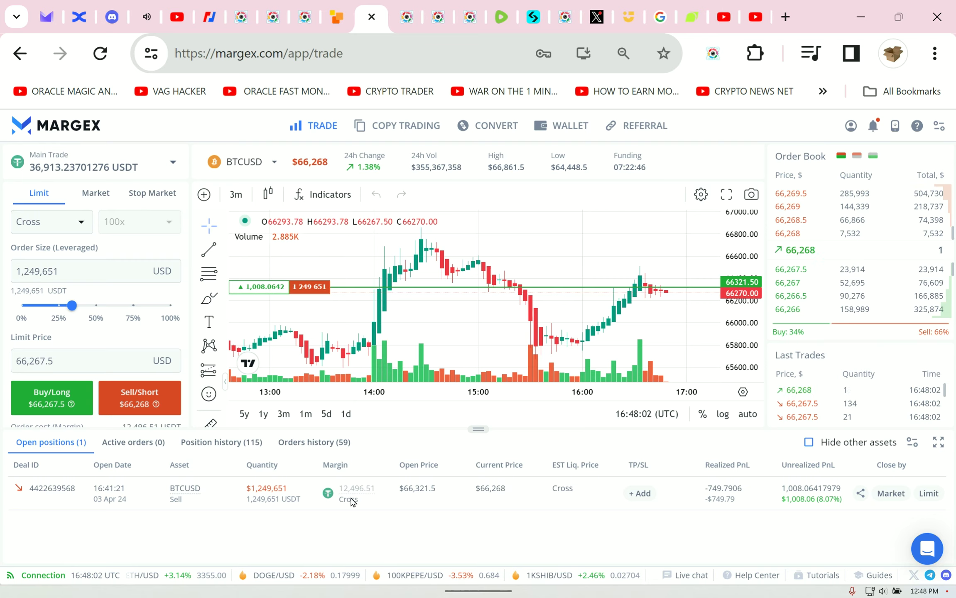
Step: Enlarge the chart panels and hide zero collateral balances so only USDT remains
{"action": "left_click_drag", "start_coordinate": [470, 425], "coordinate": [470, 472]}
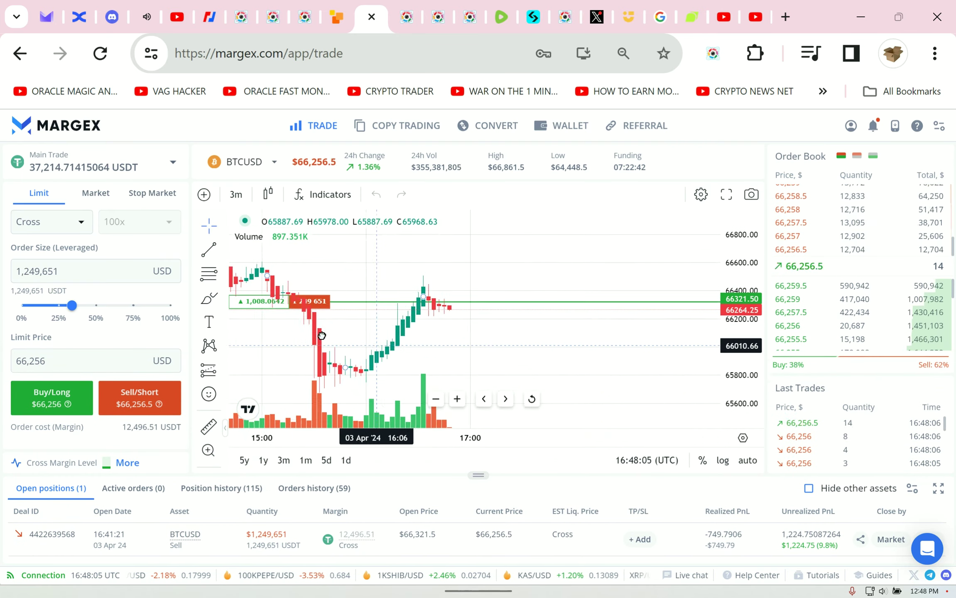
{"action": "left_click_drag", "start_coordinate": [651, 324], "coordinate": [363, 332]}
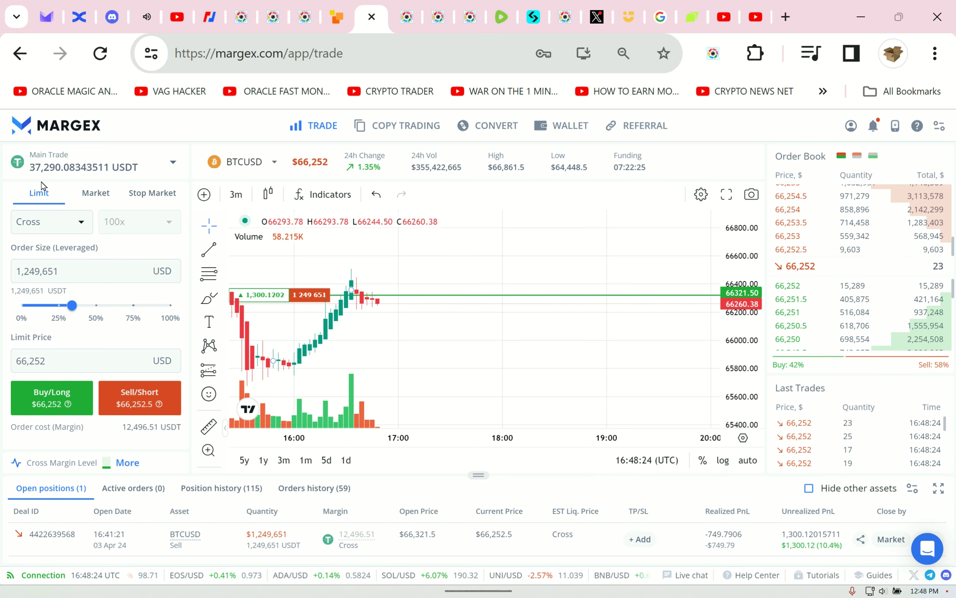
{"action": "left_click", "coordinate": [162, 164]}
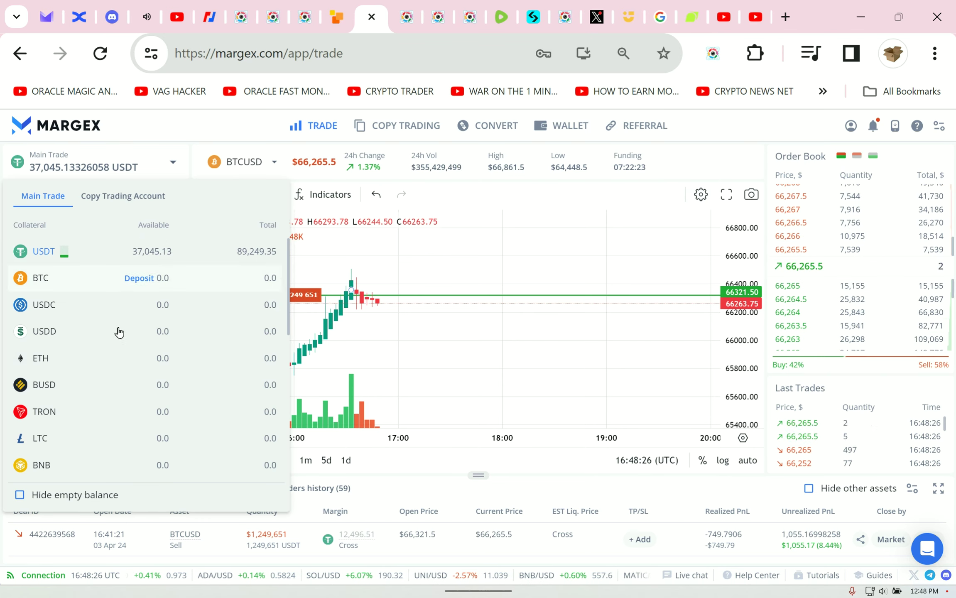
{"action": "left_click", "coordinate": [19, 495]}
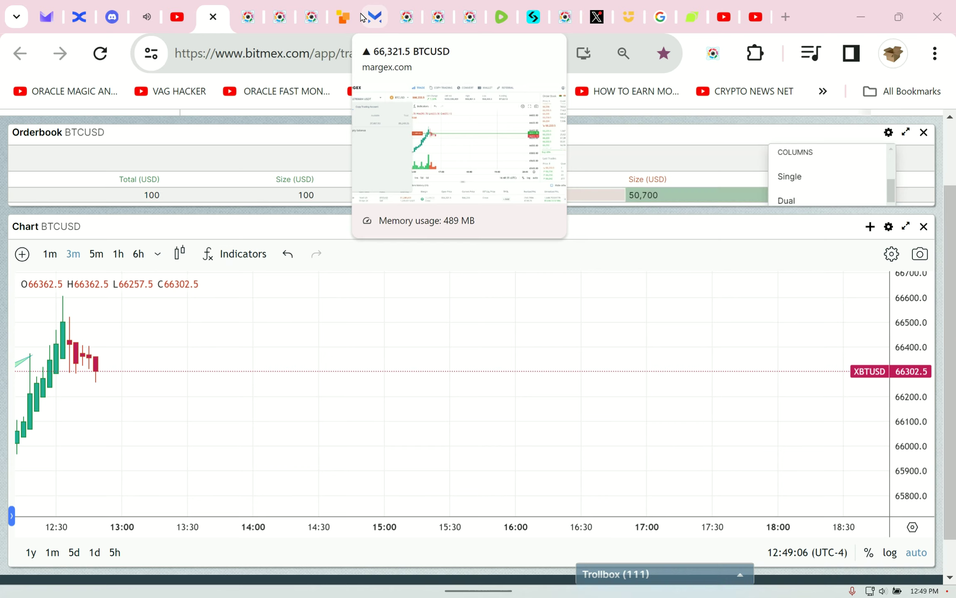
Step: Switch the Margex market to BCHUSD and cut the order size to about 12%
{"action": "left_click", "coordinate": [369, 16]}
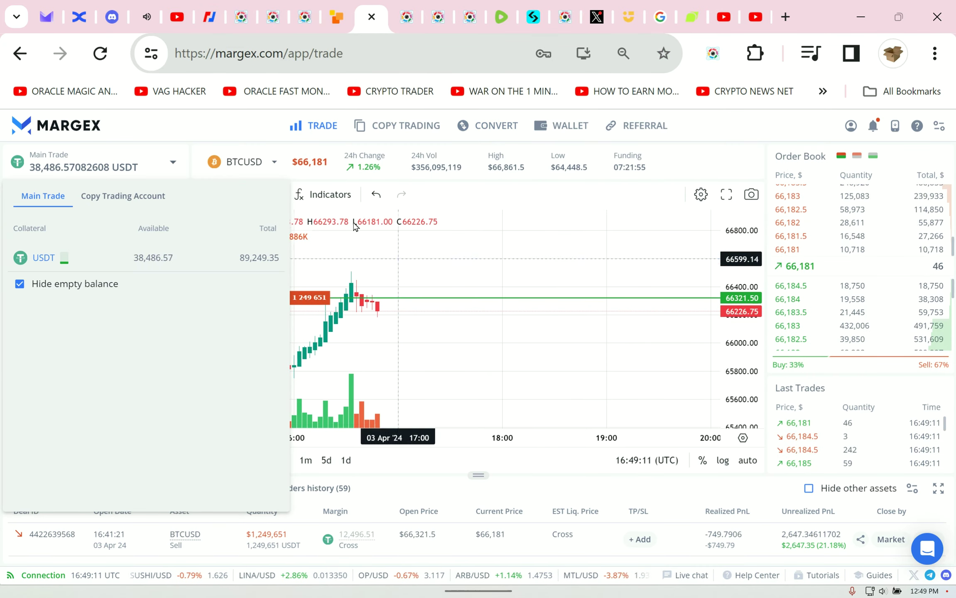
{"action": "left_click", "coordinate": [260, 172]}
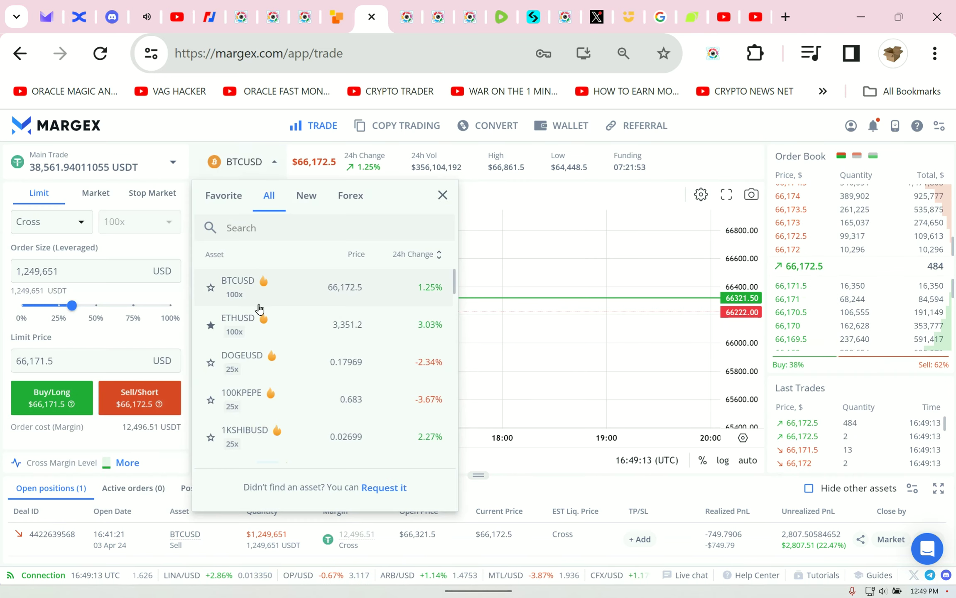
{"action": "left_click", "coordinate": [254, 225]}
{"action": "type", "text": "bch"}
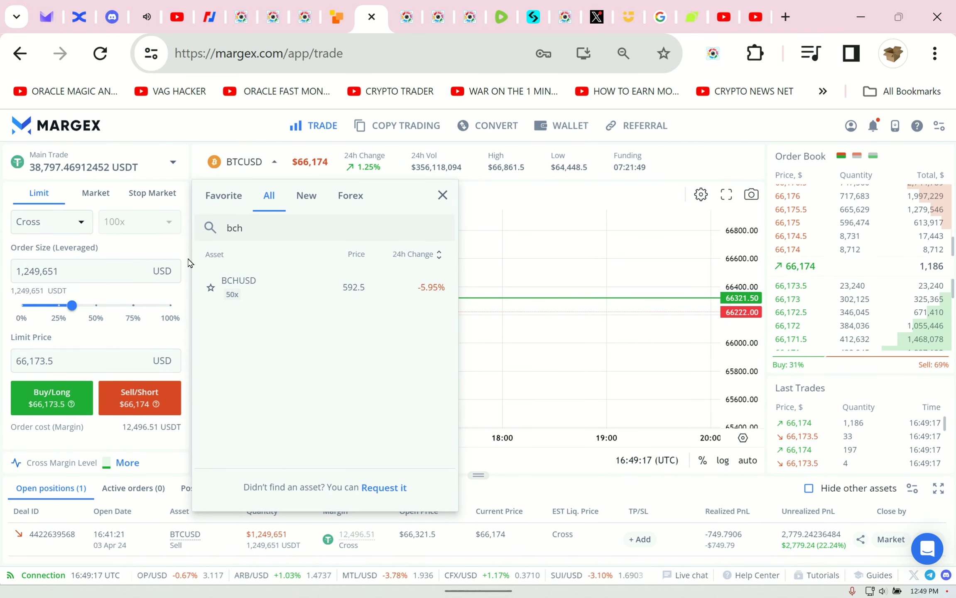
{"action": "left_click", "coordinate": [239, 284]}
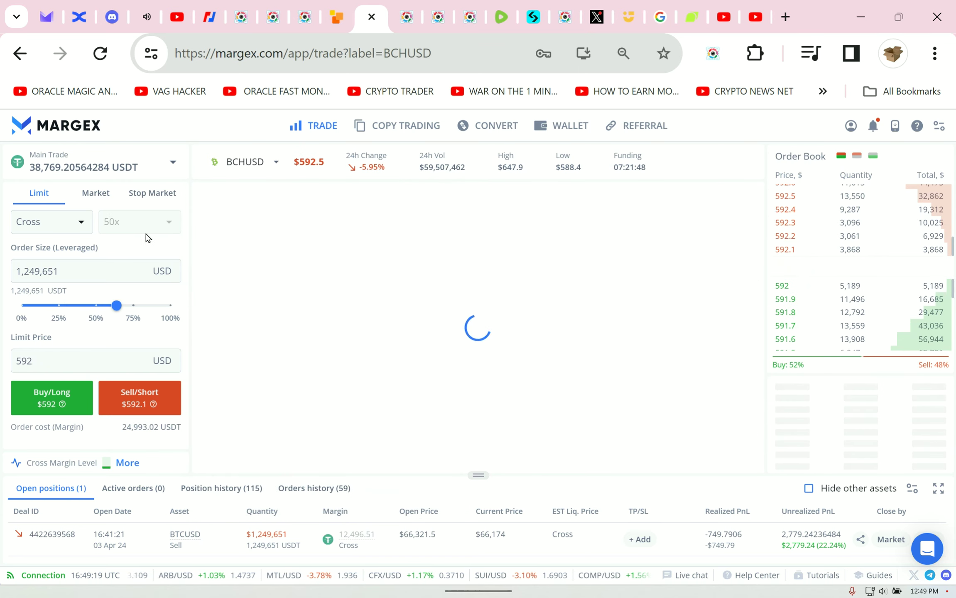
{"action": "left_click", "coordinate": [108, 311]}
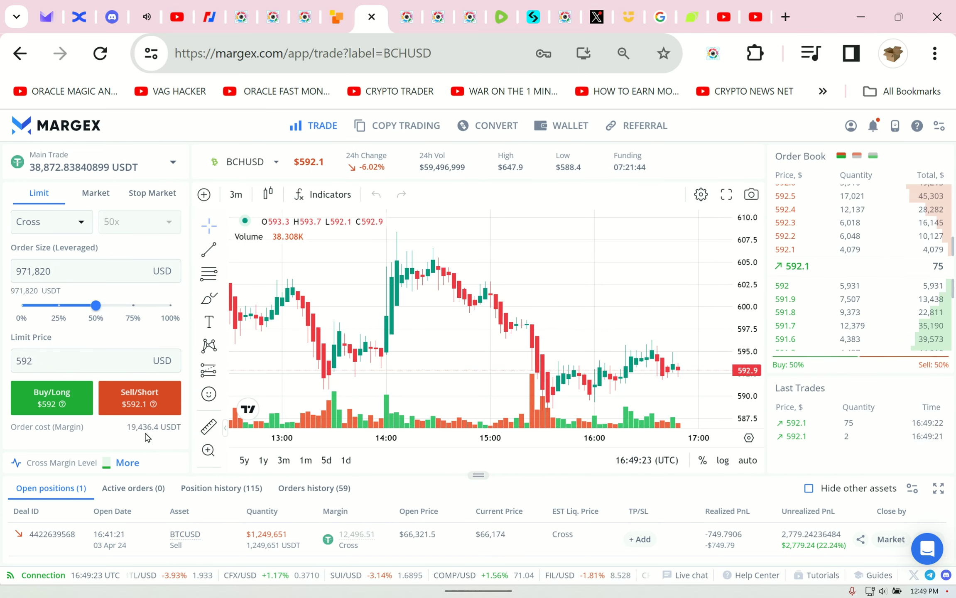
{"action": "mouse_move", "coordinate": [152, 404]}
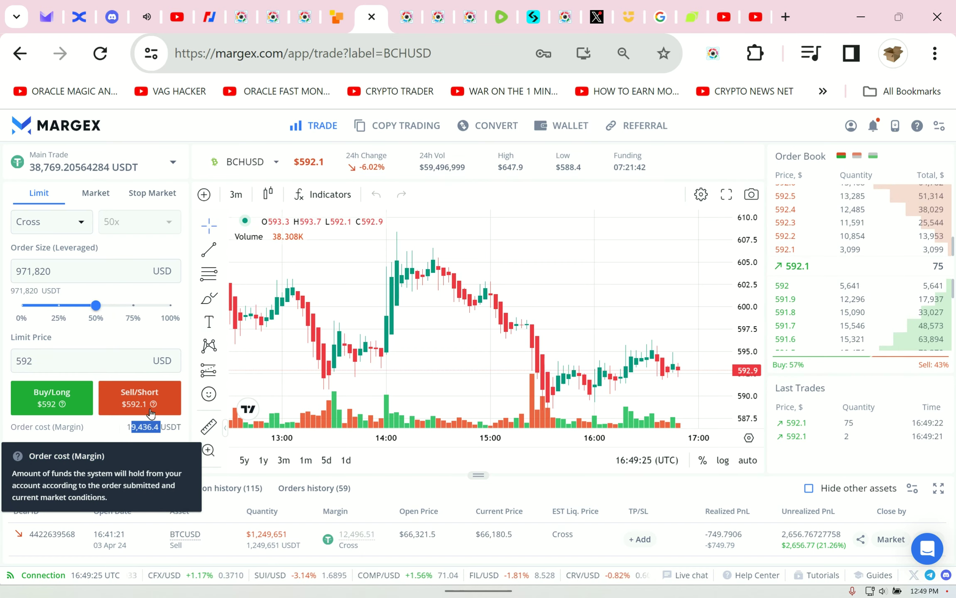
{"action": "left_click_drag", "start_coordinate": [96, 306], "coordinate": [37, 315]}
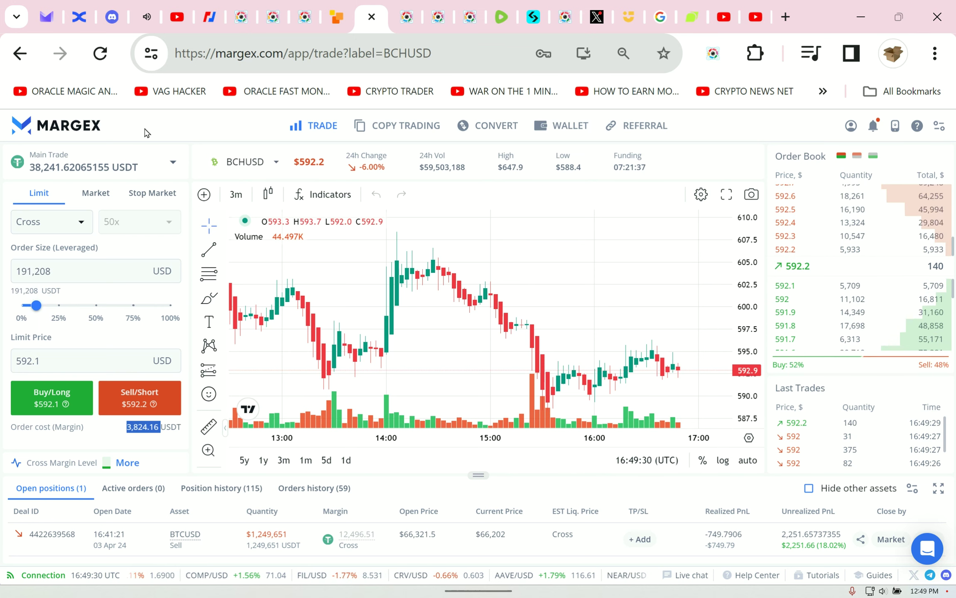
Step: Open a 171,875 USD BCHUSD market short, filled at 591.7
{"action": "left_click", "coordinate": [81, 195]}
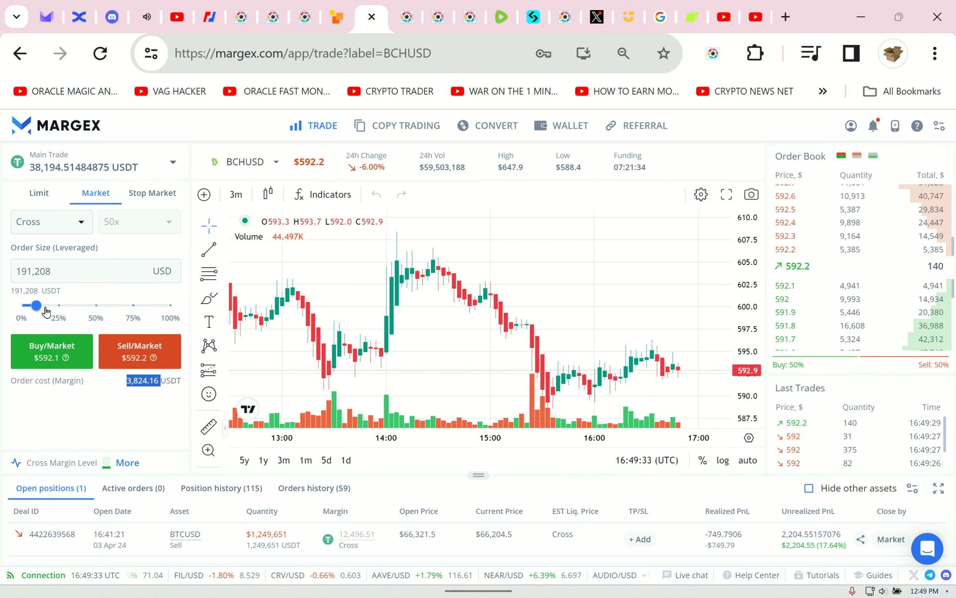
{"action": "mouse_move", "coordinate": [37, 314]}
{"action": "left_mouse_down"}
{"action": "mouse_move", "coordinate": [45, 314]}
{"action": "mouse_move", "coordinate": [36, 315]}
{"action": "left_mouse_up"}
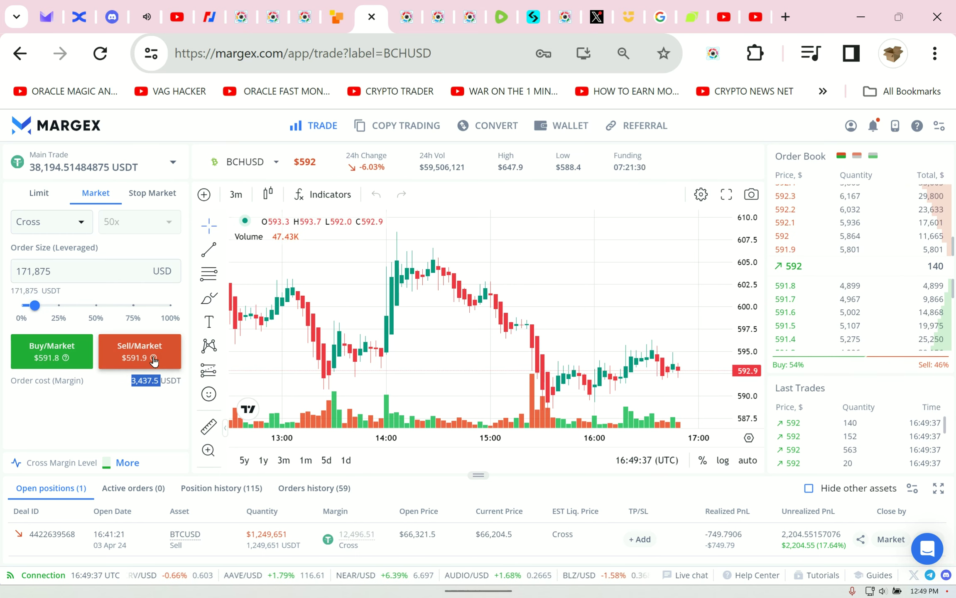
{"action": "left_click", "coordinate": [139, 352]}
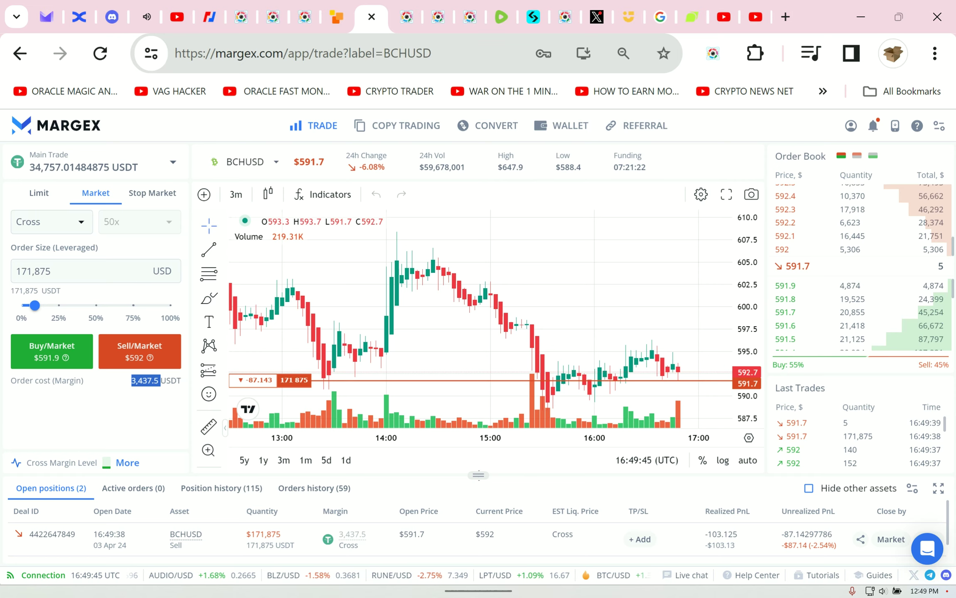
{"action": "left_click_drag", "start_coordinate": [524, 474], "coordinate": [492, 437]}
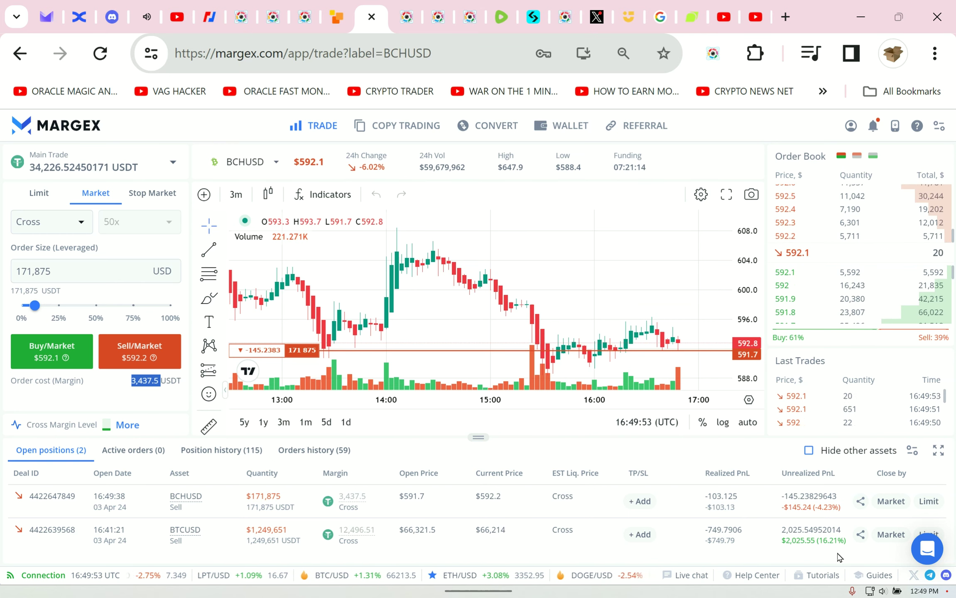
Step: Close 100% of the BTCUSD short at market, filled at 66,205
{"action": "left_click", "coordinate": [889, 536]}
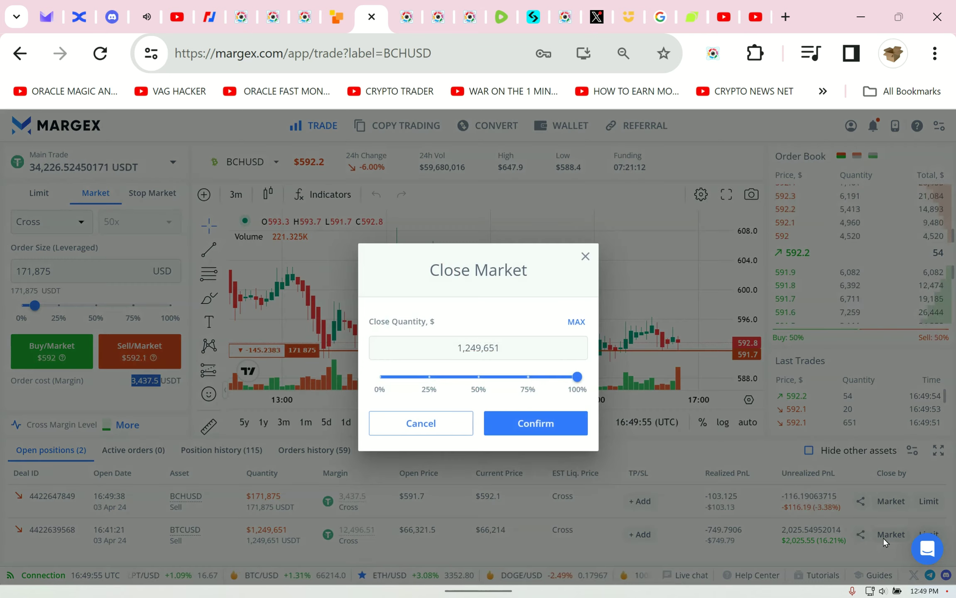
{"action": "left_click", "coordinate": [554, 423]}
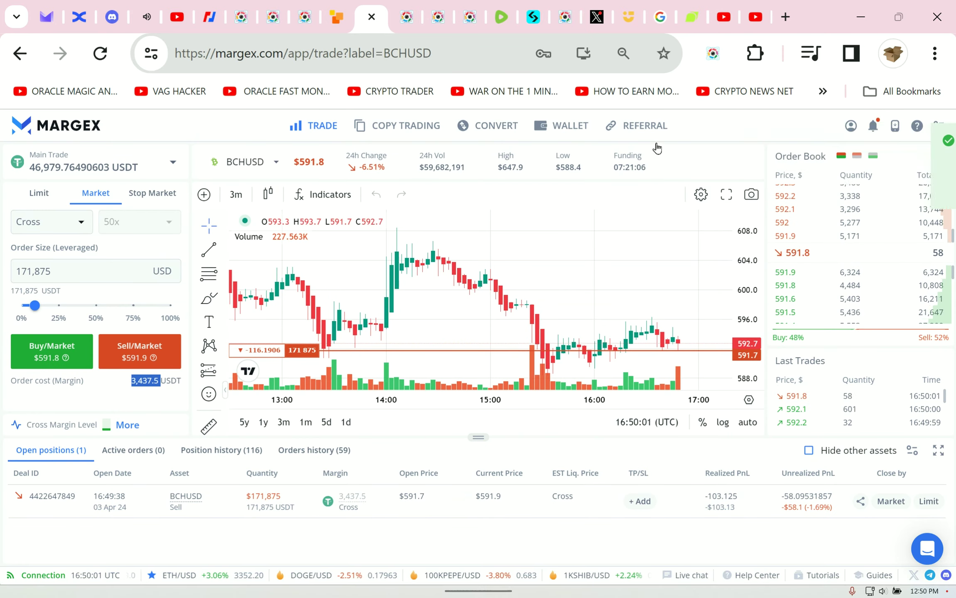
{"action": "left_click_drag", "start_coordinate": [581, 313], "coordinate": [402, 207]}
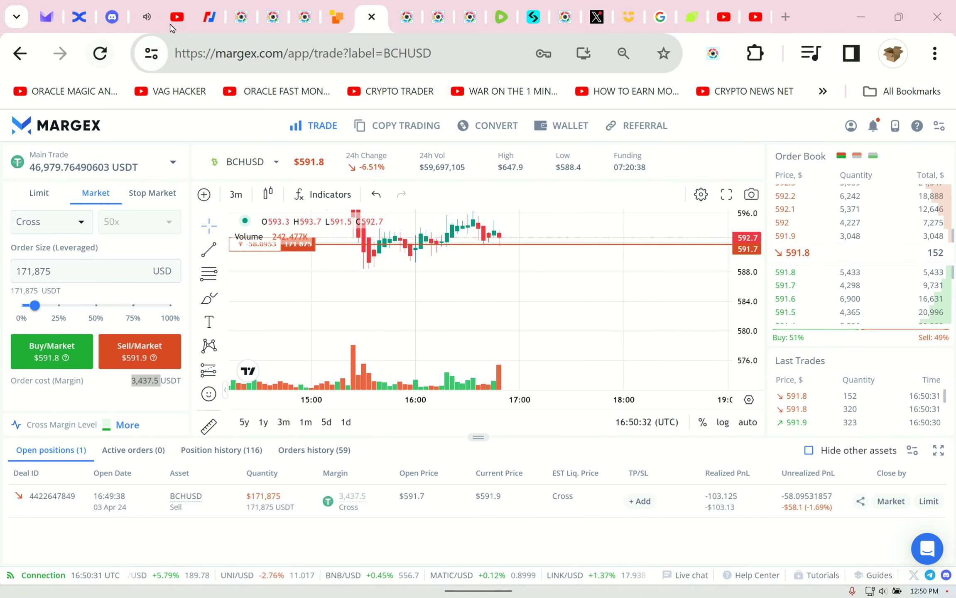
{"action": "left_click", "coordinate": [209, 16]}
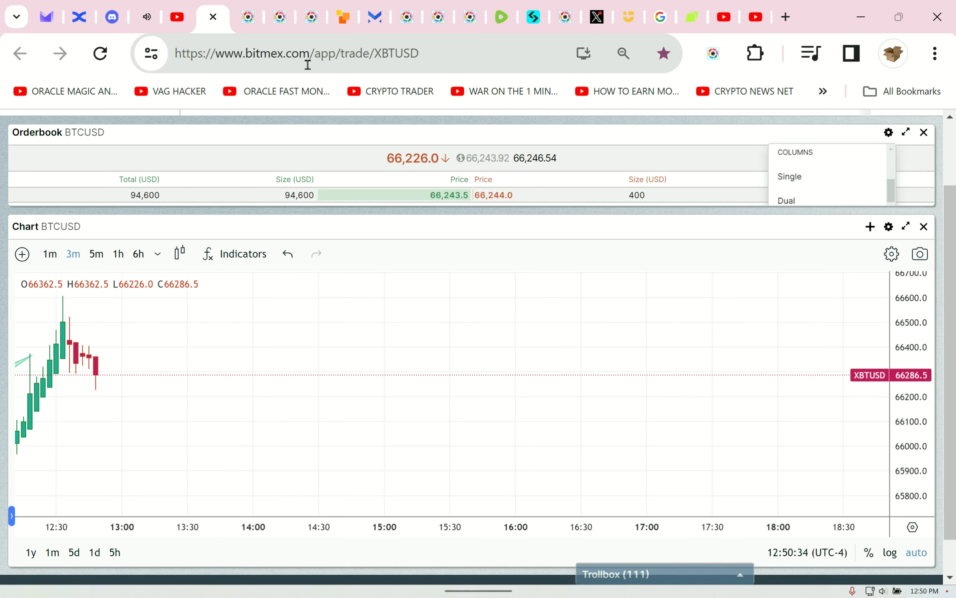
{"action": "left_click", "coordinate": [395, 12]}
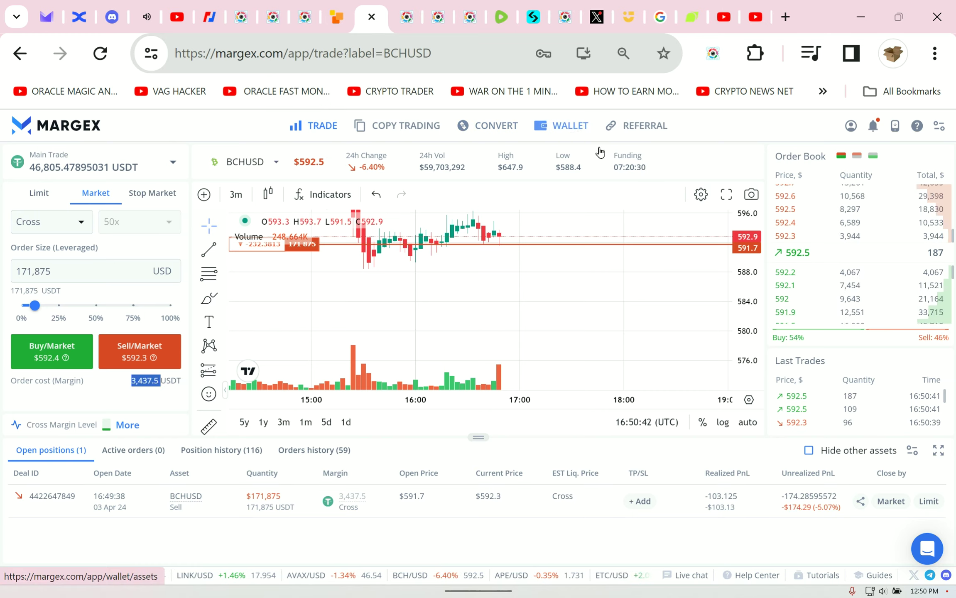
{"action": "left_click", "coordinate": [570, 126]}
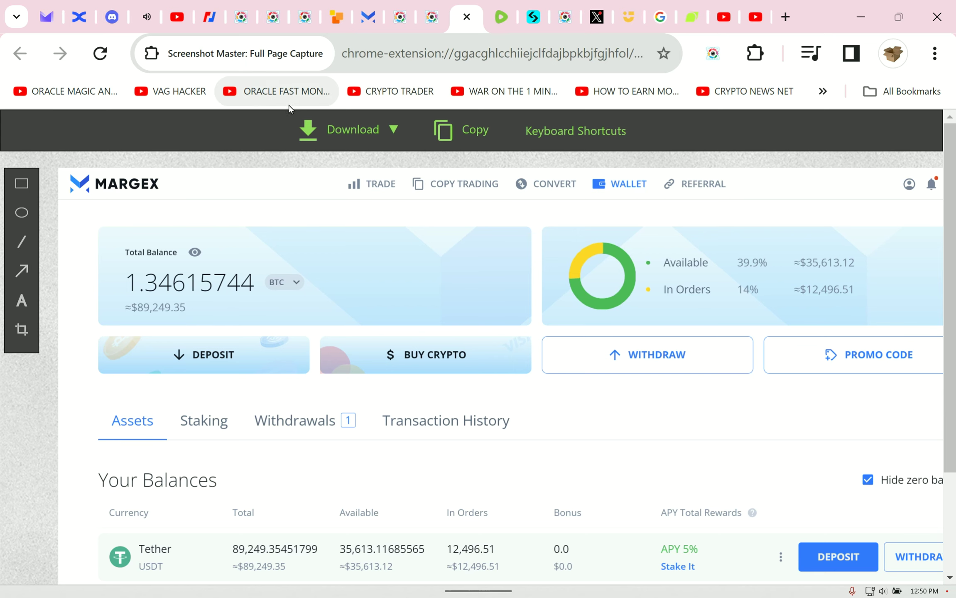
{"action": "left_click", "coordinate": [363, 21]}
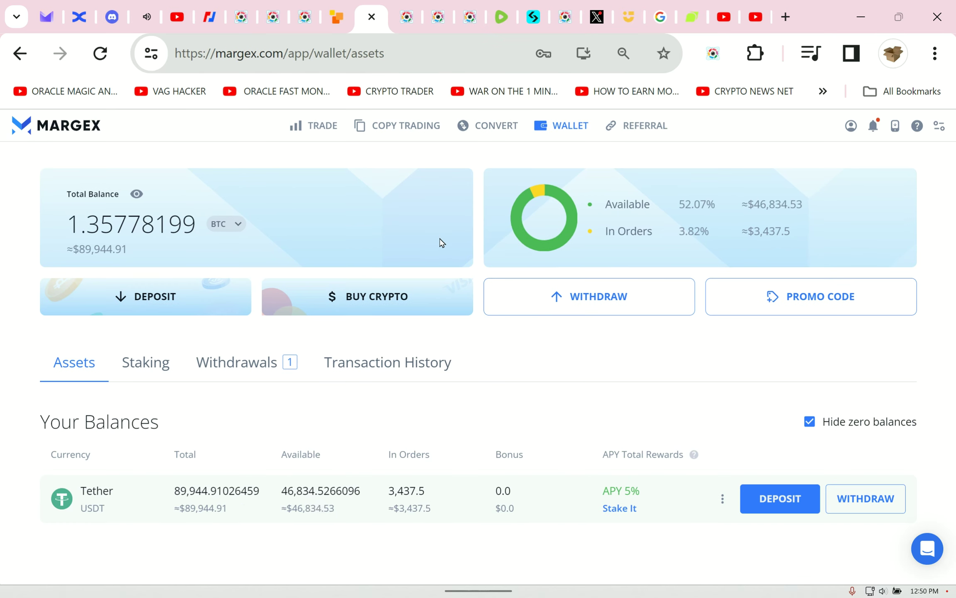
{"action": "key", "text": "alt+Left"}
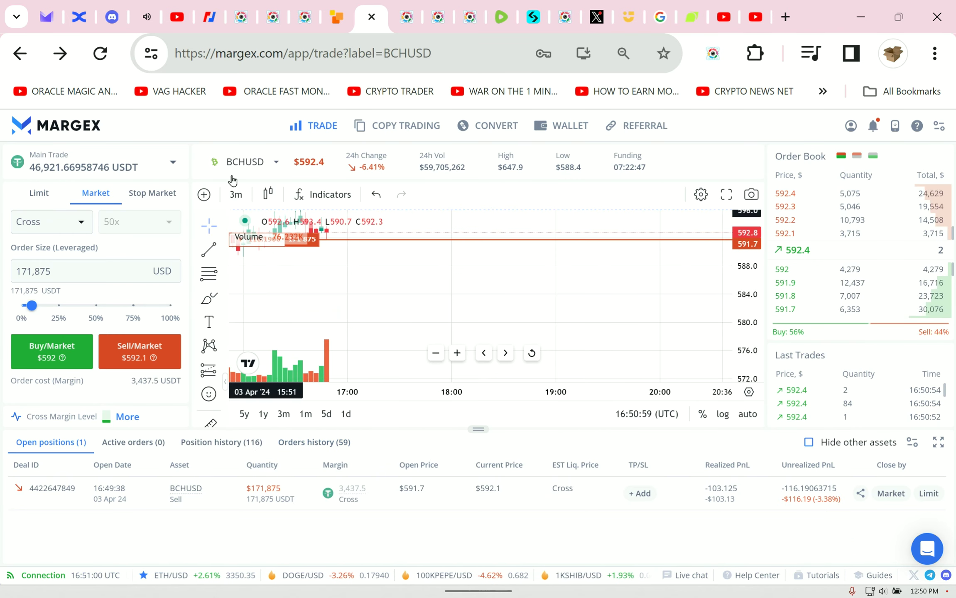
Step: Switch the market to BTCUSD and pan its chart to the recent candles
{"action": "left_click", "coordinate": [246, 161]}
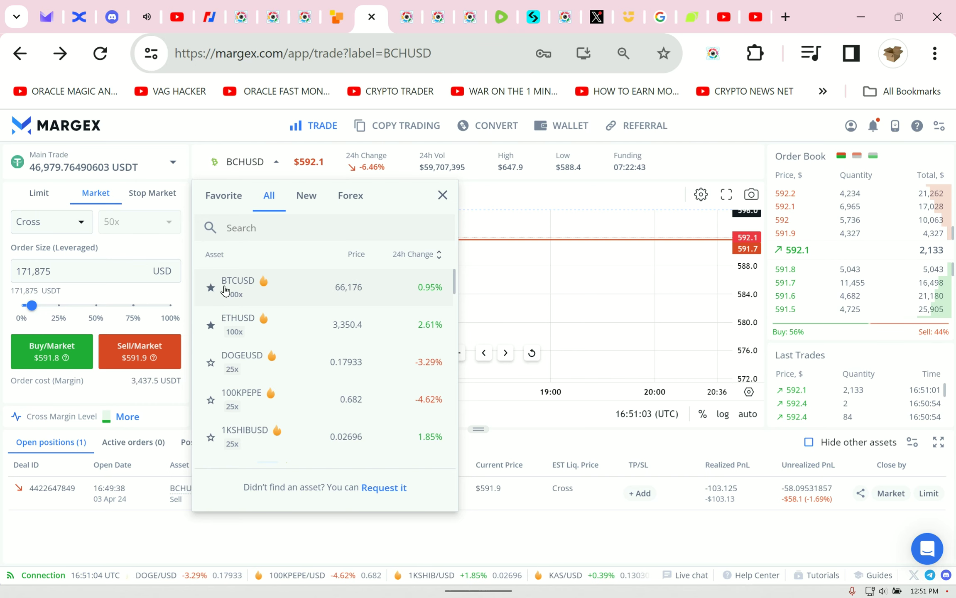
{"action": "left_click", "coordinate": [225, 290]}
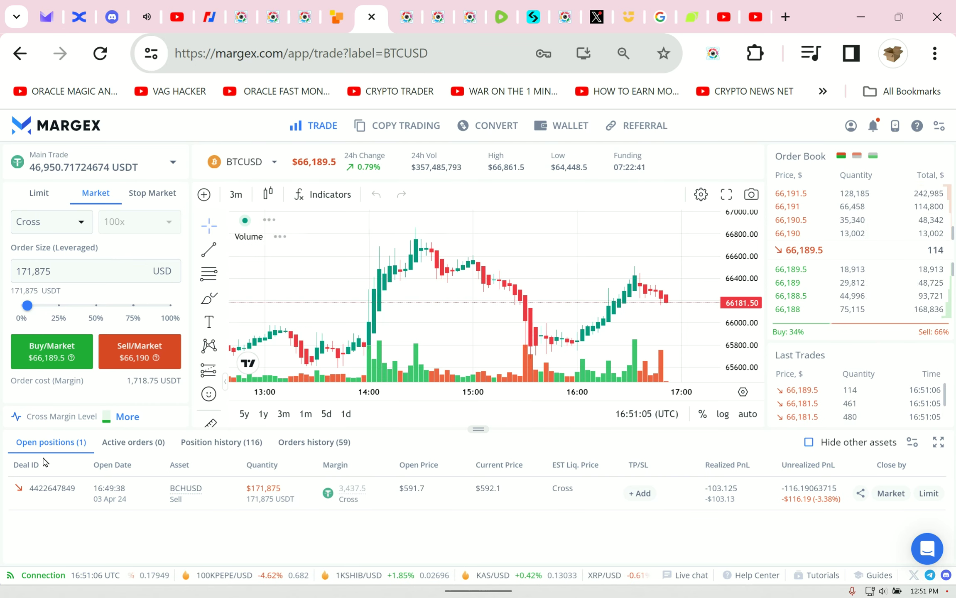
{"action": "left_click_drag", "start_coordinate": [488, 267], "coordinate": [399, 268]}
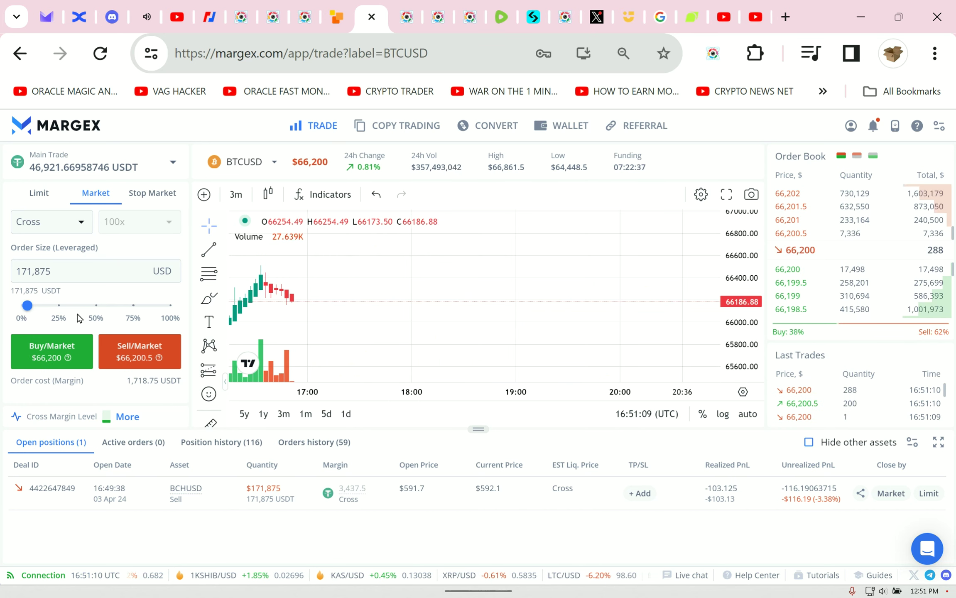
Step: Sell 1,498,704 USD of BTCUSD at market (about 30% size), then move to the YouTube premiere page
{"action": "double_click", "coordinate": [137, 380]}
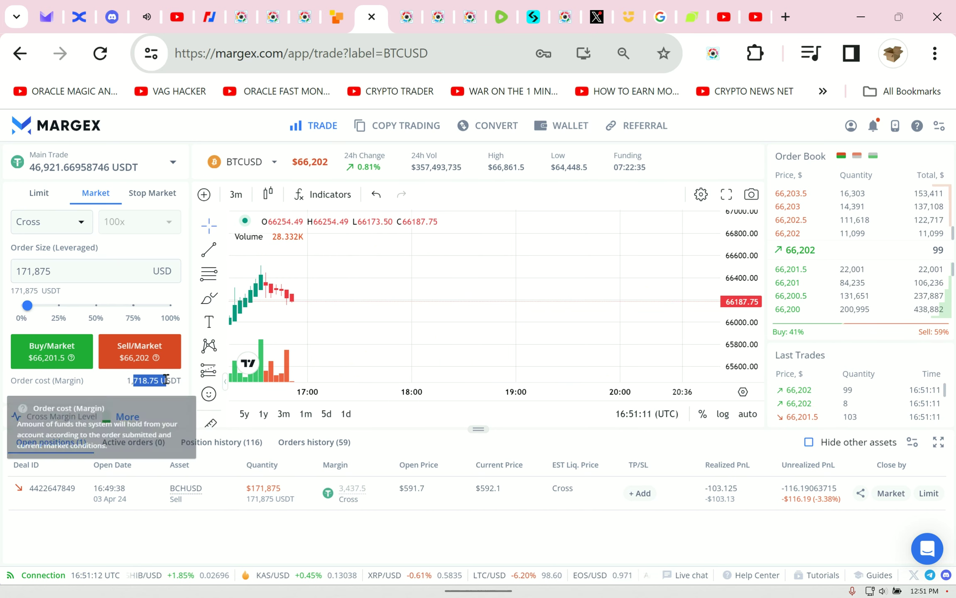
{"action": "triple_click", "coordinate": [74, 310]}
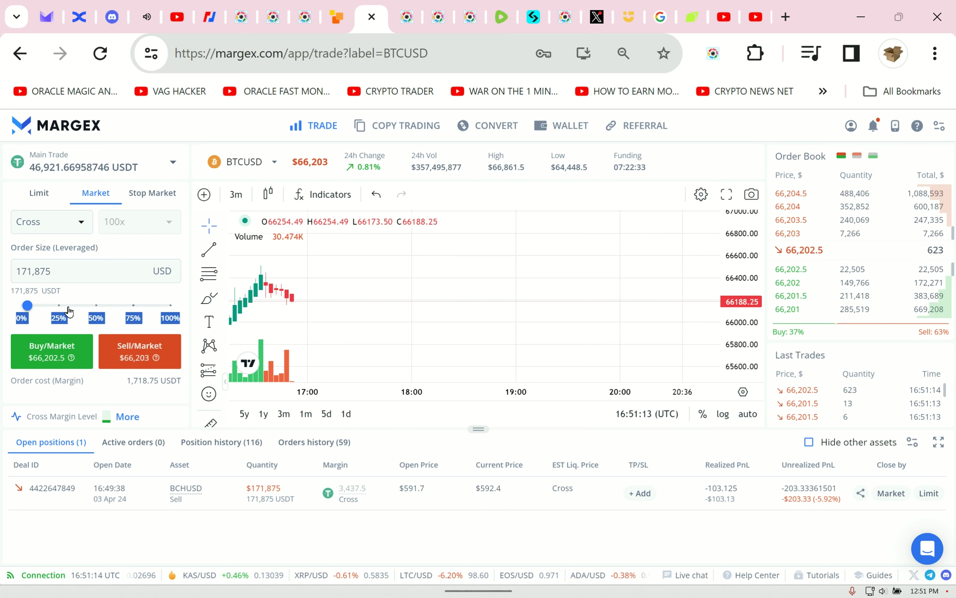
{"action": "left_click", "coordinate": [54, 318]}
{"action": "left_click", "coordinate": [71, 307]}
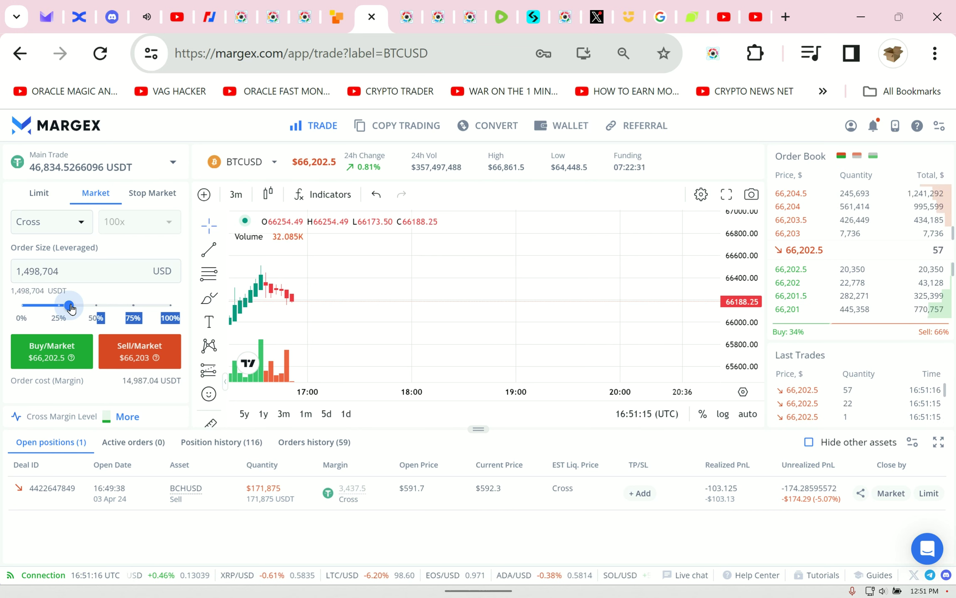
{"action": "left_click", "coordinate": [130, 360]}
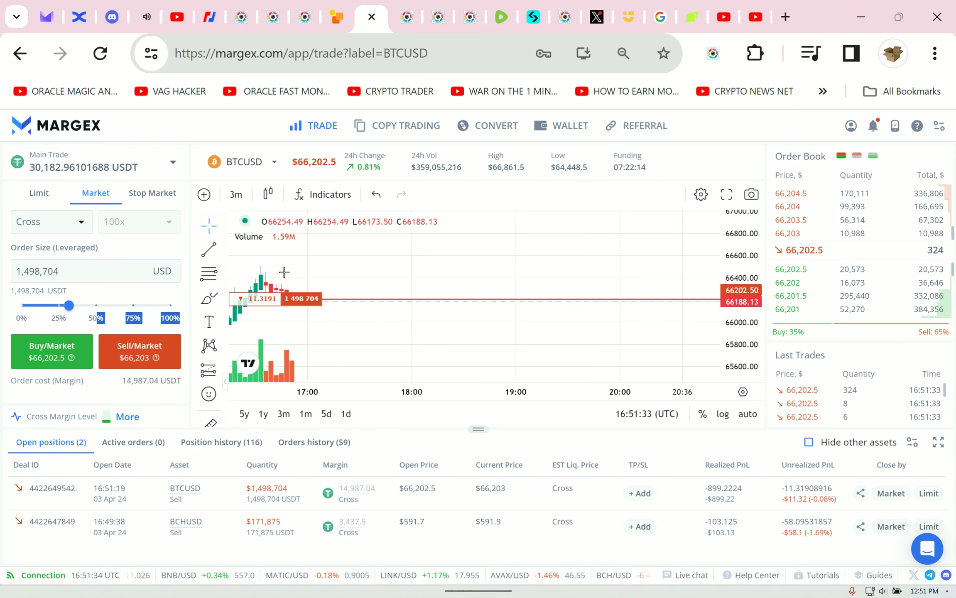
{"action": "left_click", "coordinate": [261, 159]}
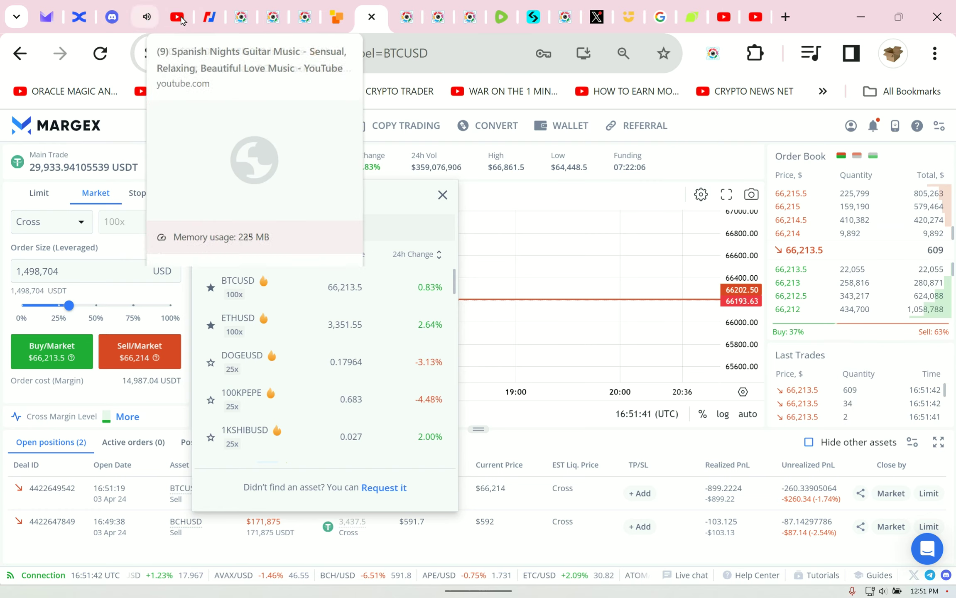
{"action": "left_click", "coordinate": [181, 19]}
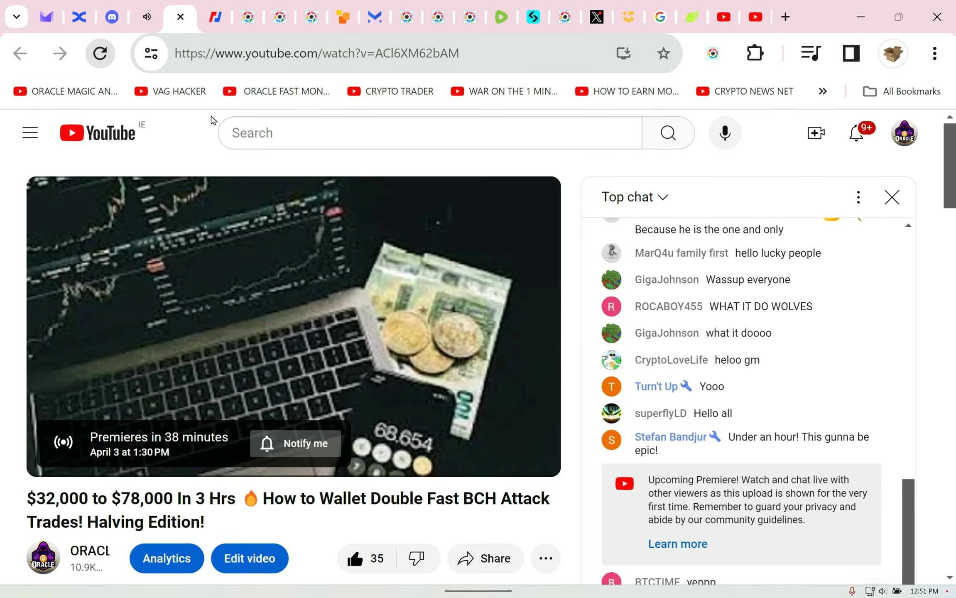
Step: Reload and scroll the YouTube premiere page, then go to the BitMEX trade tab with Ctrl+Tab
{"action": "key", "text": "F5"}
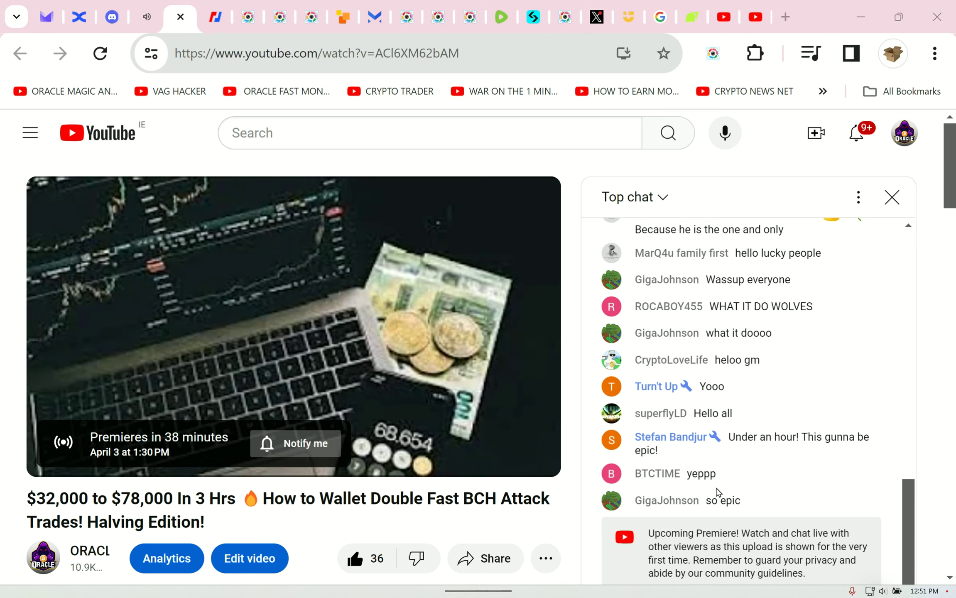
{"action": "mouse_move", "coordinate": [698, 441]}
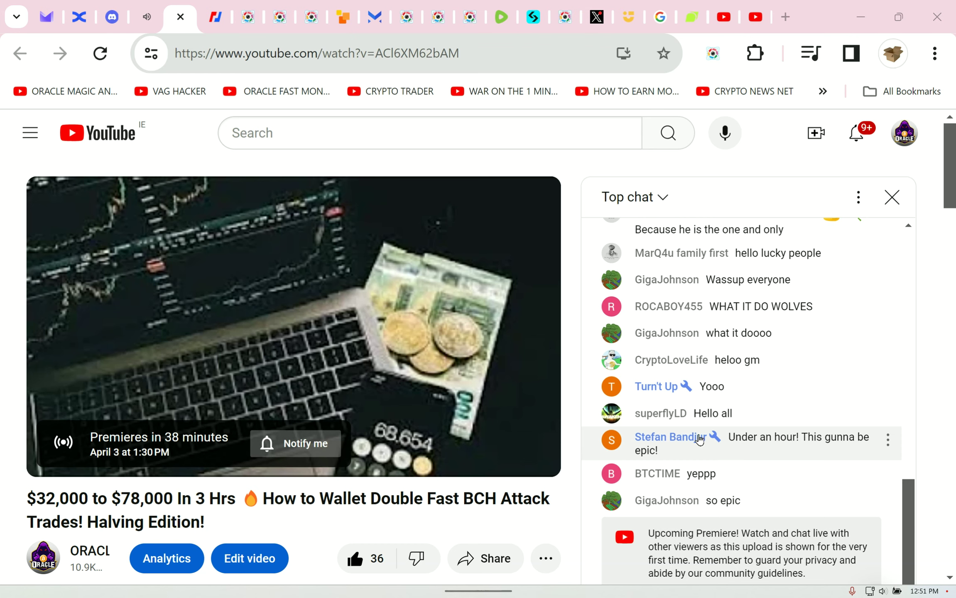
{"action": "scroll", "coordinate": [699, 439], "scroll_direction": "up", "scroll_amount": 4}
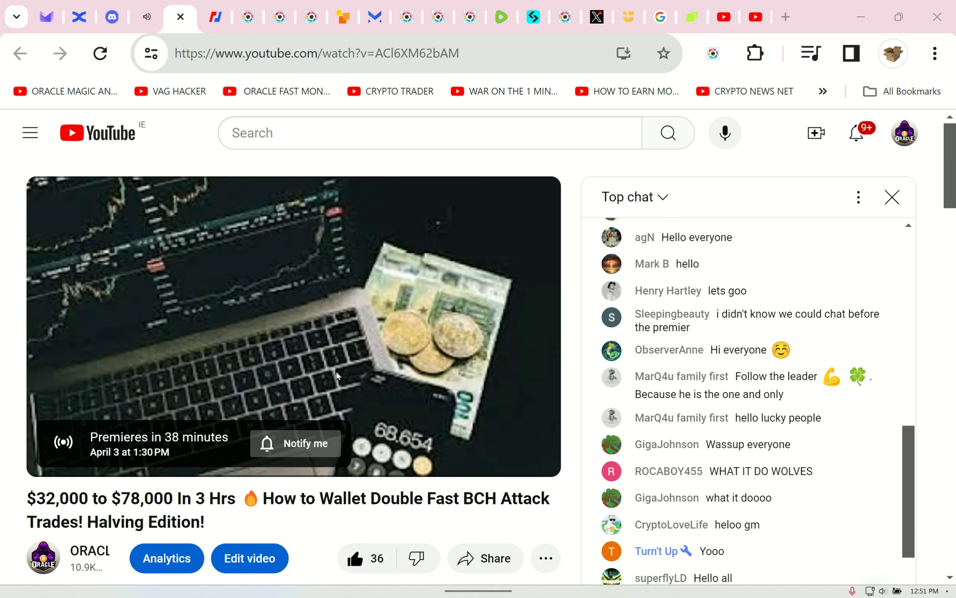
{"action": "key", "text": "ctrl+Tab"}
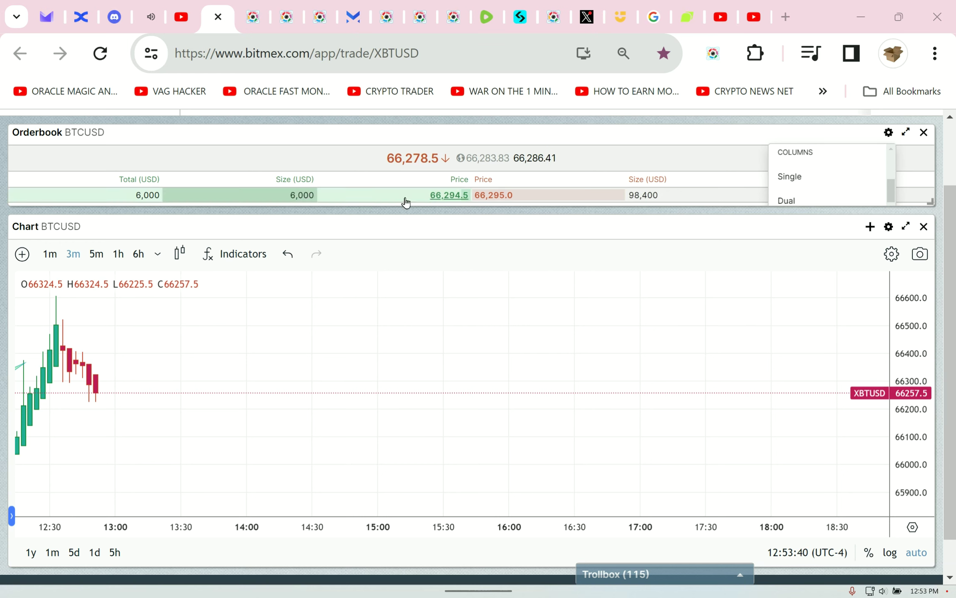
Step: Bring up the NiceHash Bitcoin Cash halving countdown tab
{"action": "left_click", "coordinate": [622, 29]}
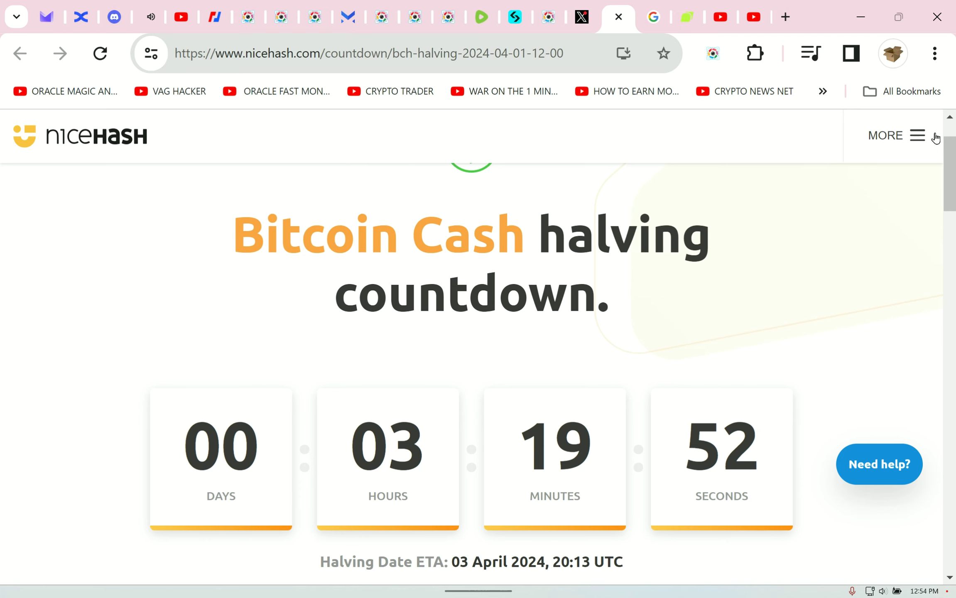
Step: Return to Margex and switch the market to BCHUSD
{"action": "left_click", "coordinate": [347, 17]}
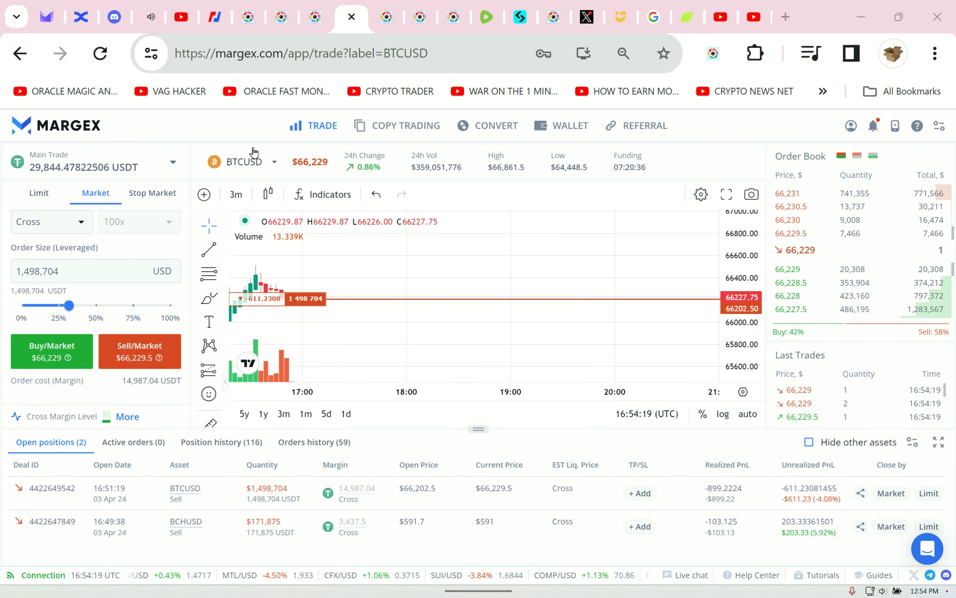
{"action": "left_click", "coordinate": [247, 162]}
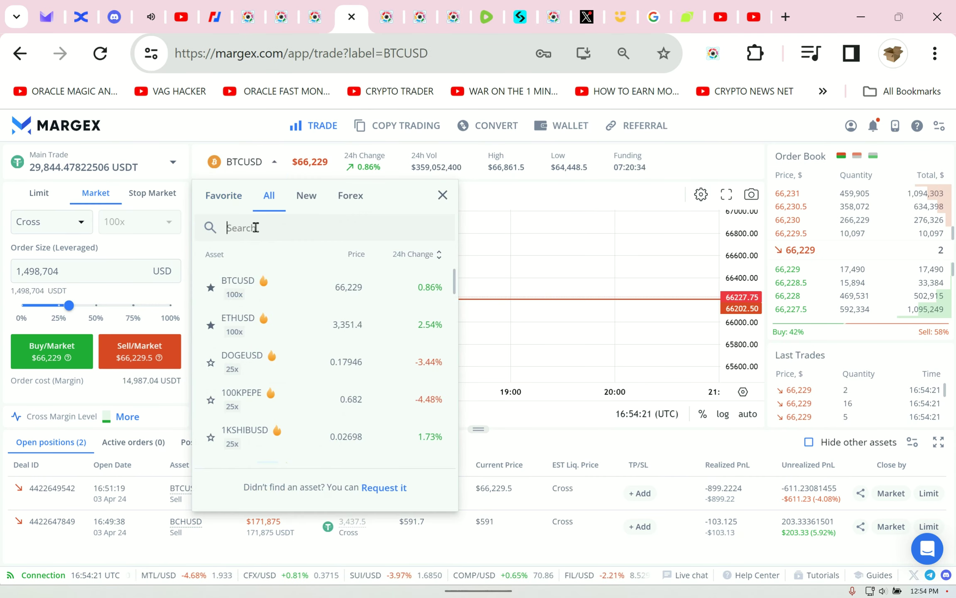
{"action": "type", "text": "bc"}
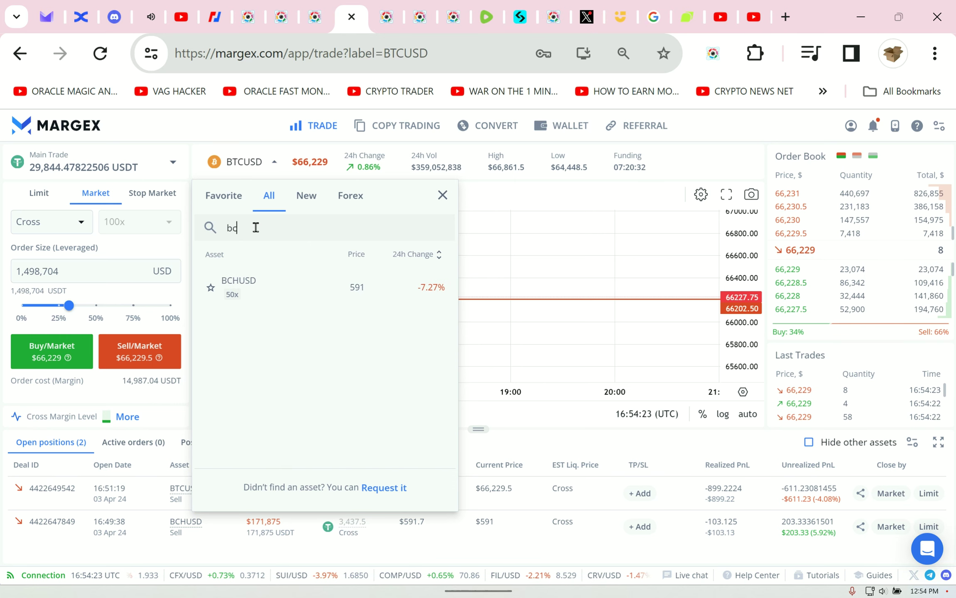
{"action": "type", "text": "h"}
{"action": "left_click", "coordinate": [239, 285]}
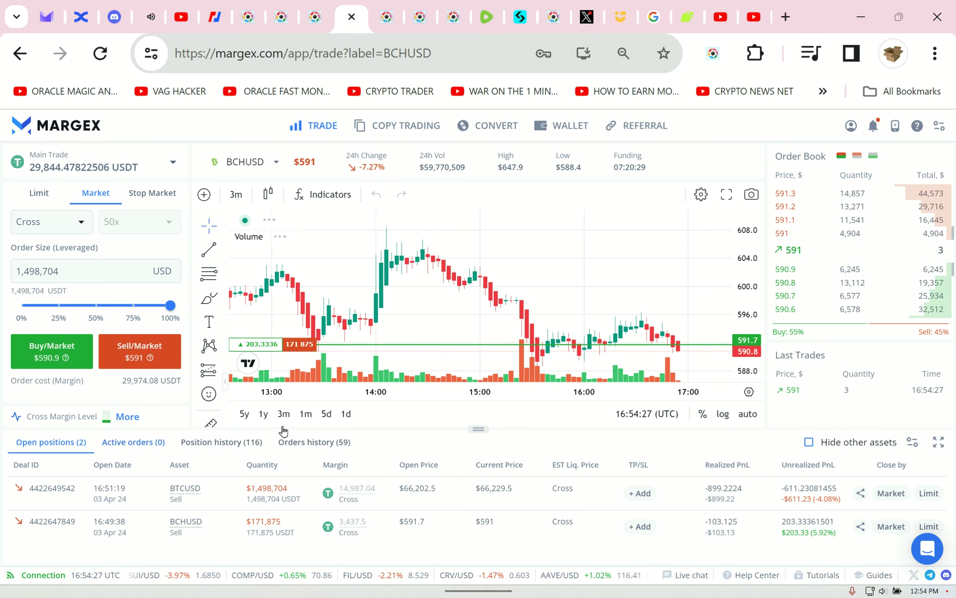
Step: Sell 613,234 USD of BCHUSD at market (about 50% size), then go back to the NiceHash countdown
{"action": "left_click_drag", "start_coordinate": [589, 316], "coordinate": [245, 210]}
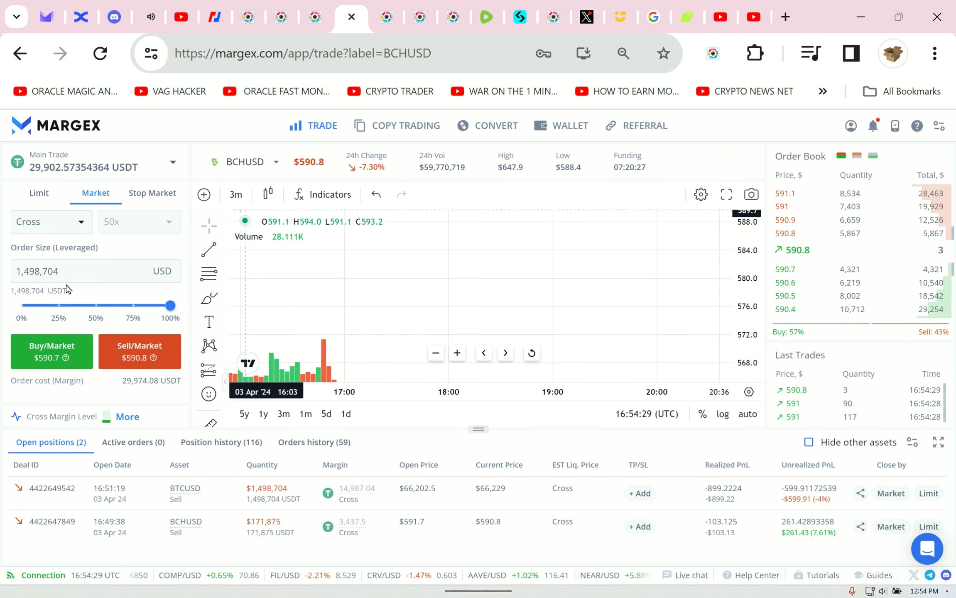
{"action": "left_click_drag", "start_coordinate": [57, 308], "coordinate": [83, 306]}
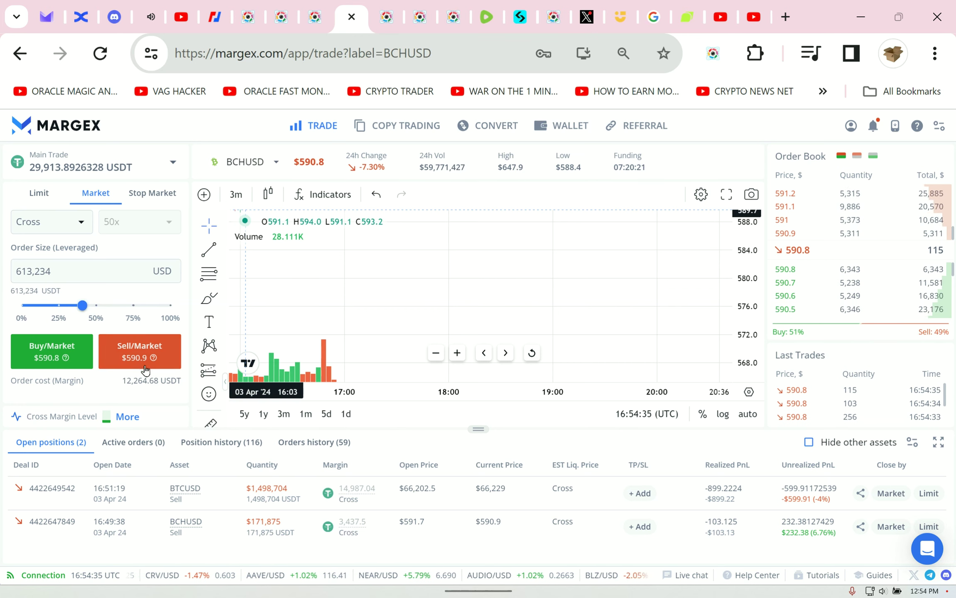
{"action": "left_click_drag", "start_coordinate": [278, 311], "coordinate": [411, 268]}
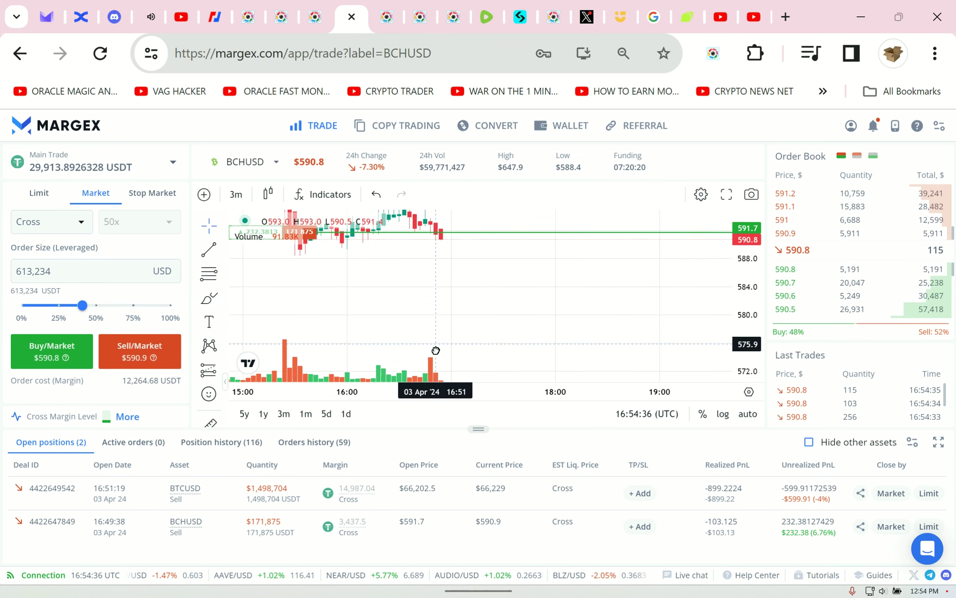
{"action": "left_click", "coordinate": [125, 351]}
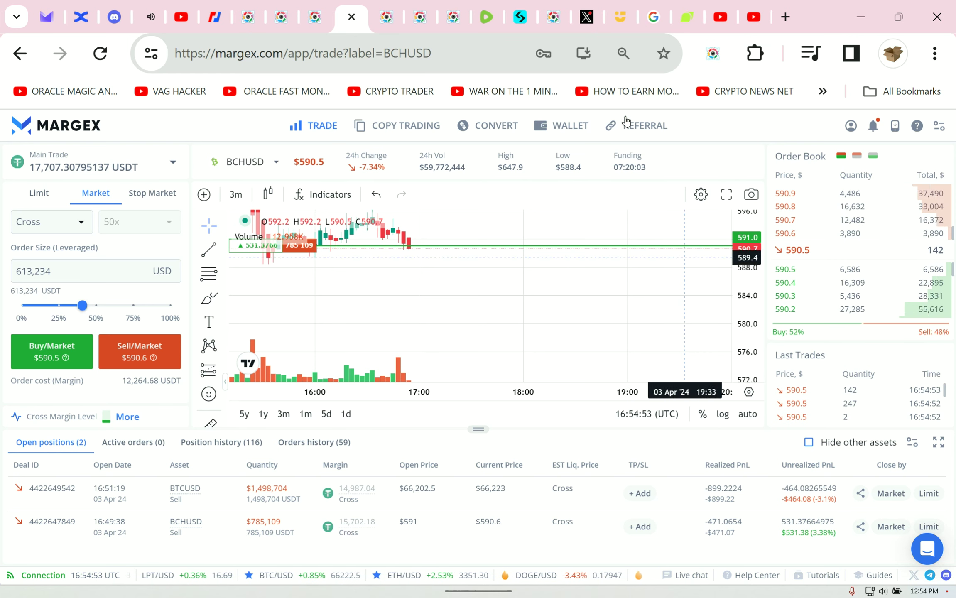
{"action": "left_click", "coordinate": [612, 18]}
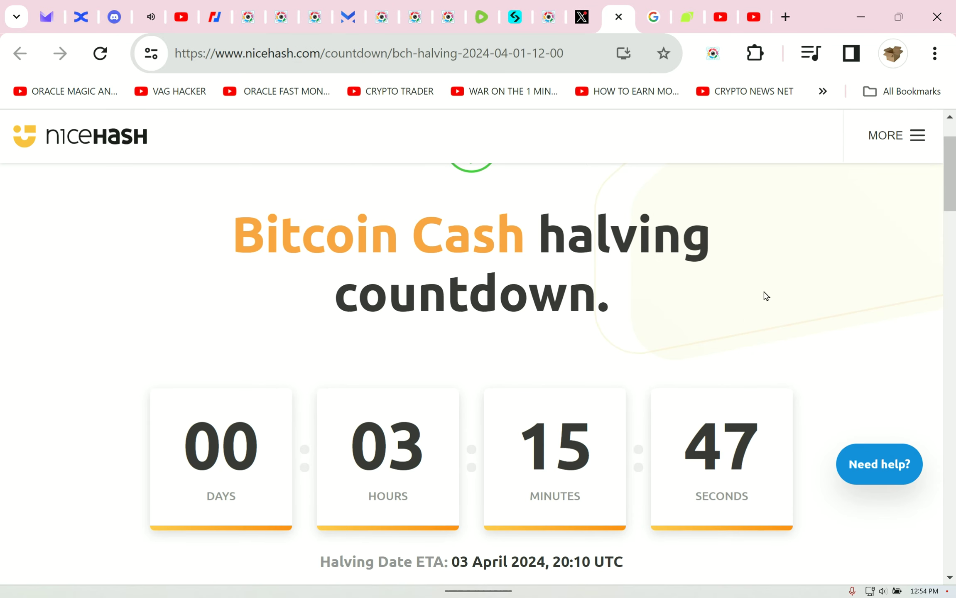
{"action": "scroll", "coordinate": [766, 295], "scroll_direction": "up", "scroll_amount": 2}
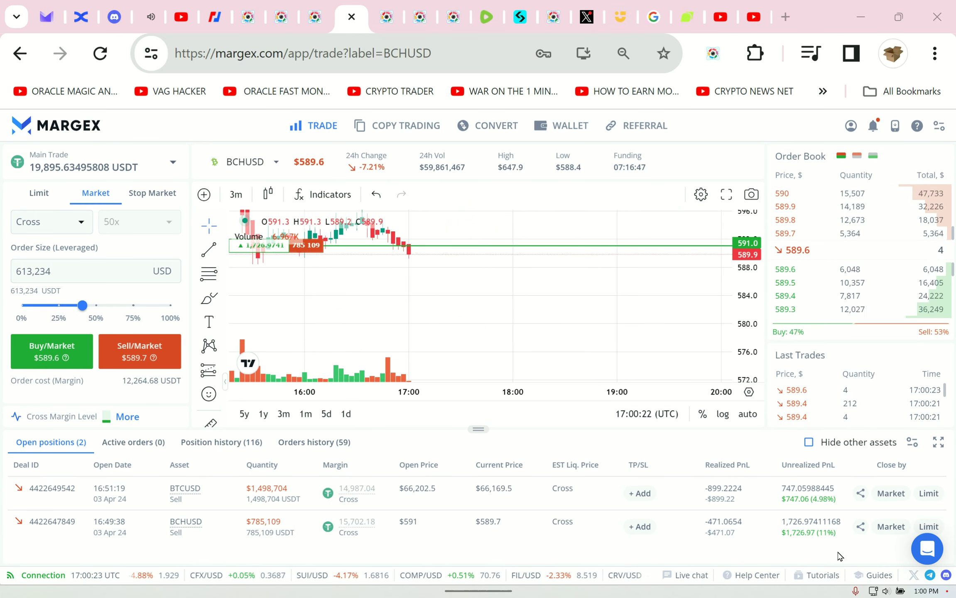
Step: Preview and dismiss the share-deal profit cards for the BCHUSD and BTCUSD shorts
{"action": "left_click", "coordinate": [860, 533]}
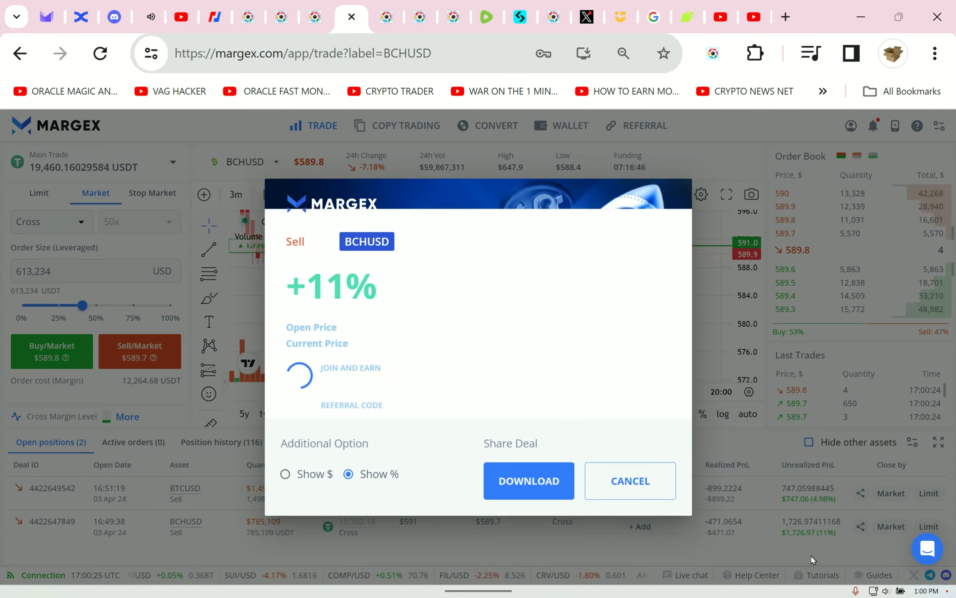
{"action": "left_click", "coordinate": [607, 483]}
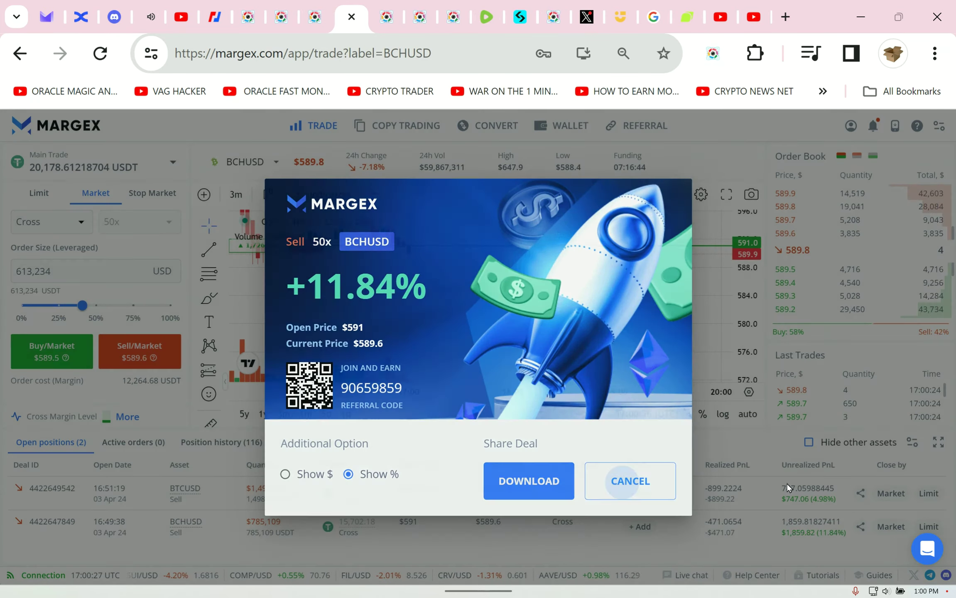
{"action": "left_click", "coordinate": [862, 493]}
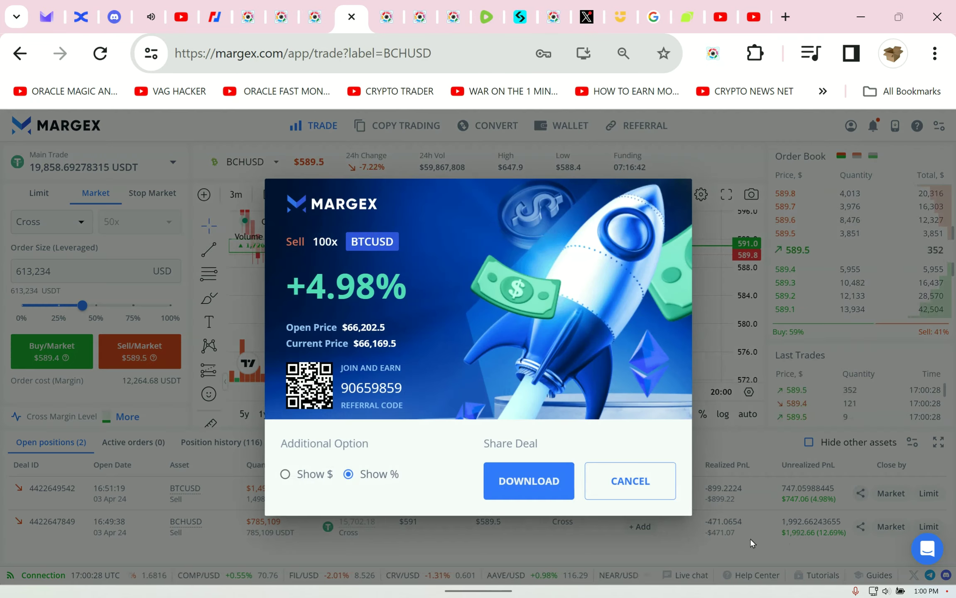
{"action": "left_click", "coordinate": [631, 467]}
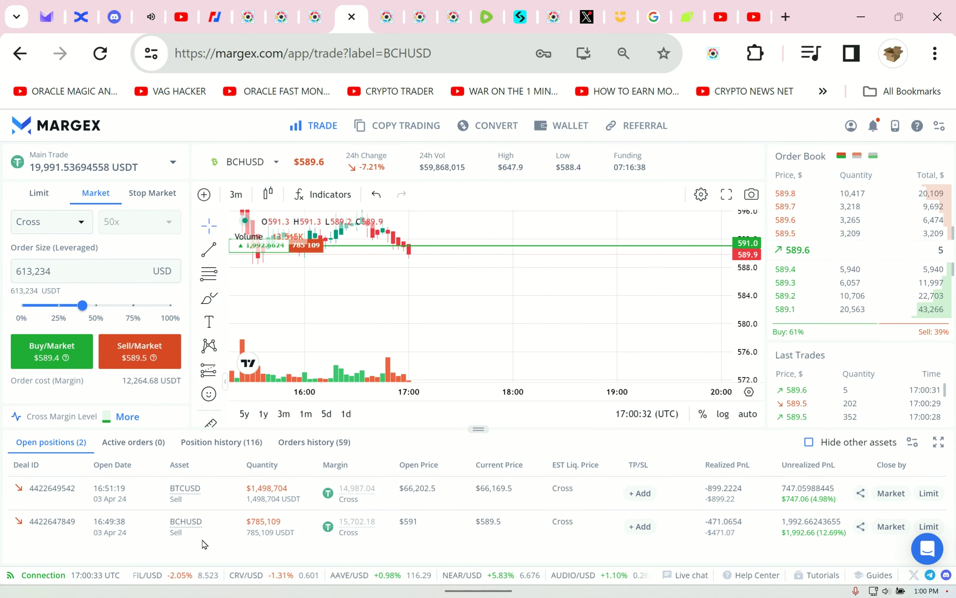
Step: Glance at the NiceHash countdown, then reload the YouTube premiere page
{"action": "left_click", "coordinate": [619, 20]}
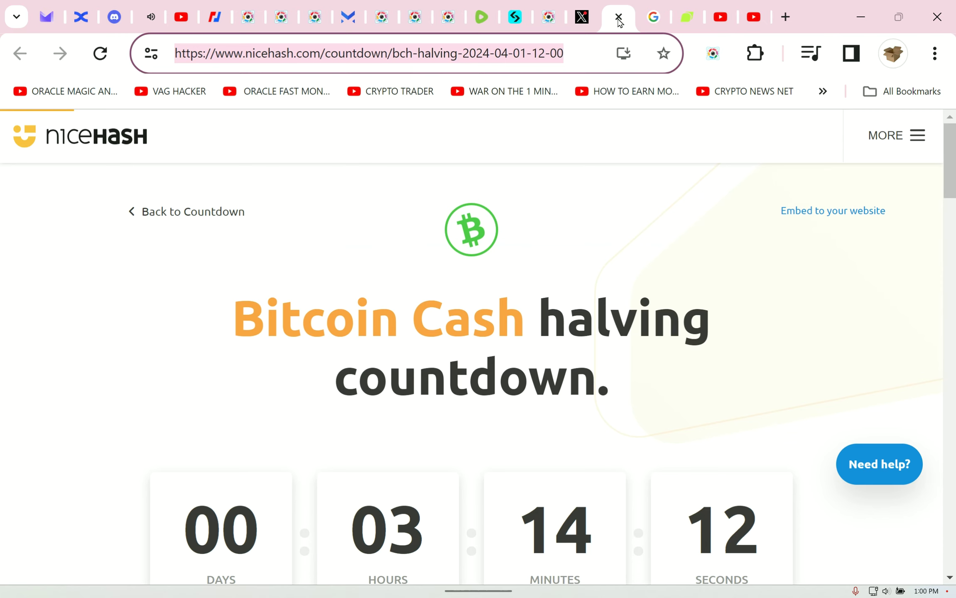
{"action": "scroll", "coordinate": [785, 283], "scroll_direction": "down", "scroll_amount": 2}
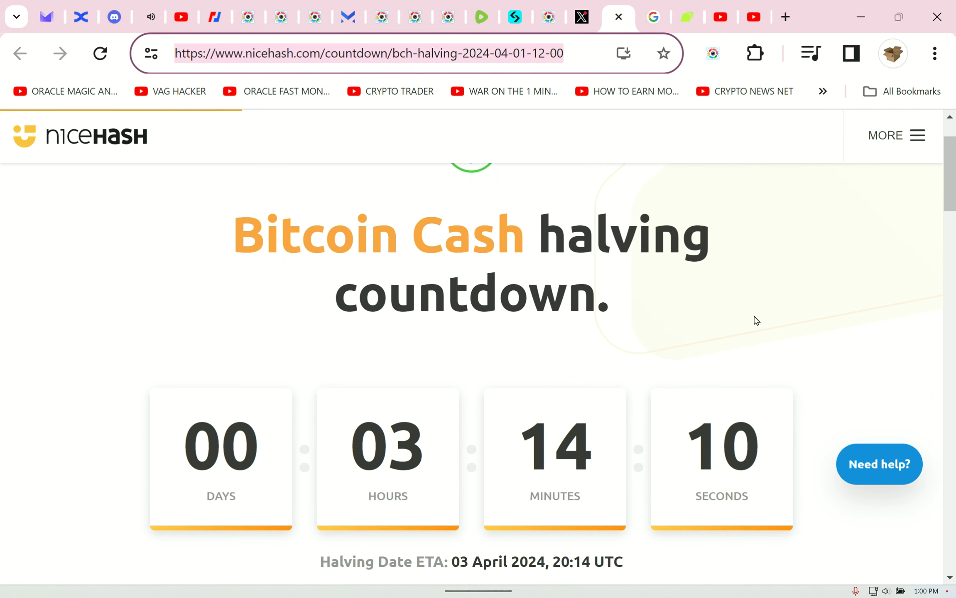
{"action": "left_click", "coordinate": [182, 17]}
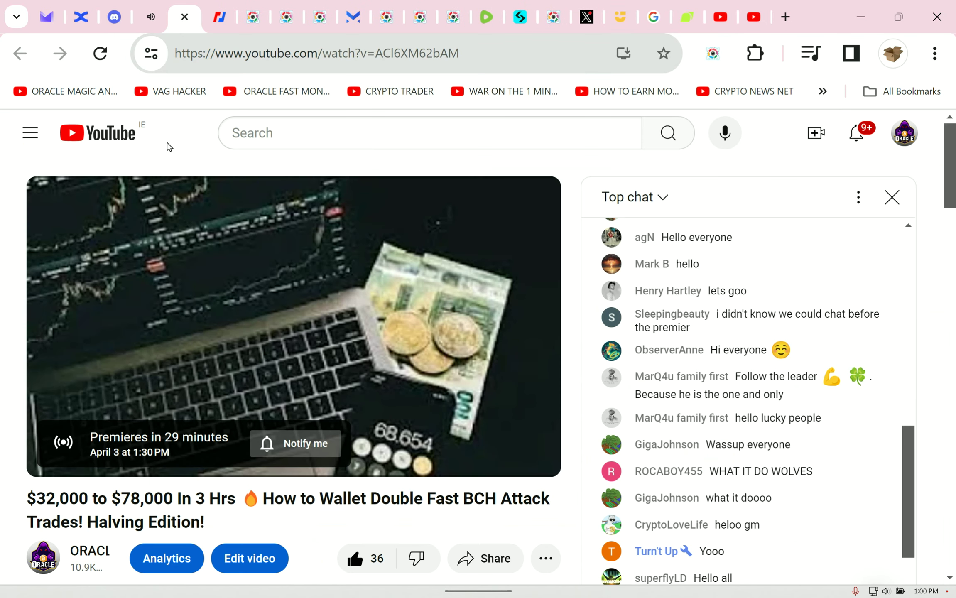
{"action": "left_click", "coordinate": [99, 53]}
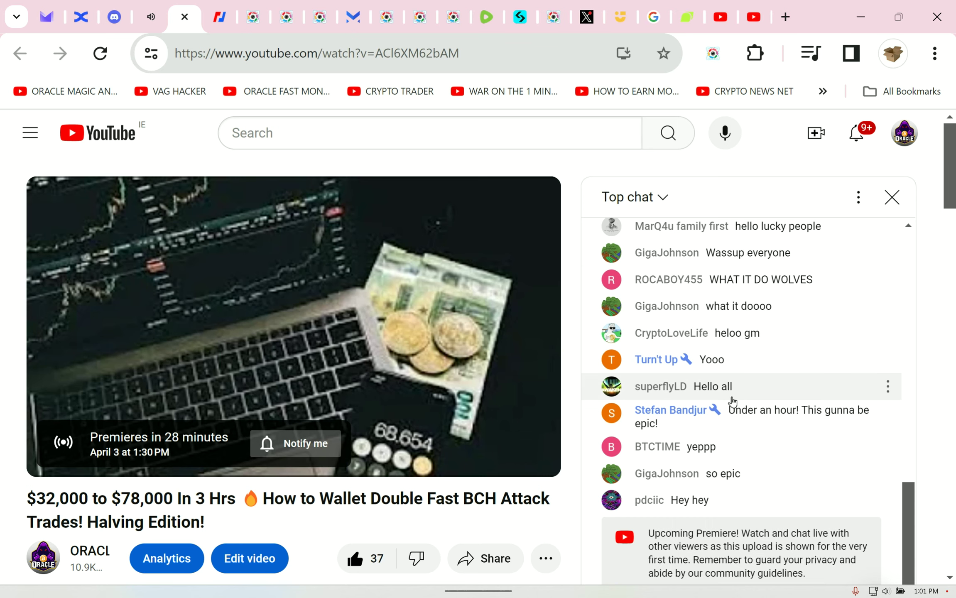
Step: Scroll through the premiere's live chat, then pan the Margex BCHUSD chart to earlier candles
{"action": "scroll", "coordinate": [730, 389], "scroll_direction": "up", "scroll_amount": 5}
{"action": "scroll", "coordinate": [729, 357], "scroll_direction": "up", "scroll_amount": 3}
{"action": "scroll", "coordinate": [729, 329], "scroll_direction": "up", "scroll_amount": 3}
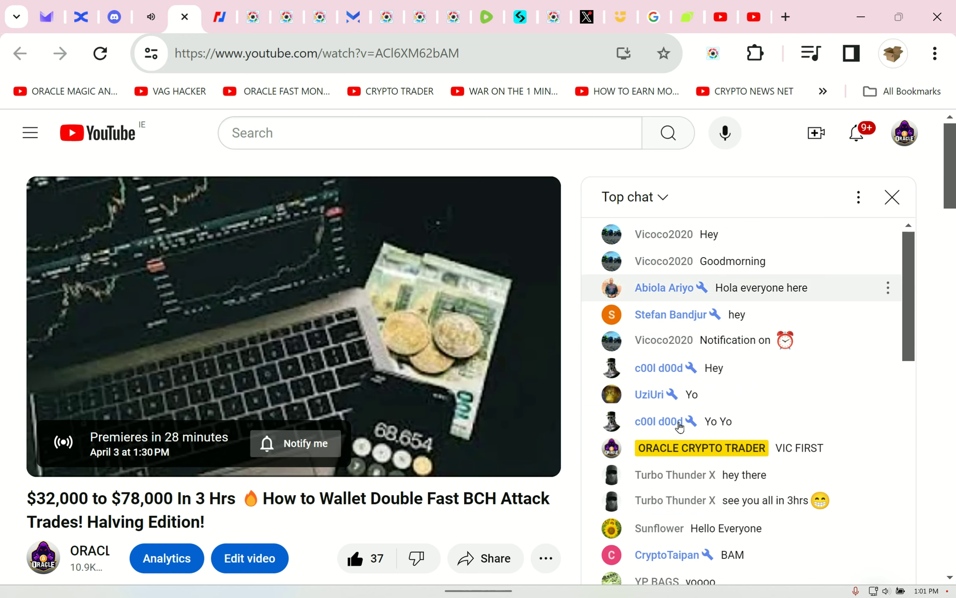
{"action": "scroll", "coordinate": [681, 399], "scroll_direction": "down", "scroll_amount": 4}
{"action": "scroll", "coordinate": [689, 407], "scroll_direction": "down", "scroll_amount": 4}
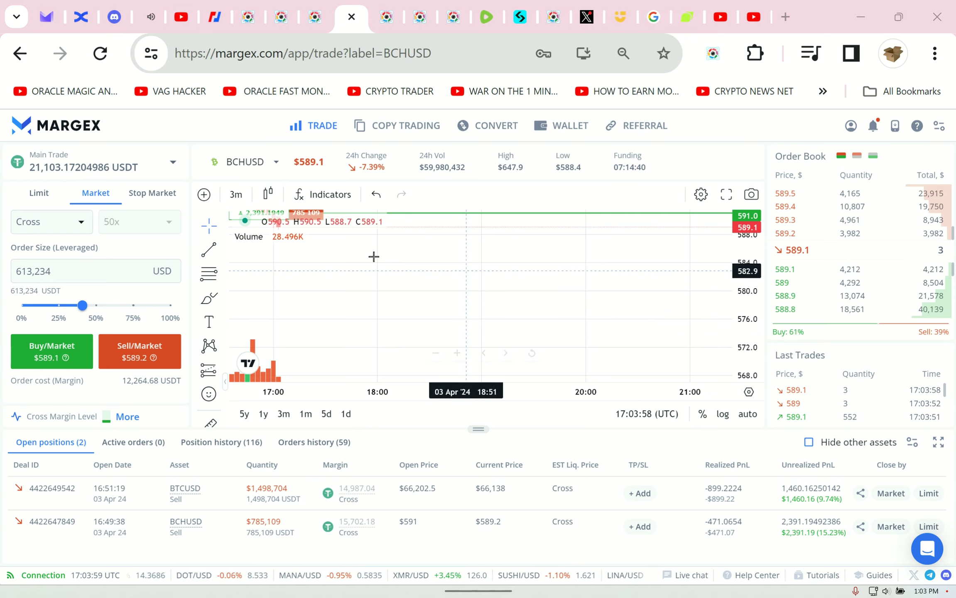
{"action": "left_click_drag", "start_coordinate": [374, 256], "coordinate": [509, 374]}
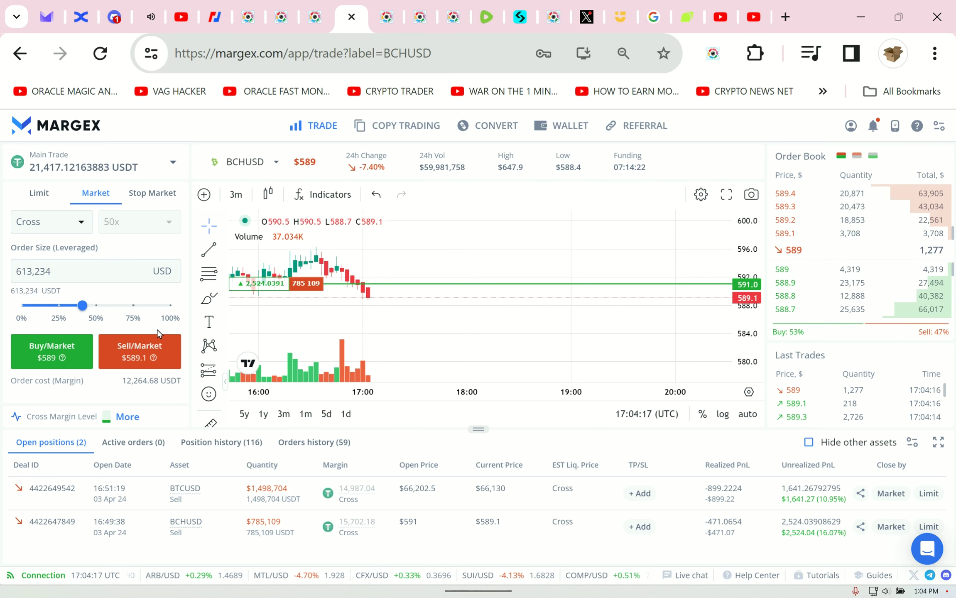
Step: Lower the order size, set 1-minute candles, and close the whole 785,109 BCHUSD short at market
{"action": "mouse_move", "coordinate": [83, 314]}
{"action": "left_mouse_down"}
{"action": "mouse_move", "coordinate": [55, 319]}
{"action": "mouse_move", "coordinate": [119, 321]}
{"action": "left_mouse_up"}
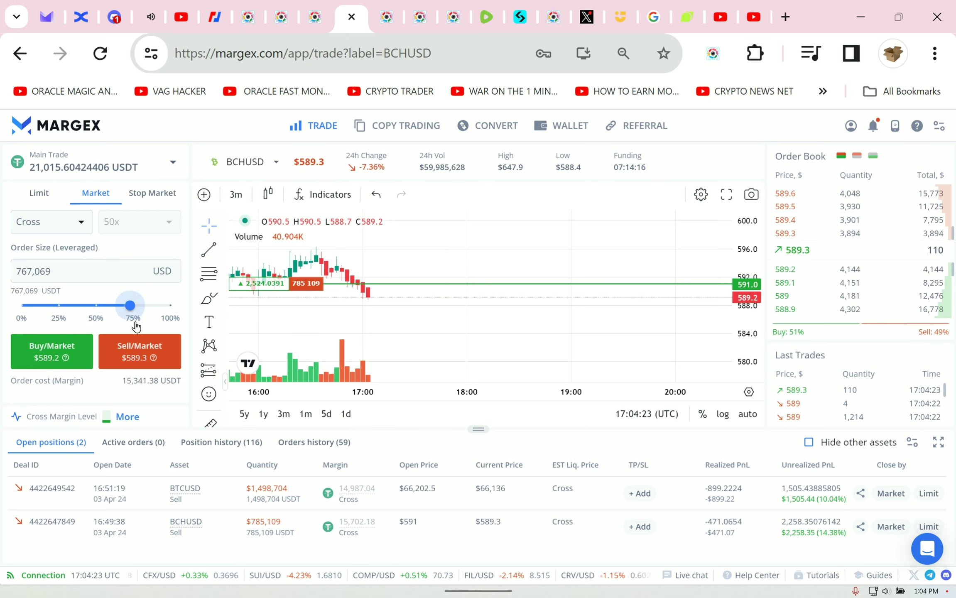
{"action": "mouse_move", "coordinate": [136, 327]}
{"action": "left_mouse_down"}
{"action": "mouse_move", "coordinate": [64, 327]}
{"action": "mouse_move", "coordinate": [77, 327]}
{"action": "left_mouse_up"}
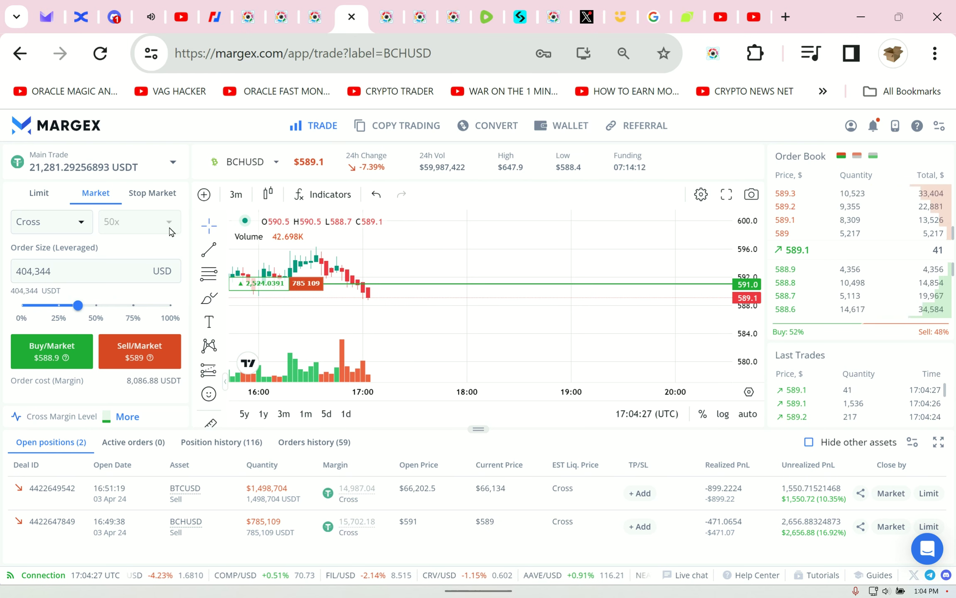
{"action": "left_click", "coordinate": [236, 195]}
{"action": "left_click", "coordinate": [241, 223]}
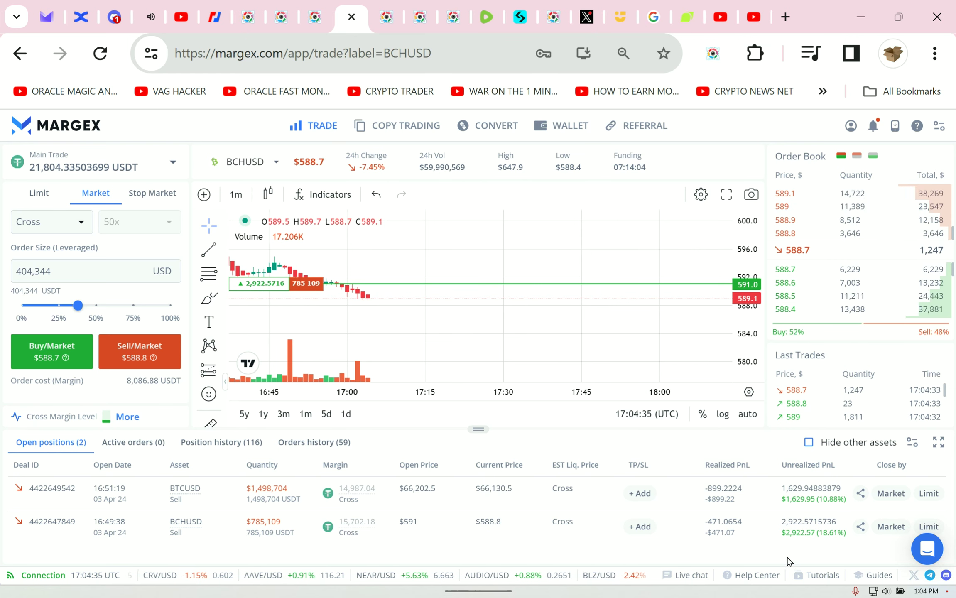
{"action": "left_click", "coordinate": [889, 527]}
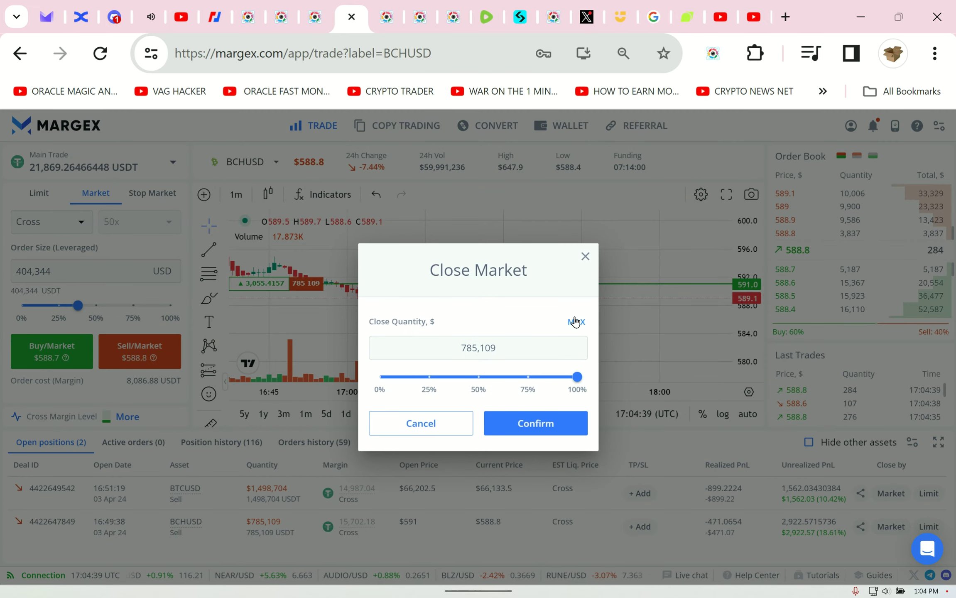
{"action": "left_click", "coordinate": [568, 426]}
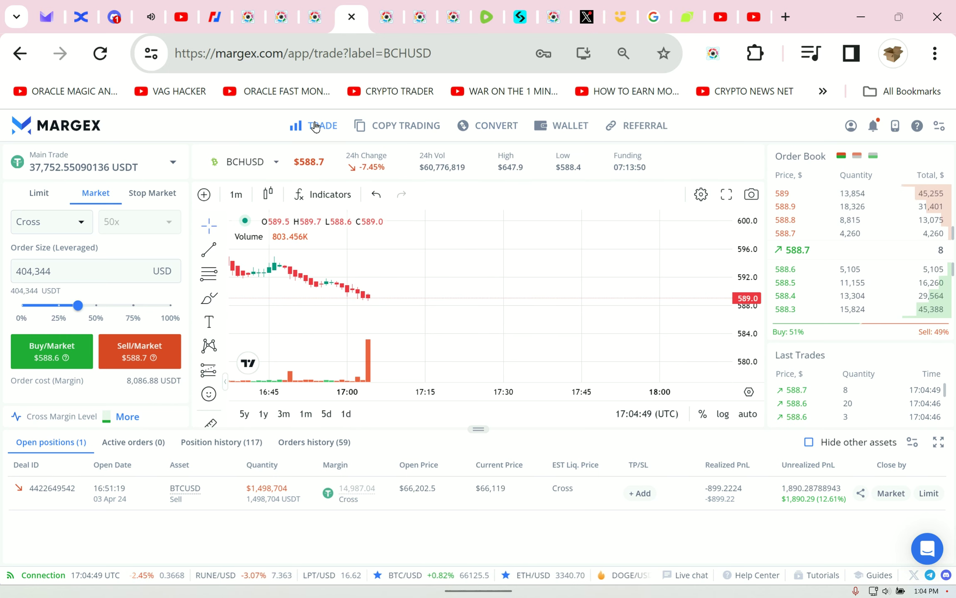
Step: Go to the wallet assets page, review the saved capture, and take a fresh full-page screenshot
{"action": "left_click", "coordinate": [396, 126]}
{"action": "left_click", "coordinate": [559, 127]}
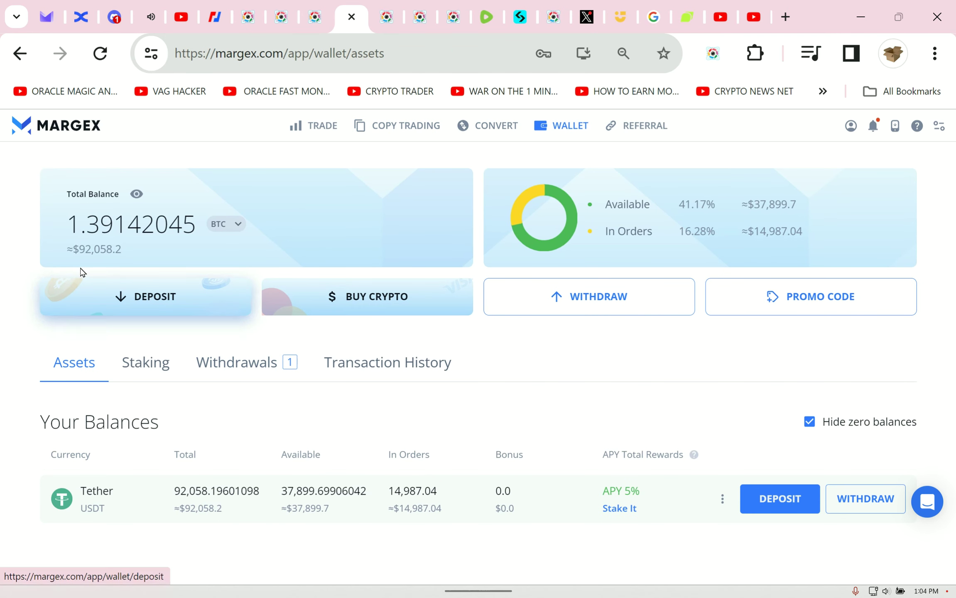
{"action": "left_click", "coordinate": [417, 19]}
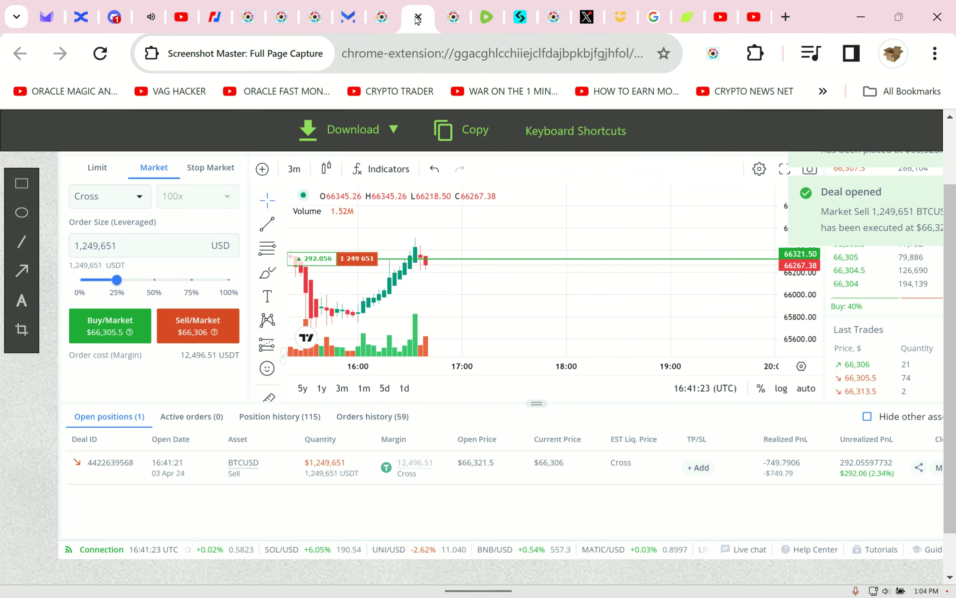
{"action": "left_click", "coordinate": [461, 20]}
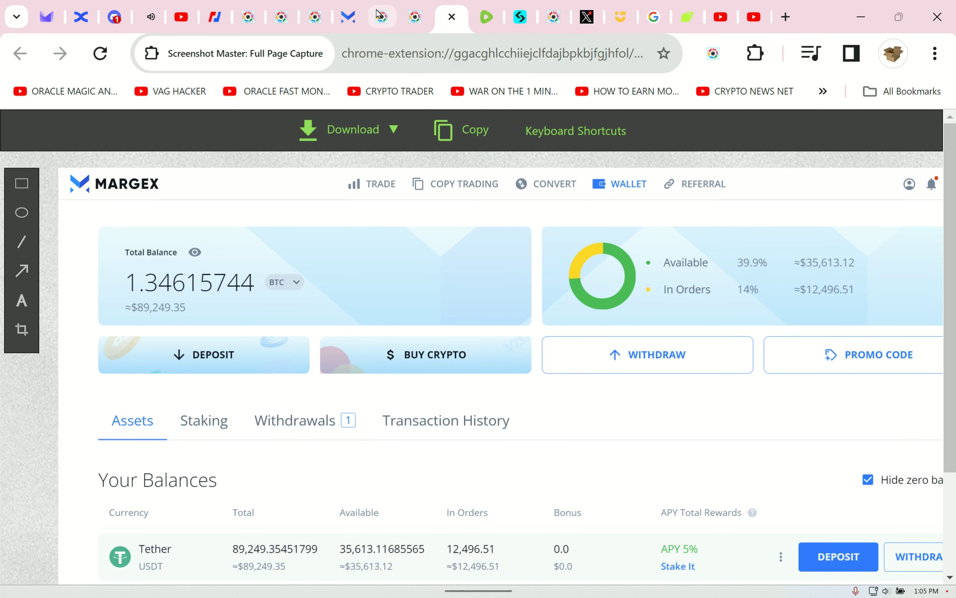
{"action": "left_click", "coordinate": [369, 23]}
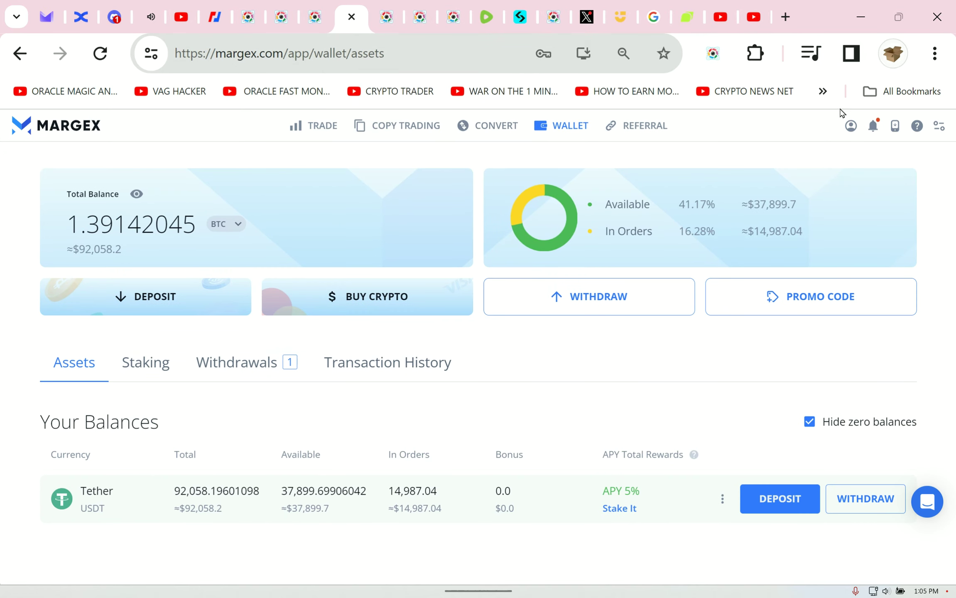
{"action": "left_click", "coordinate": [711, 54]}
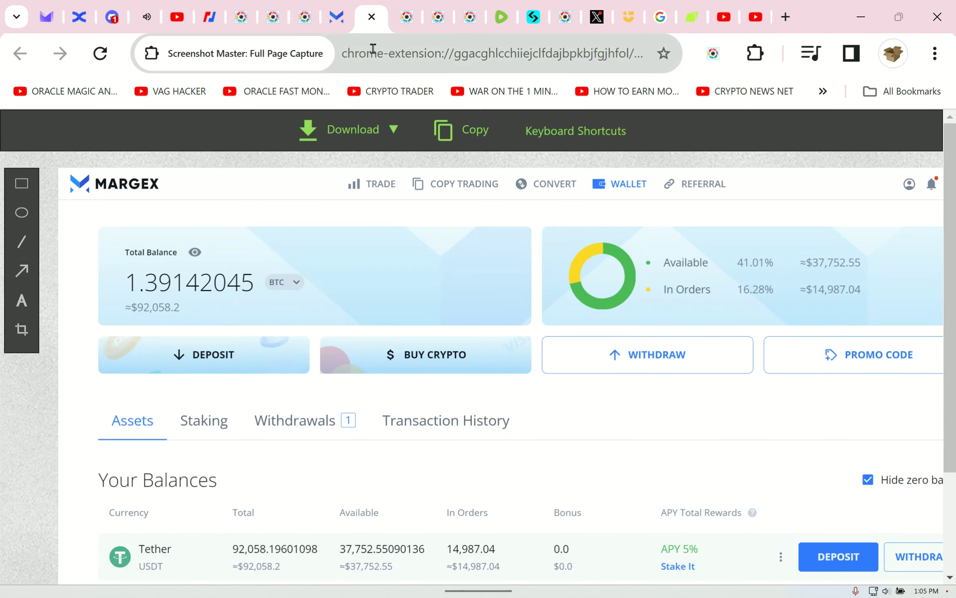
{"action": "left_click", "coordinate": [371, 17]}
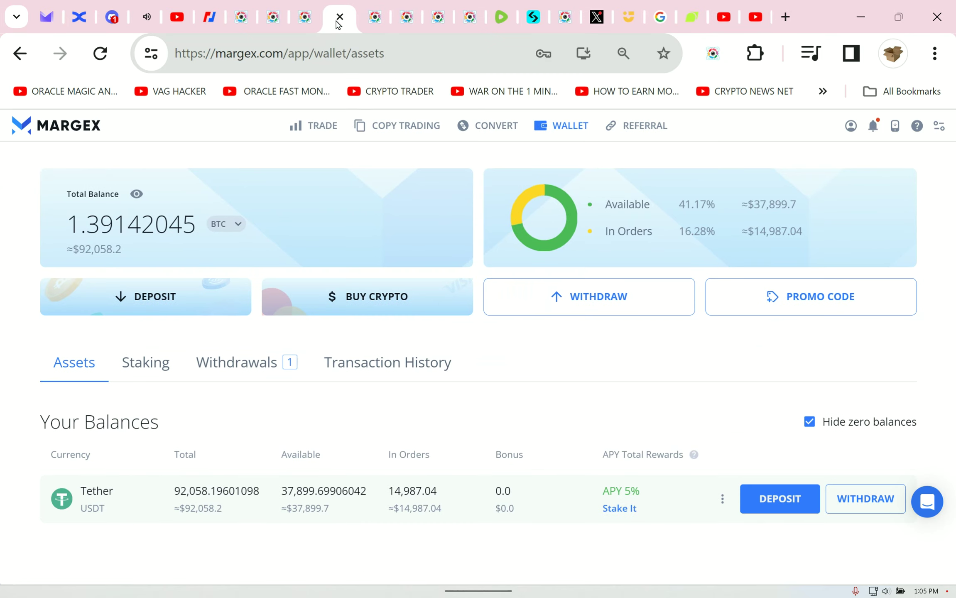
Step: Open the BCHUSD trade page, auto-fit the price scale, and set order size to 1,118,041 USD
{"action": "left_click", "coordinate": [318, 129]}
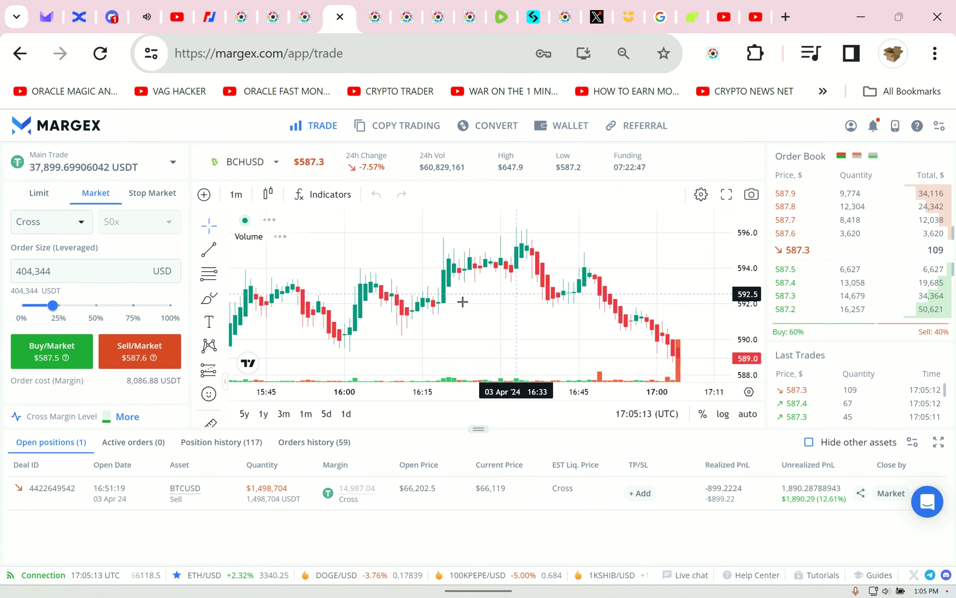
{"action": "mouse_move", "coordinate": [619, 308]}
{"action": "left_mouse_down"}
{"action": "mouse_move", "coordinate": [246, 311]}
{"action": "mouse_move", "coordinate": [247, 263]}
{"action": "left_mouse_up"}
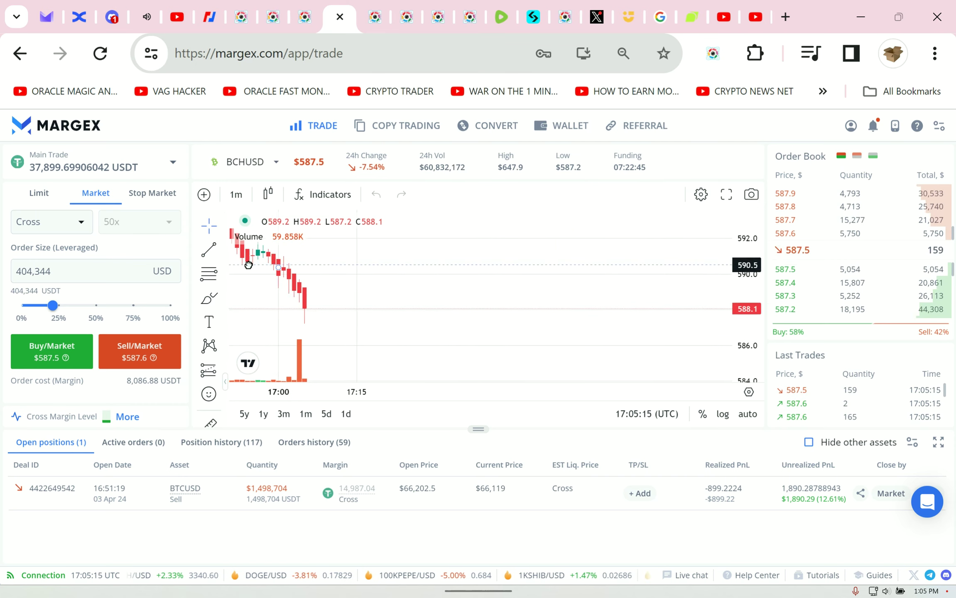
{"action": "left_click", "coordinate": [748, 413]}
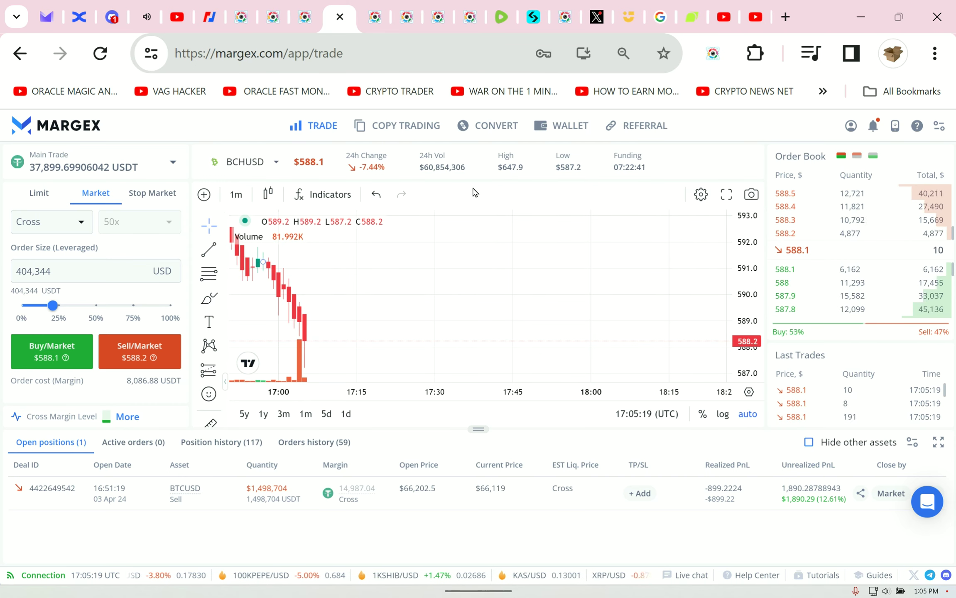
{"action": "left_click", "coordinate": [109, 305]}
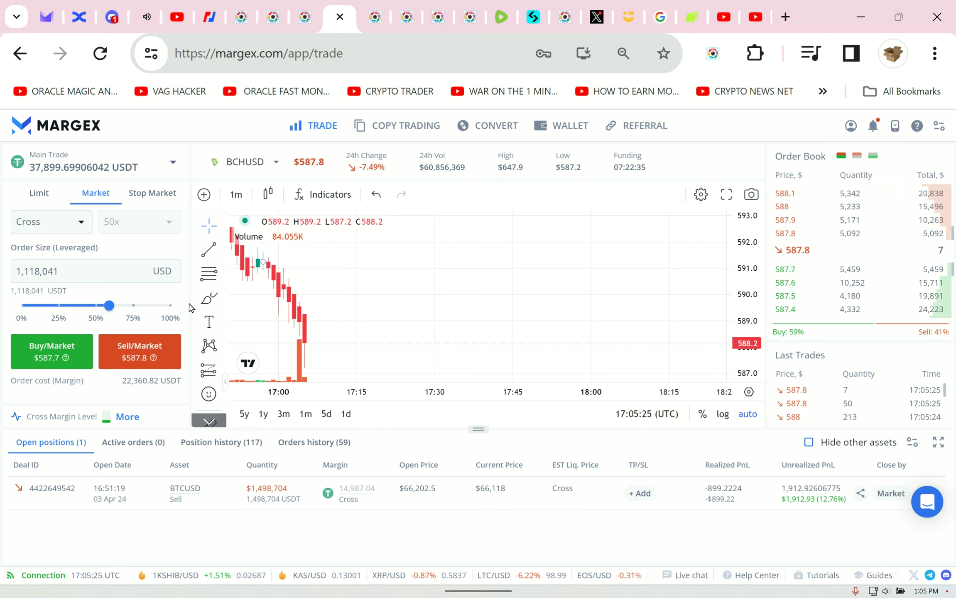
Step: Sell 1,118,041 USD of BCHUSD at market, glance at YouTube, then screenshot the Margex trade page
{"action": "left_click", "coordinate": [137, 349]}
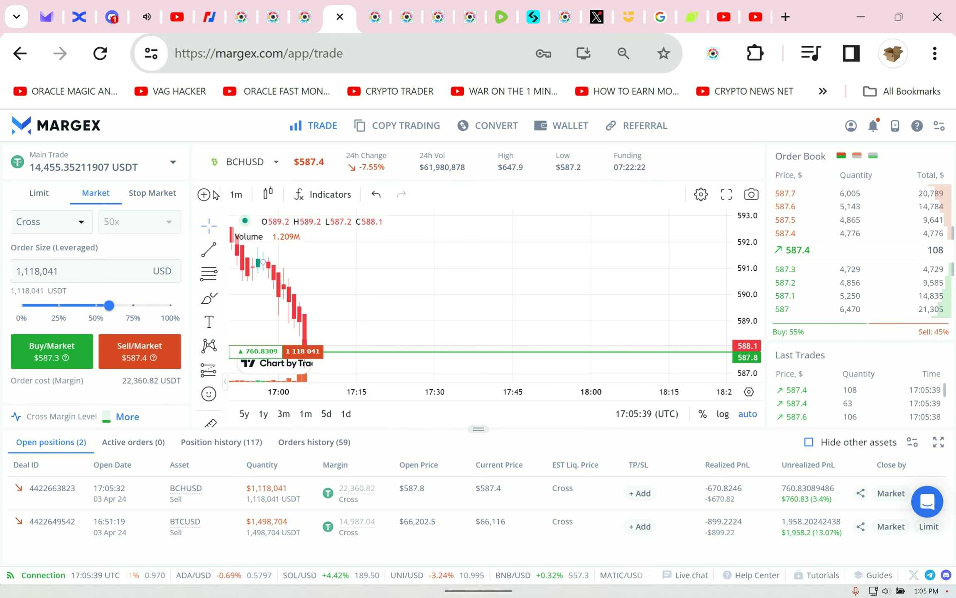
{"action": "scroll", "coordinate": [328, 259], "scroll_direction": "left", "scroll_amount": 1}
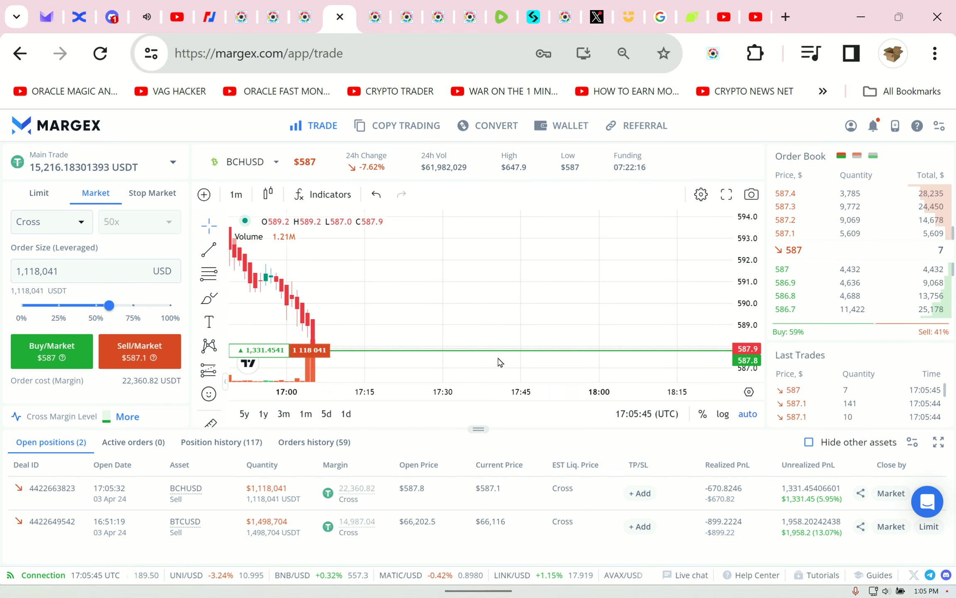
{"action": "scroll", "coordinate": [500, 362], "scroll_direction": "right", "scroll_amount": 1}
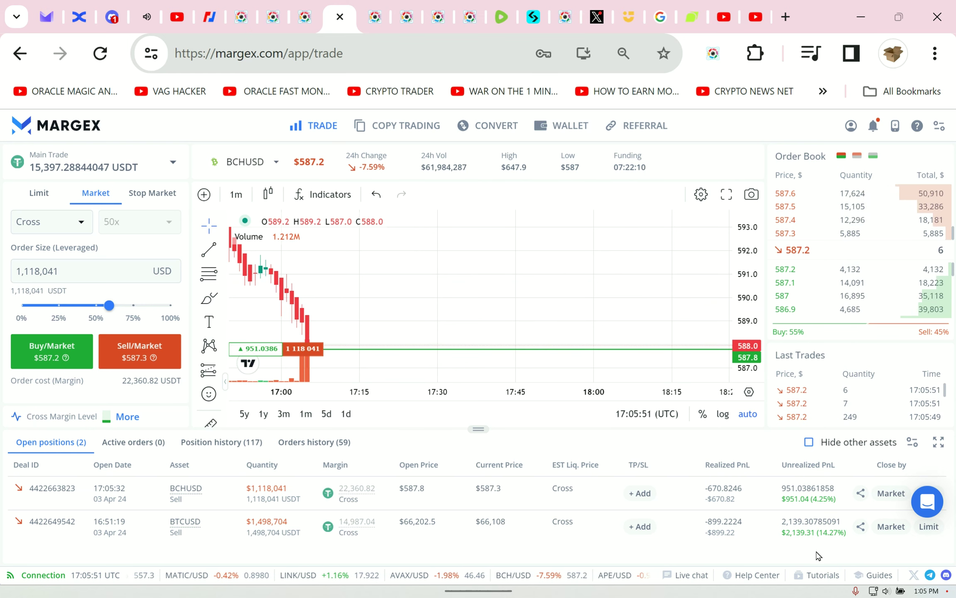
{"action": "left_click", "coordinate": [181, 15]}
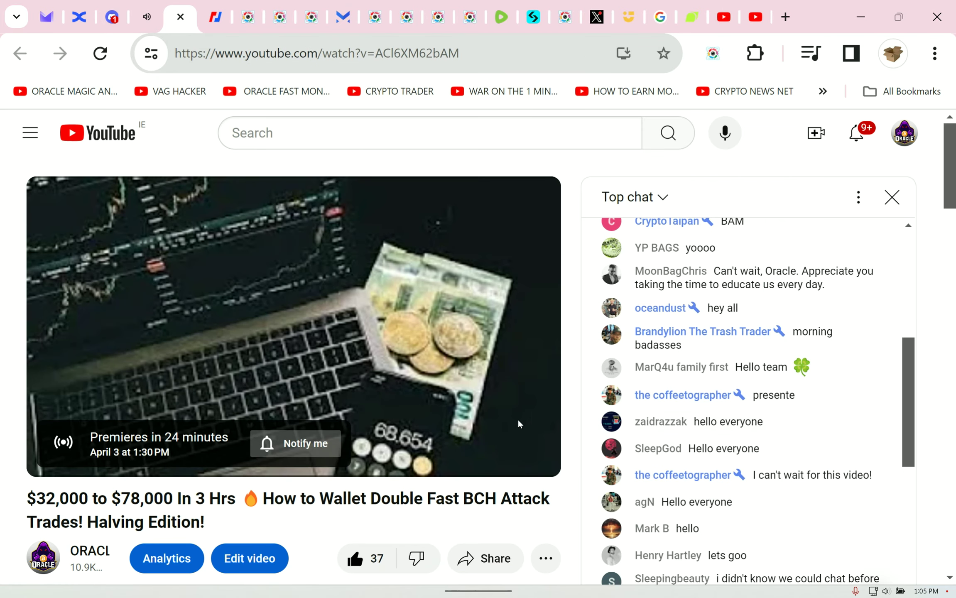
{"action": "left_click", "coordinate": [336, 21]}
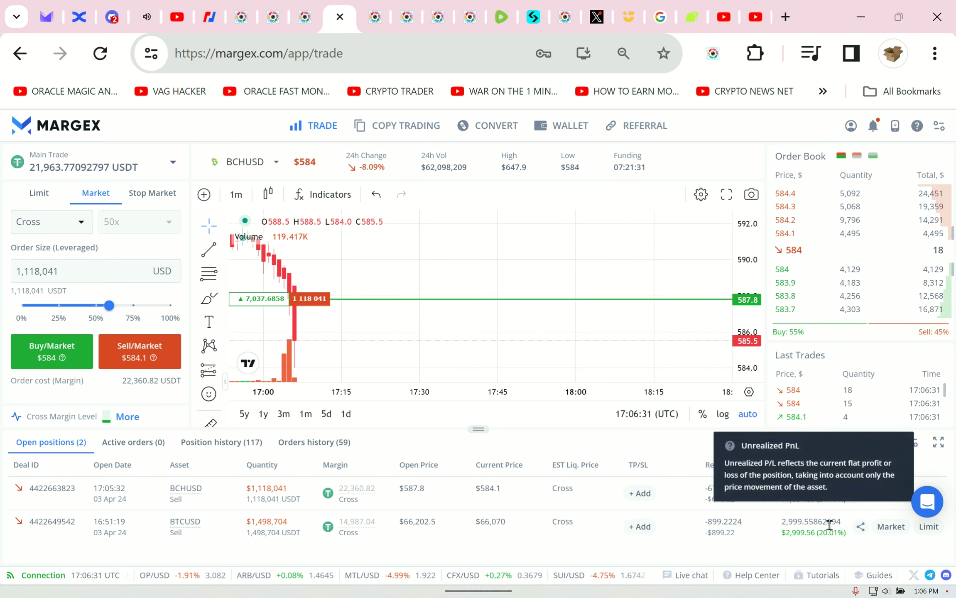
{"action": "left_click", "coordinate": [713, 53]}
Step: Close the BCHUSD short, then the BTCUSD short, each at market for 100%
{"action": "left_click", "coordinate": [896, 209]}
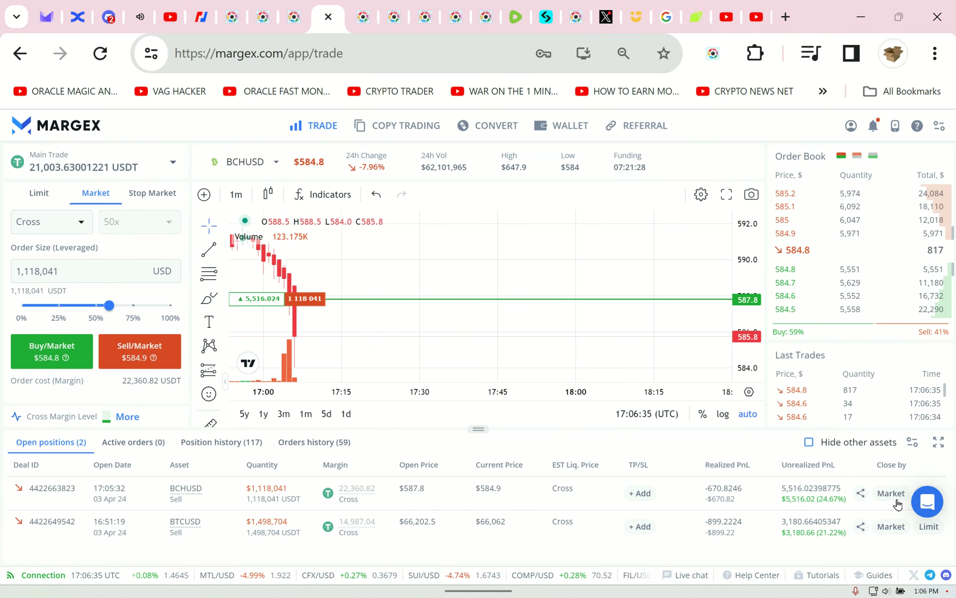
{"action": "left_click", "coordinate": [891, 492]}
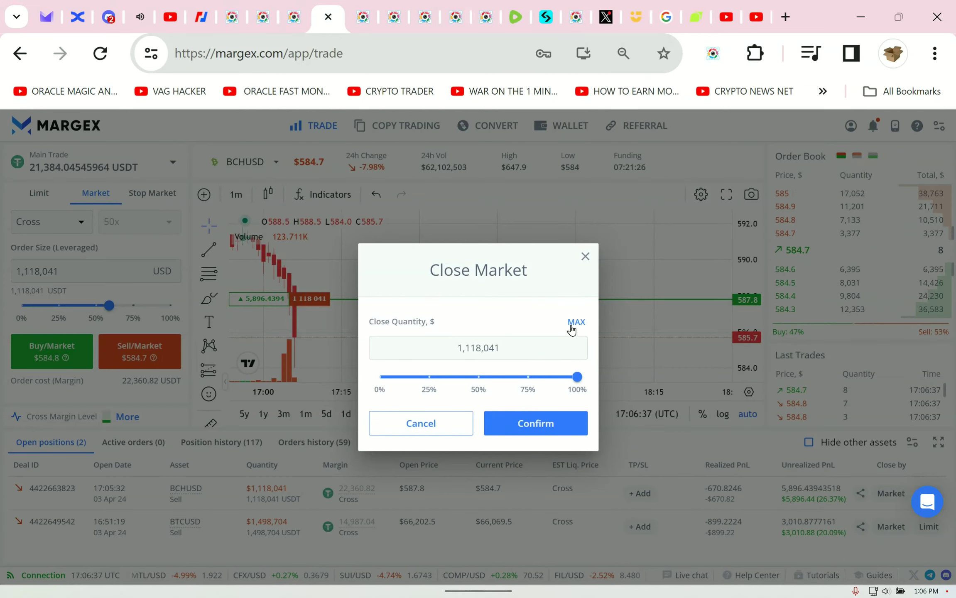
{"action": "left_click", "coordinate": [522, 429]}
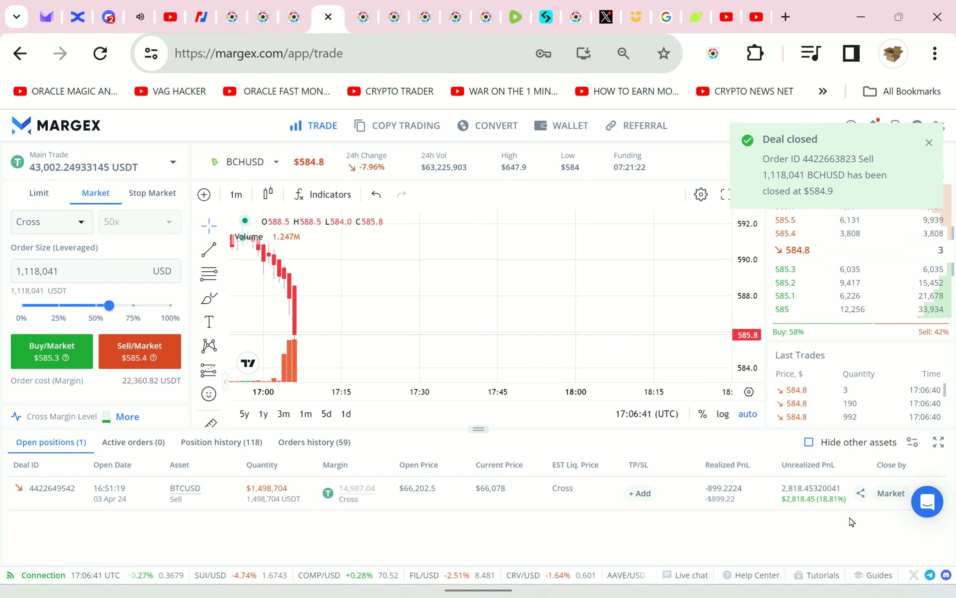
{"action": "left_click", "coordinate": [888, 493]}
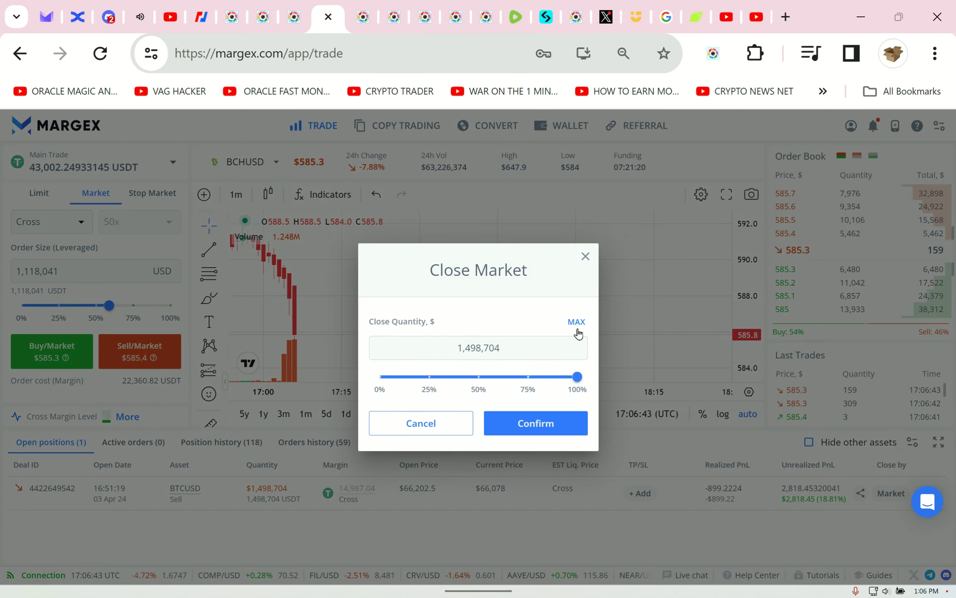
{"action": "left_click", "coordinate": [521, 430]}
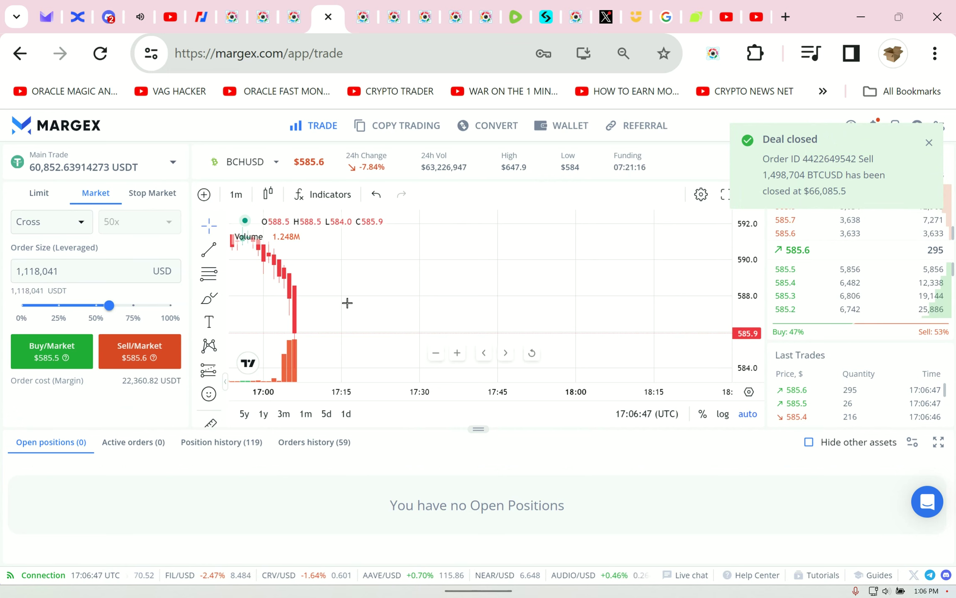
Step: Pan and rescale the price chart, and set the order size to 346,917 USD
{"action": "left_click_drag", "start_coordinate": [345, 303], "coordinate": [378, 301]}
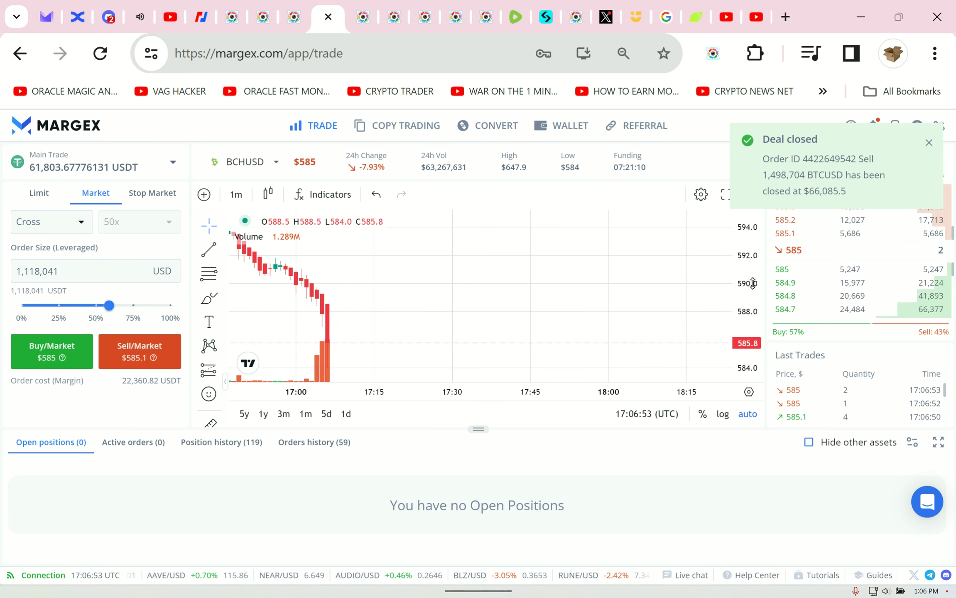
{"action": "left_click_drag", "start_coordinate": [752, 284], "coordinate": [446, 322]}
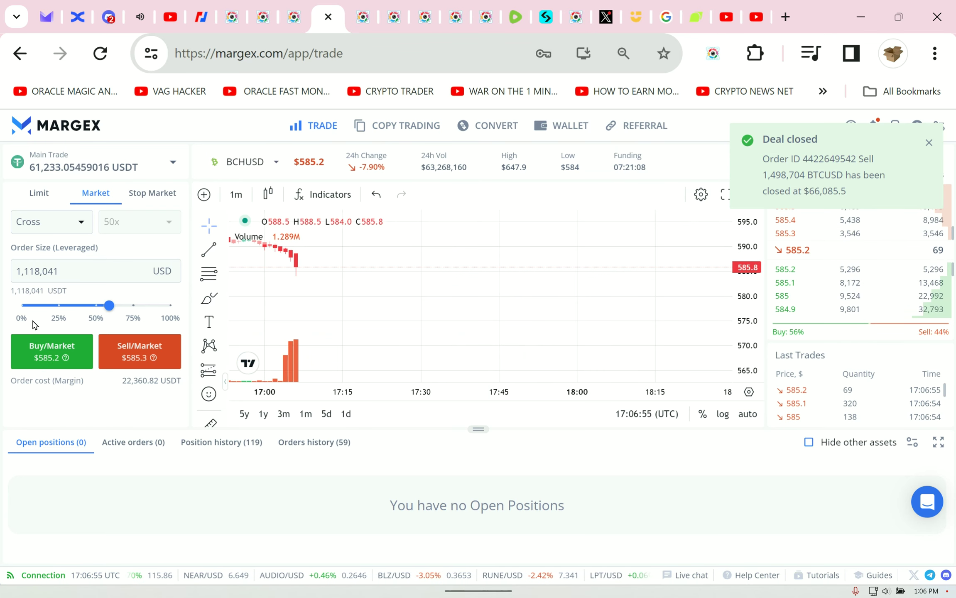
{"action": "left_click", "coordinate": [39, 306]}
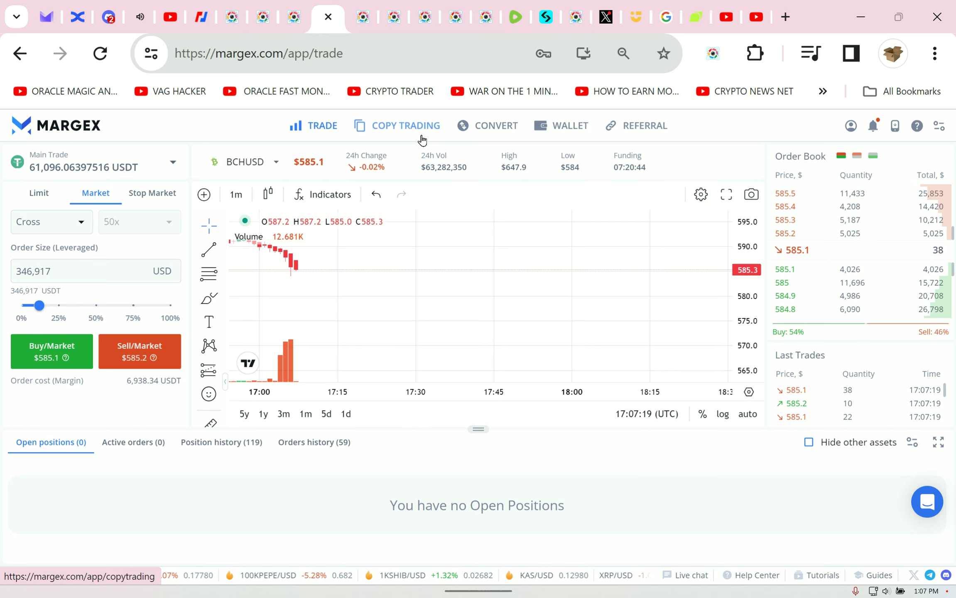
Step: Sell 346,917 USD of BCHUSD at market, filling a new short at 584.9
{"action": "left_click", "coordinate": [141, 352]}
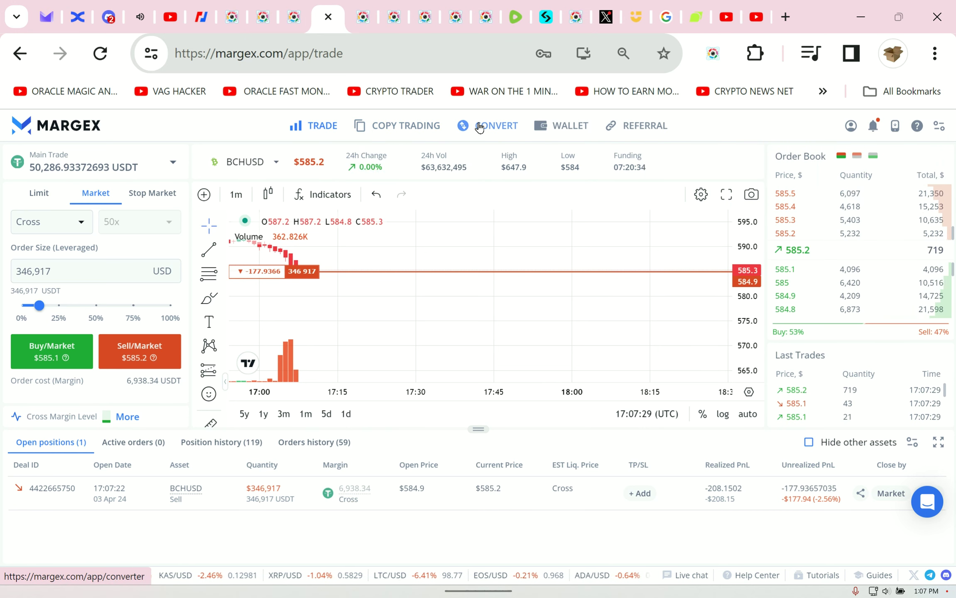
{"action": "left_click", "coordinate": [548, 126]}
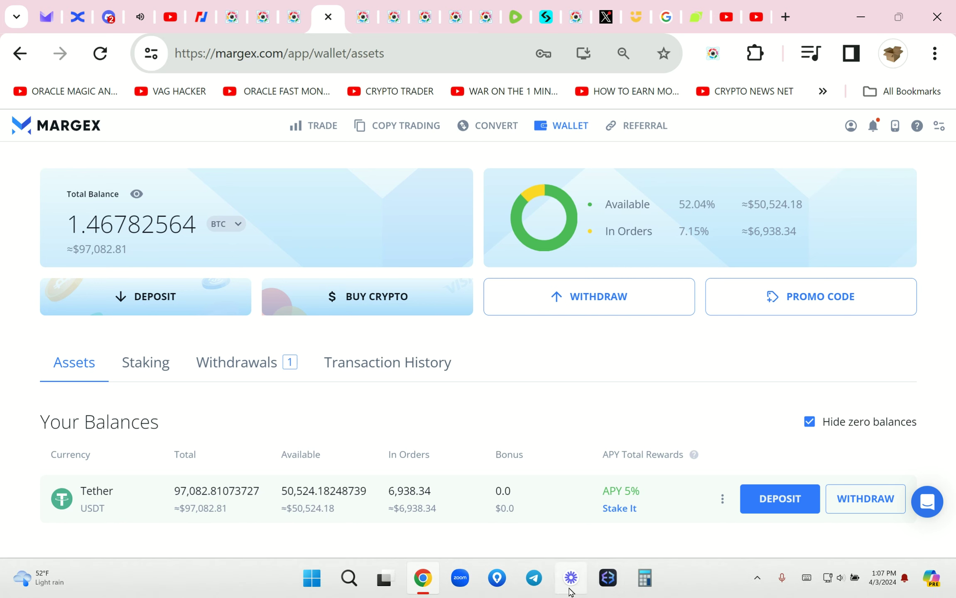
Step: Enter 97,000 in the Calculator, then view the earlier 89,249 USDT wallet capture
{"action": "left_click", "coordinate": [645, 578]}
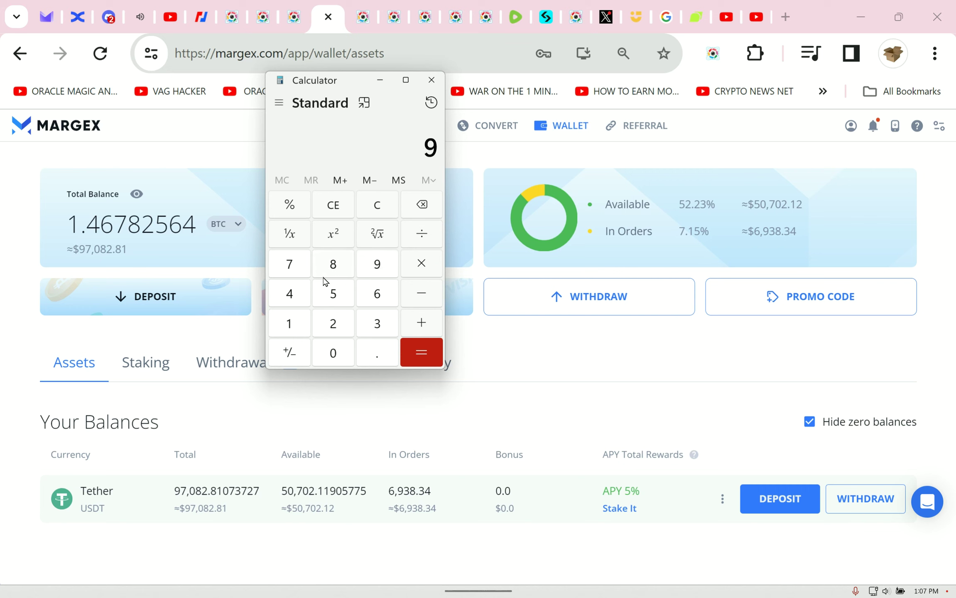
{"action": "left_click", "coordinate": [290, 264]}
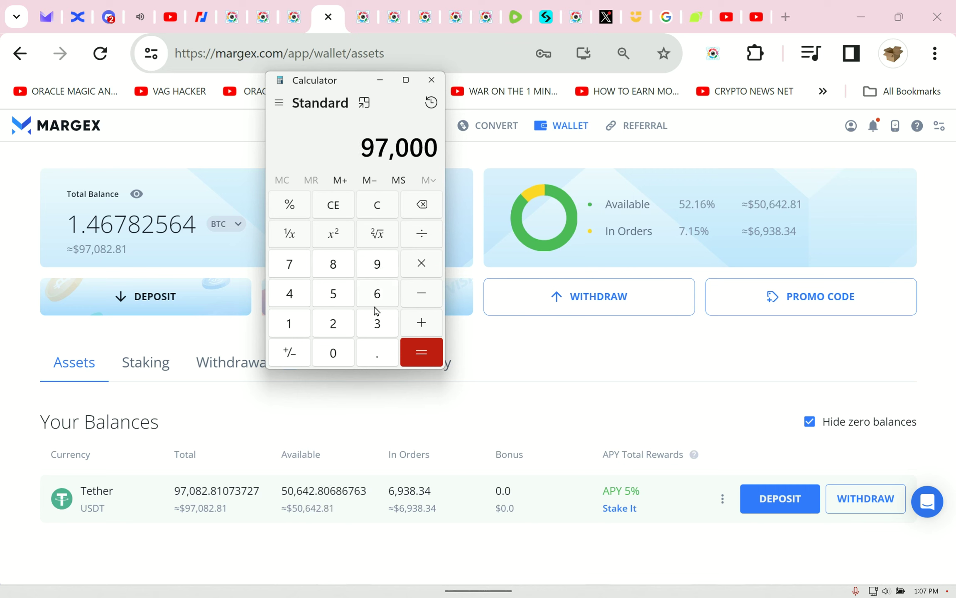
{"action": "left_click", "coordinate": [485, 24]}
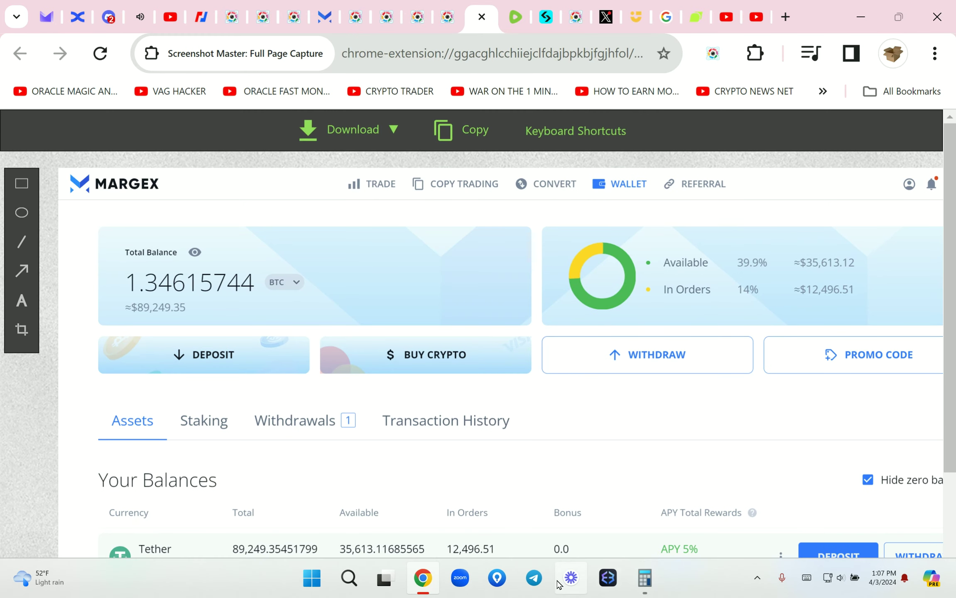
Step: Calculate 97,000 minus 89,249 as 7,751, then return to the Margex wallet
{"action": "left_click", "coordinate": [644, 578]}
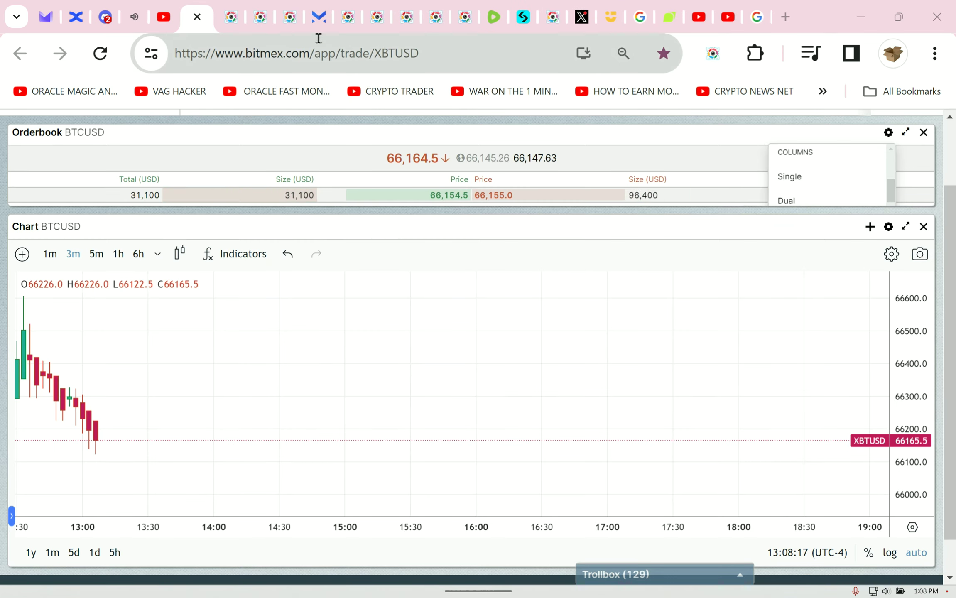
{"action": "left_click", "coordinate": [313, 17]}
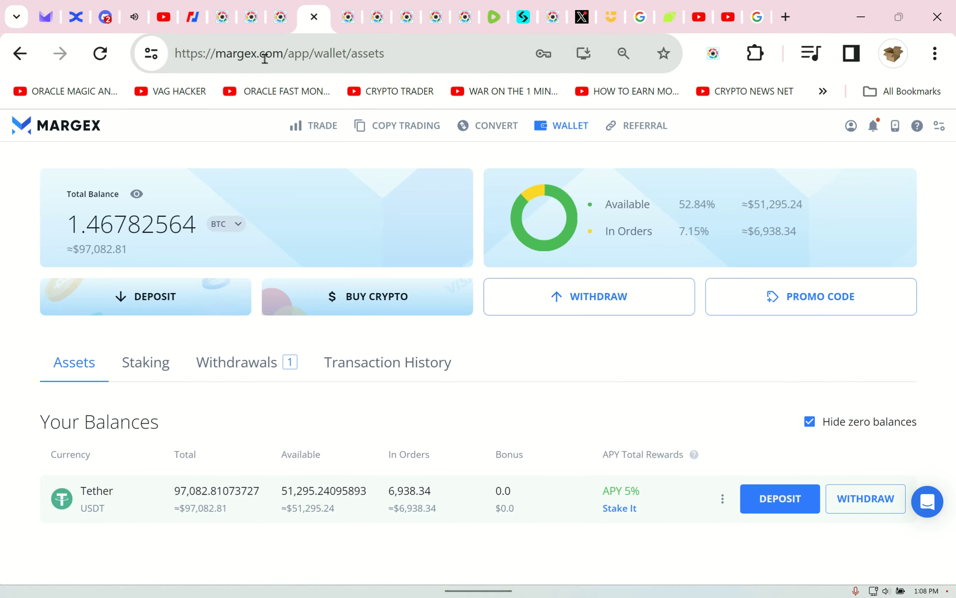
Step: Switch Margex's trading chart from BCHUSD to BTCUSD and pan to the newest candles
{"action": "left_click", "coordinate": [317, 137]}
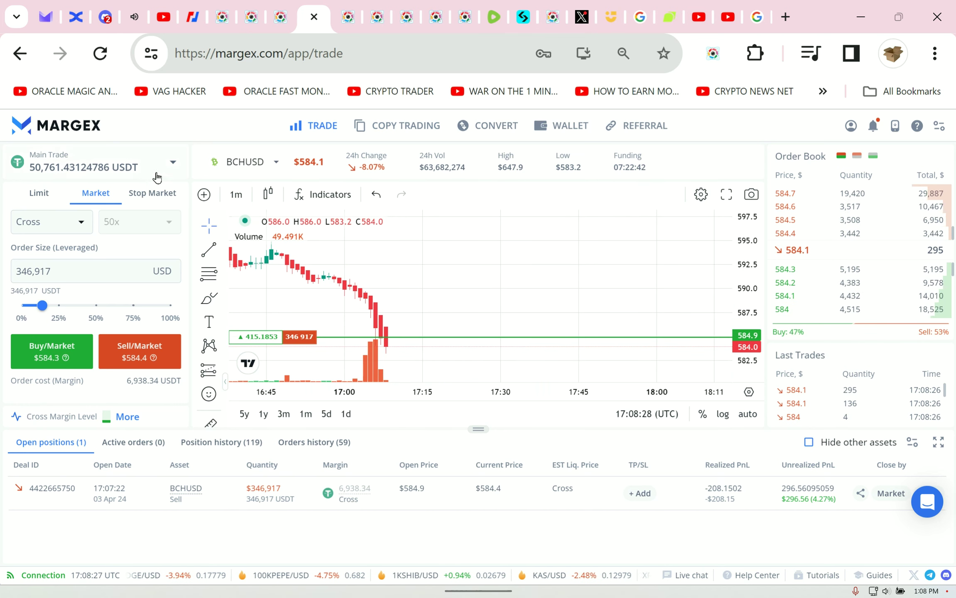
{"action": "left_click", "coordinate": [260, 176]}
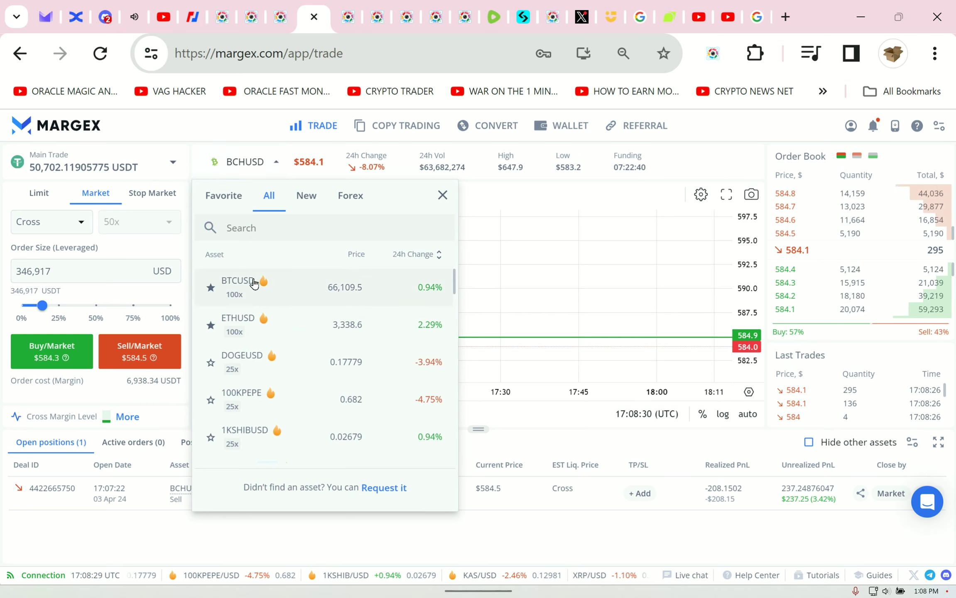
{"action": "left_click", "coordinate": [249, 282]}
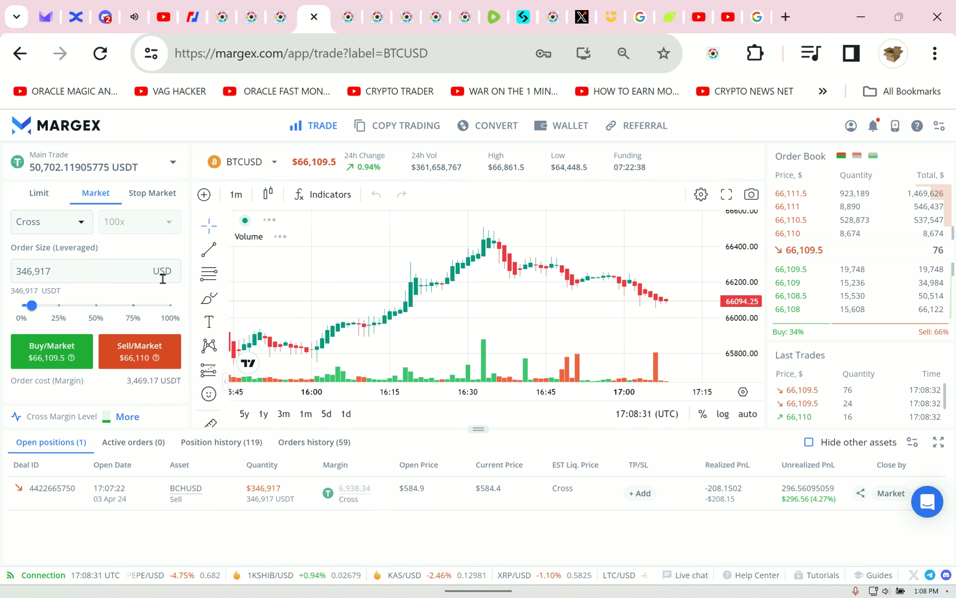
{"action": "left_click_drag", "start_coordinate": [547, 294], "coordinate": [247, 262]}
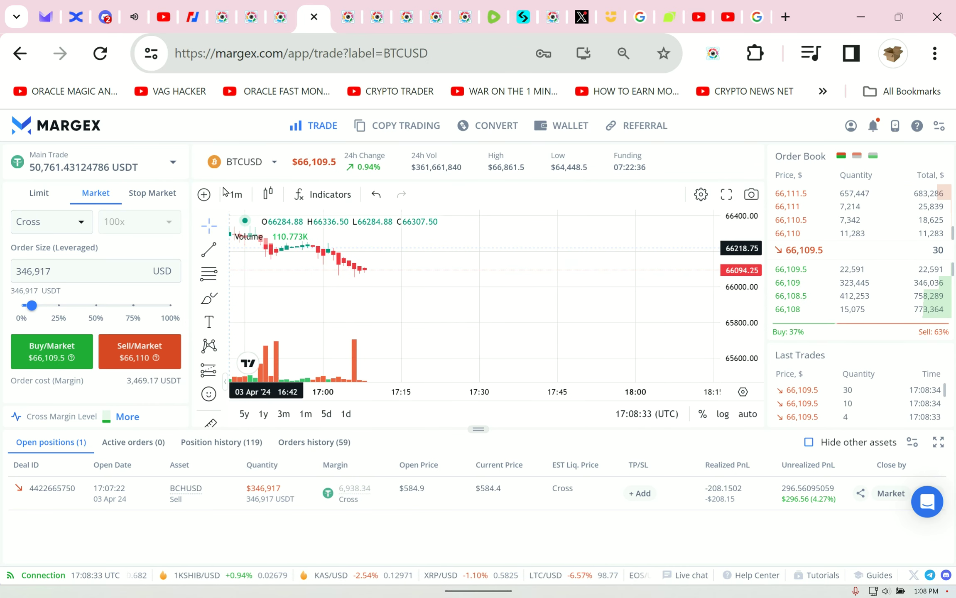
{"action": "left_click", "coordinate": [191, 18]}
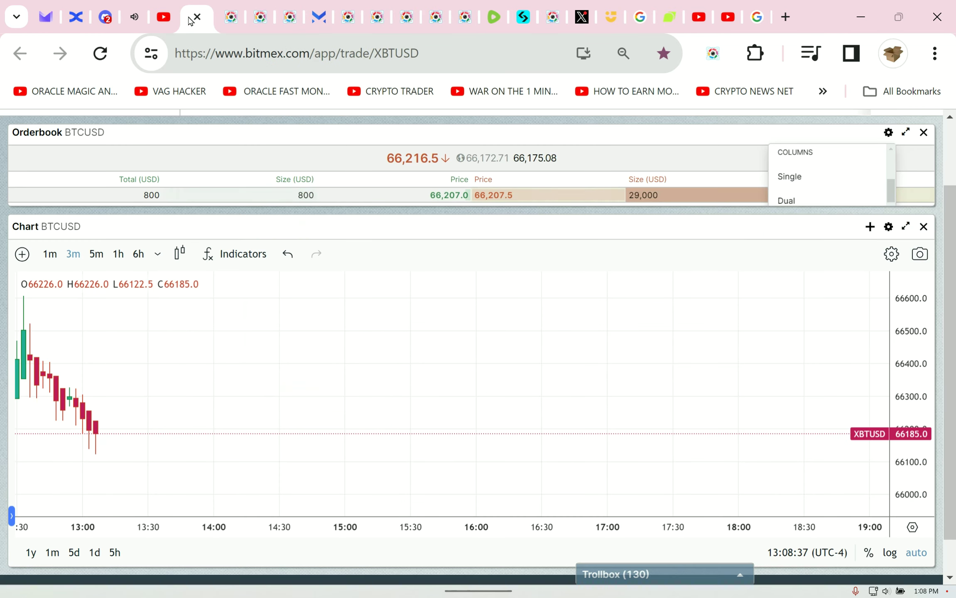
Step: Set BitMEX's BTCUSD chart to one-minute candles near 66,260, then go to YouTube
{"action": "left_click", "coordinate": [51, 263]}
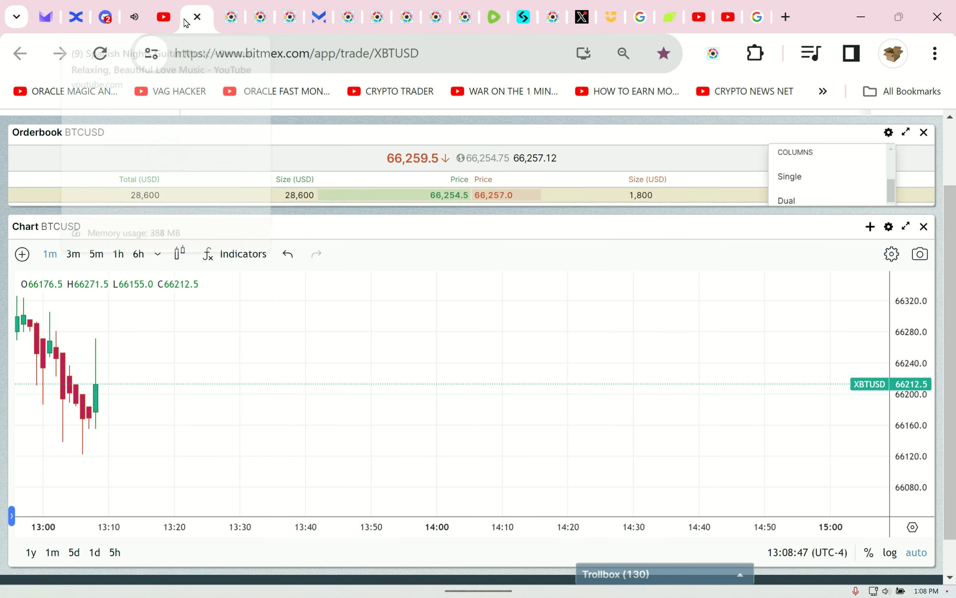
{"action": "left_click", "coordinate": [163, 17]}
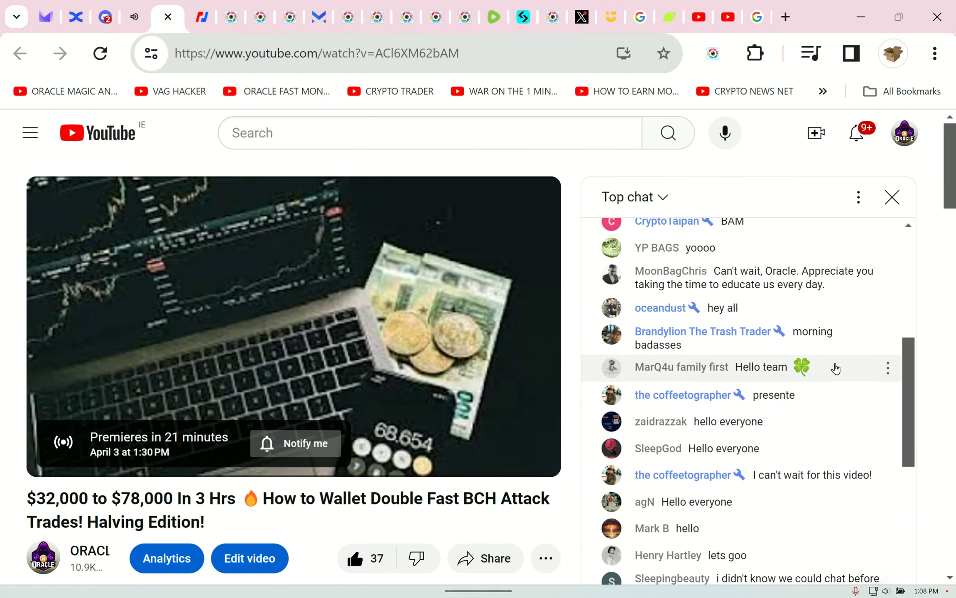
Step: Scroll through the premiere's chat and comments, expanding the reply to 'short the bullrun'
{"action": "scroll", "coordinate": [783, 455], "scroll_direction": "down", "scroll_amount": 7}
{"action": "scroll", "coordinate": [721, 498], "scroll_direction": "down", "scroll_amount": 3}
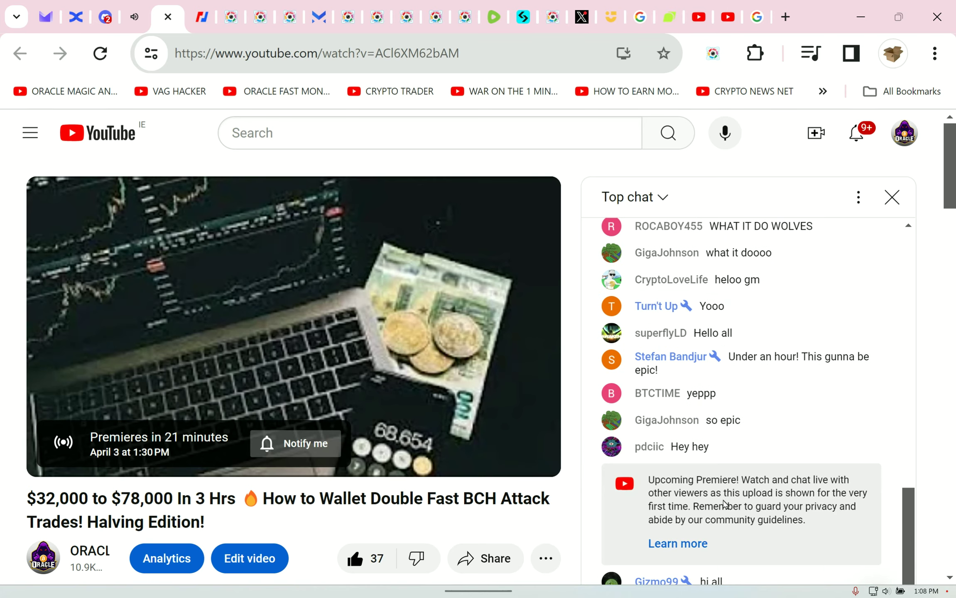
{"action": "scroll", "coordinate": [705, 511], "scroll_direction": "up", "scroll_amount": 3}
{"action": "scroll", "coordinate": [693, 516], "scroll_direction": "down", "scroll_amount": 3}
{"action": "scroll", "coordinate": [641, 233], "scroll_direction": "down", "scroll_amount": 5}
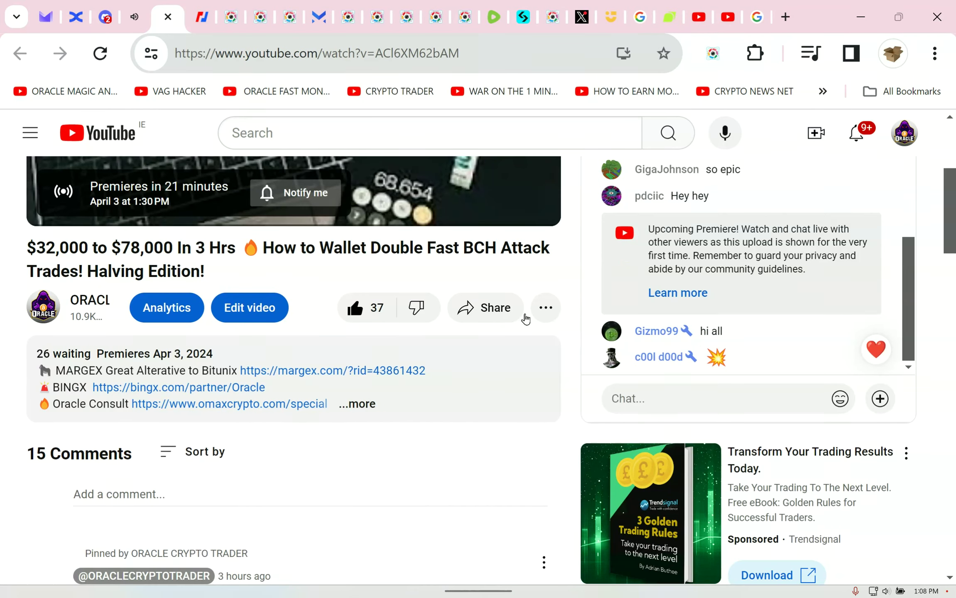
{"action": "scroll", "coordinate": [493, 364], "scroll_direction": "up", "scroll_amount": 5}
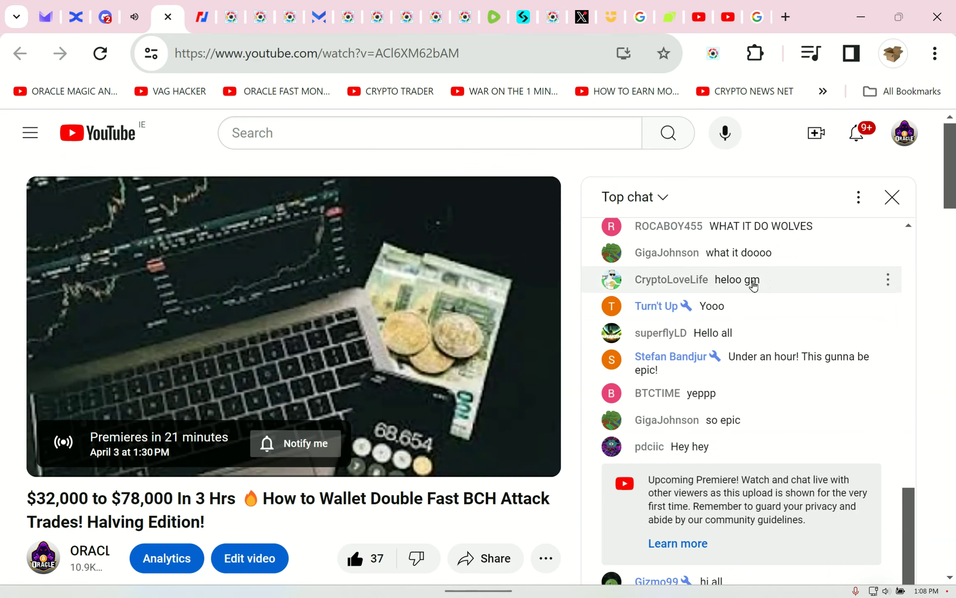
{"action": "scroll", "coordinate": [753, 286], "scroll_direction": "up", "scroll_amount": 5}
{"action": "scroll", "coordinate": [751, 291], "scroll_direction": "up", "scroll_amount": 6}
{"action": "scroll", "coordinate": [750, 296], "scroll_direction": "up", "scroll_amount": 3}
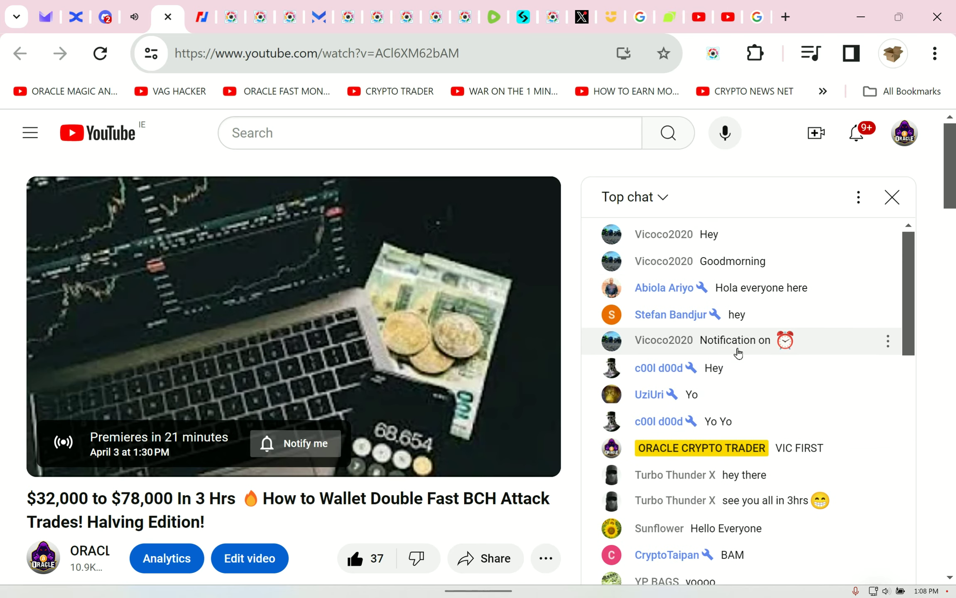
{"action": "scroll", "coordinate": [717, 357], "scroll_direction": "down", "scroll_amount": 5}
{"action": "scroll", "coordinate": [497, 489], "scroll_direction": "down", "scroll_amount": 2}
{"action": "scroll", "coordinate": [438, 459], "scroll_direction": "down", "scroll_amount": 2}
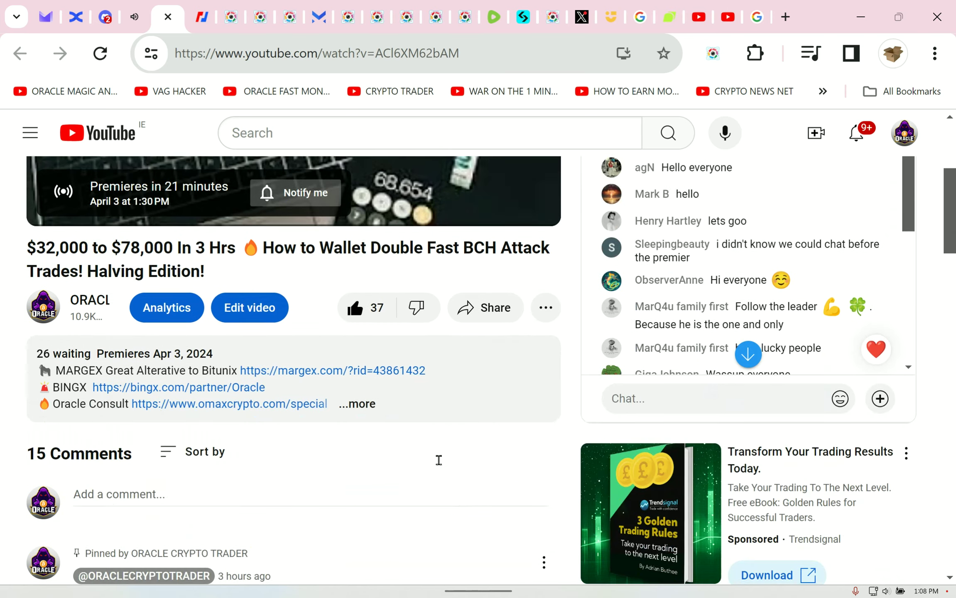
{"action": "scroll", "coordinate": [413, 450], "scroll_direction": "down", "scroll_amount": 5}
{"action": "scroll", "coordinate": [311, 406], "scroll_direction": "down", "scroll_amount": 2}
{"action": "scroll", "coordinate": [237, 363], "scroll_direction": "down", "scroll_amount": 4}
{"action": "scroll", "coordinate": [239, 369], "scroll_direction": "down", "scroll_amount": 4}
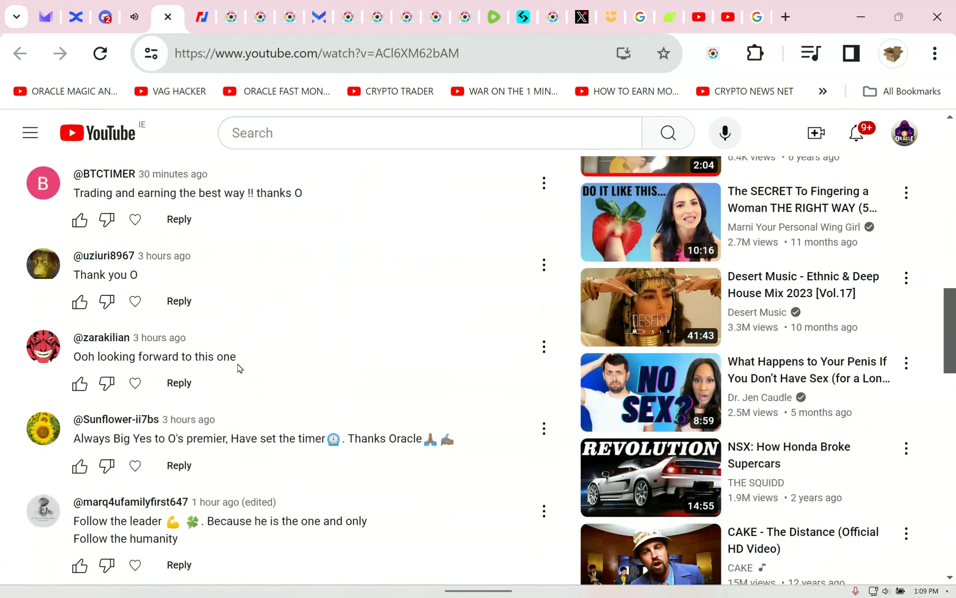
{"action": "scroll", "coordinate": [241, 376], "scroll_direction": "down", "scroll_amount": 6}
{"action": "scroll", "coordinate": [240, 376], "scroll_direction": "down", "scroll_amount": 2}
{"action": "scroll", "coordinate": [240, 378], "scroll_direction": "down", "scroll_amount": 1}
{"action": "scroll", "coordinate": [239, 379], "scroll_direction": "down", "scroll_amount": 1}
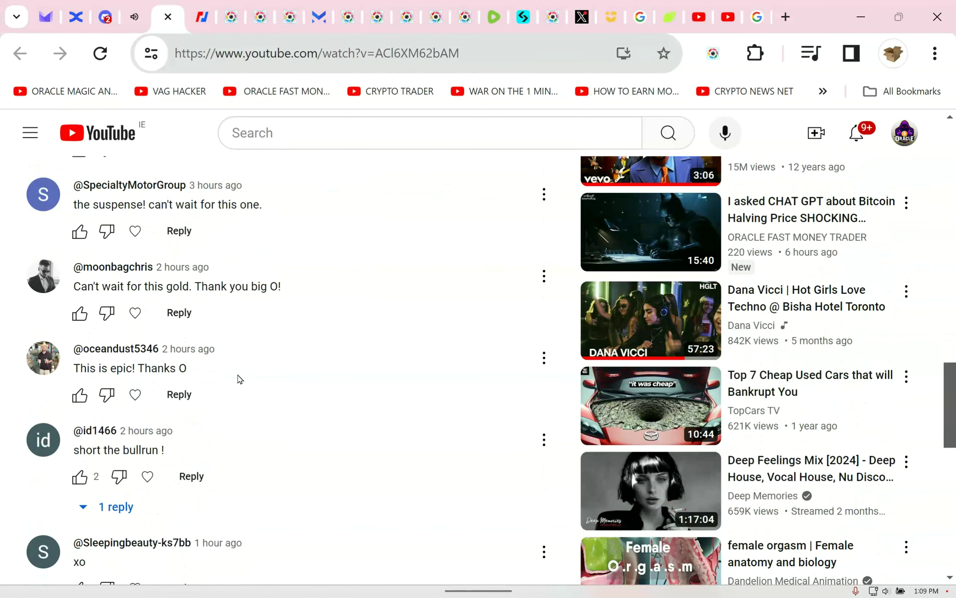
{"action": "left_click", "coordinate": [123, 514]}
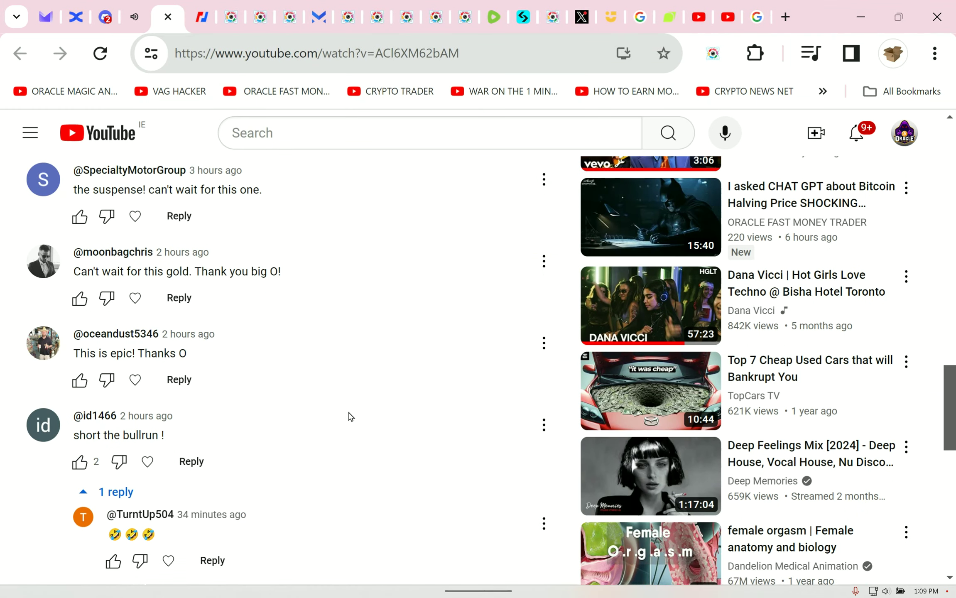
{"action": "scroll", "coordinate": [348, 414], "scroll_direction": "down", "scroll_amount": 2}
{"action": "scroll", "coordinate": [350, 418], "scroll_direction": "up", "scroll_amount": 6}
{"action": "scroll", "coordinate": [350, 418], "scroll_direction": "up", "scroll_amount": 8}
{"action": "scroll", "coordinate": [351, 419], "scroll_direction": "up", "scroll_amount": 5}
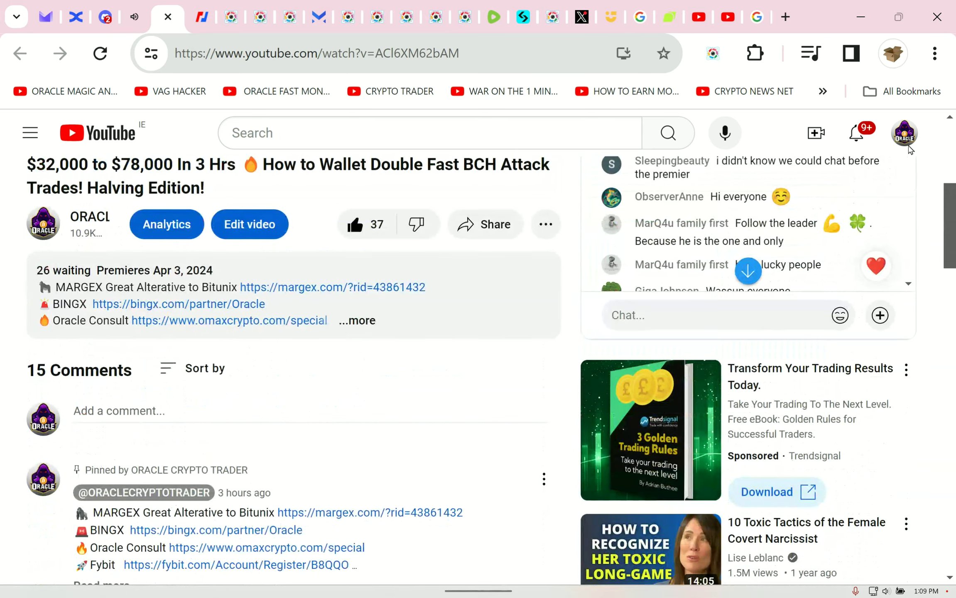
Step: Expand the full video description and open the omaxcrypto.com/special Oracle Consult link
{"action": "key", "text": "ctrl+Tab"}
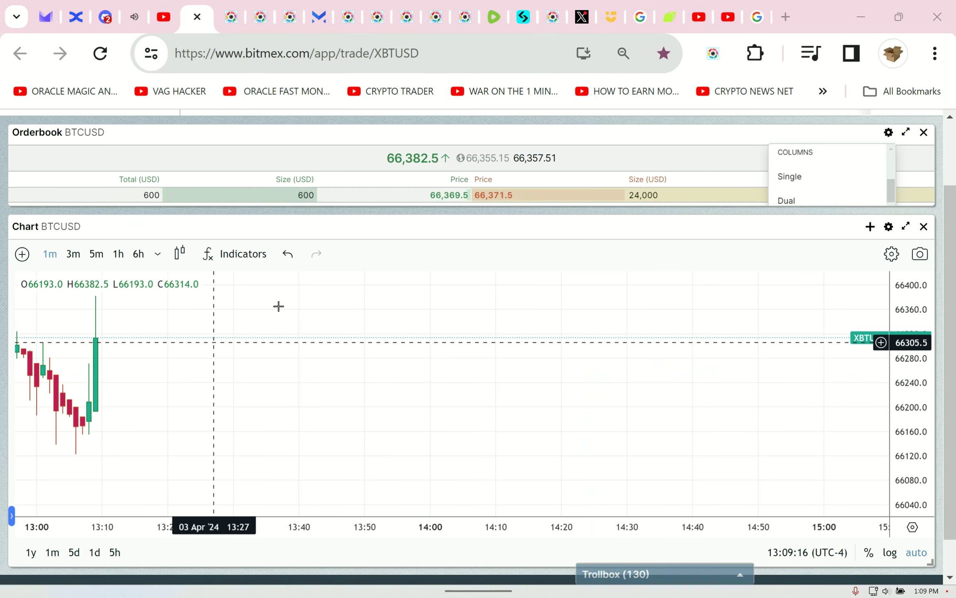
{"action": "key", "text": "ctrl+shift+Tab"}
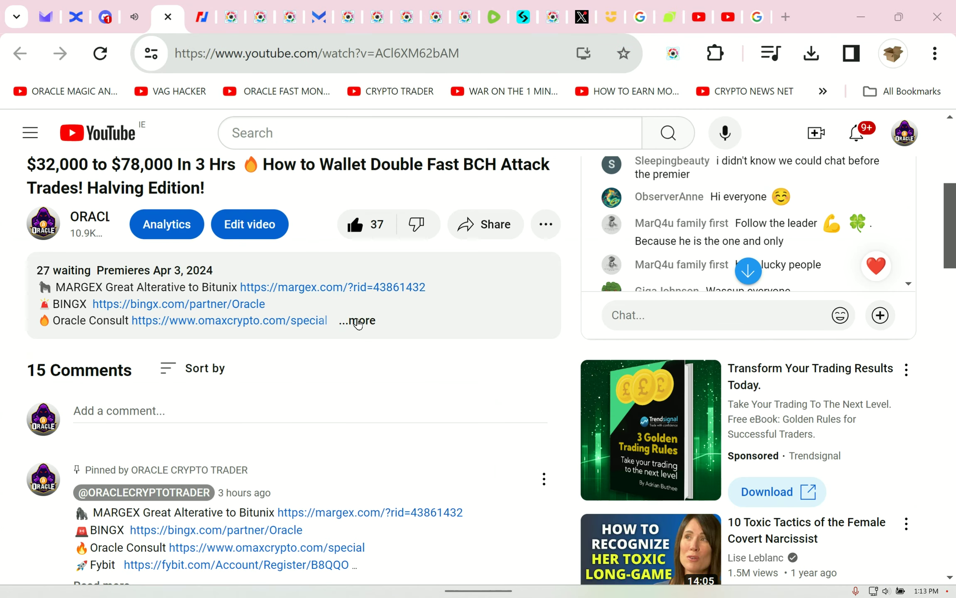
{"action": "left_click", "coordinate": [358, 321]}
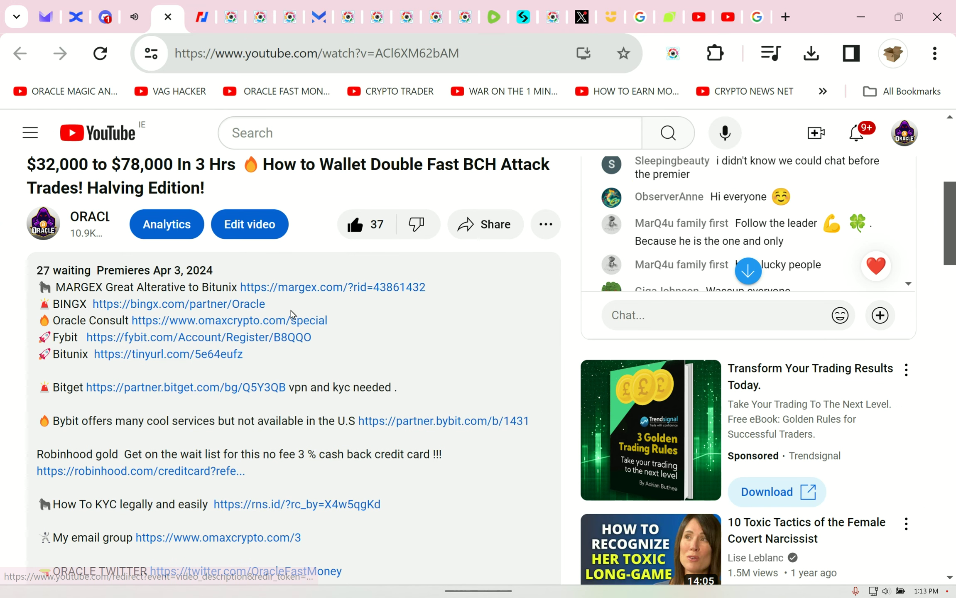
{"action": "left_click", "coordinate": [143, 322]}
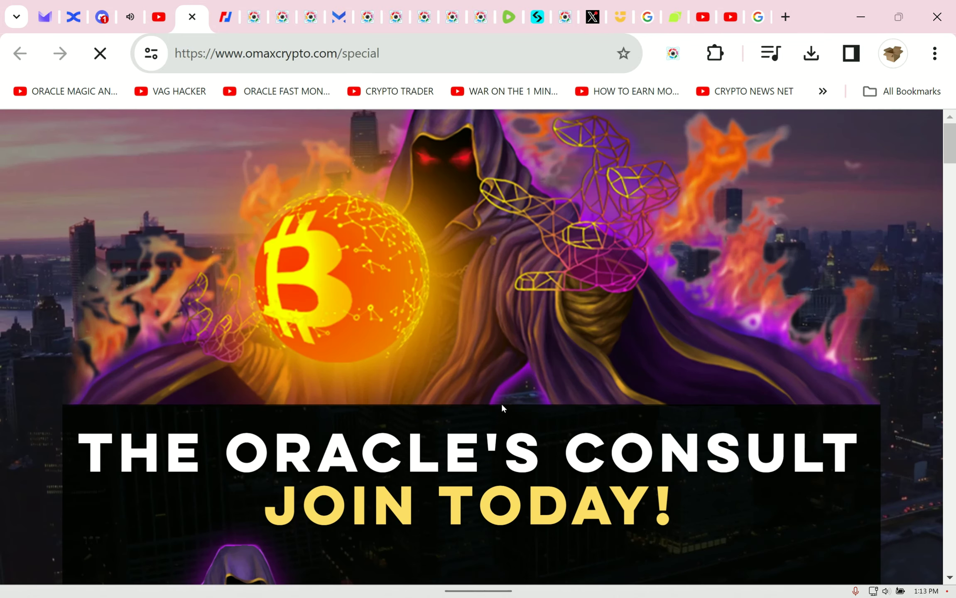
Step: Read the Oracle's Consult offer down to its 0.05 BTC price, then return to Margex
{"action": "scroll", "coordinate": [502, 407], "scroll_direction": "down", "scroll_amount": 5}
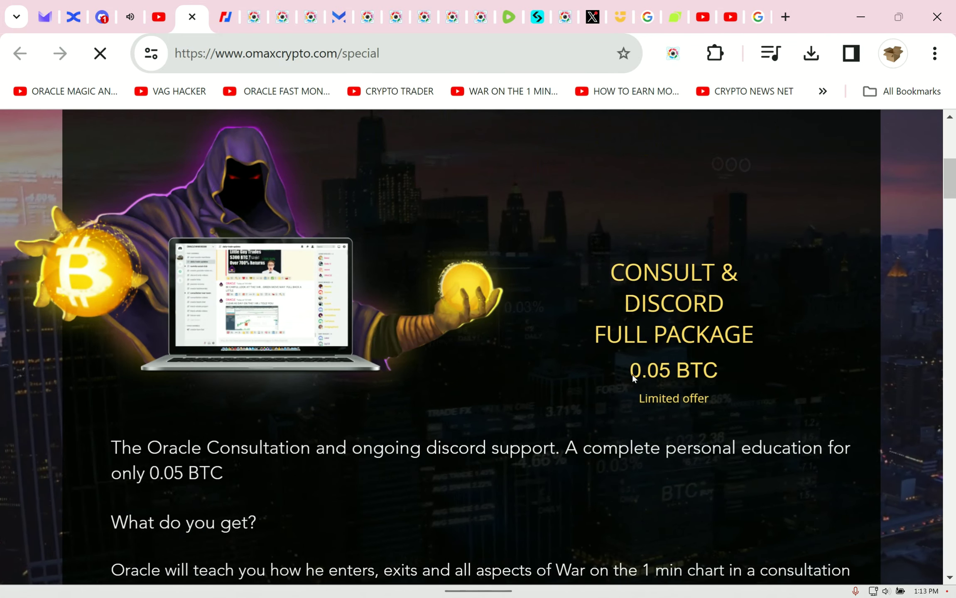
{"action": "left_click_drag", "start_coordinate": [631, 374], "coordinate": [795, 395]}
{"action": "scroll", "coordinate": [795, 395], "scroll_direction": "down", "scroll_amount": 2}
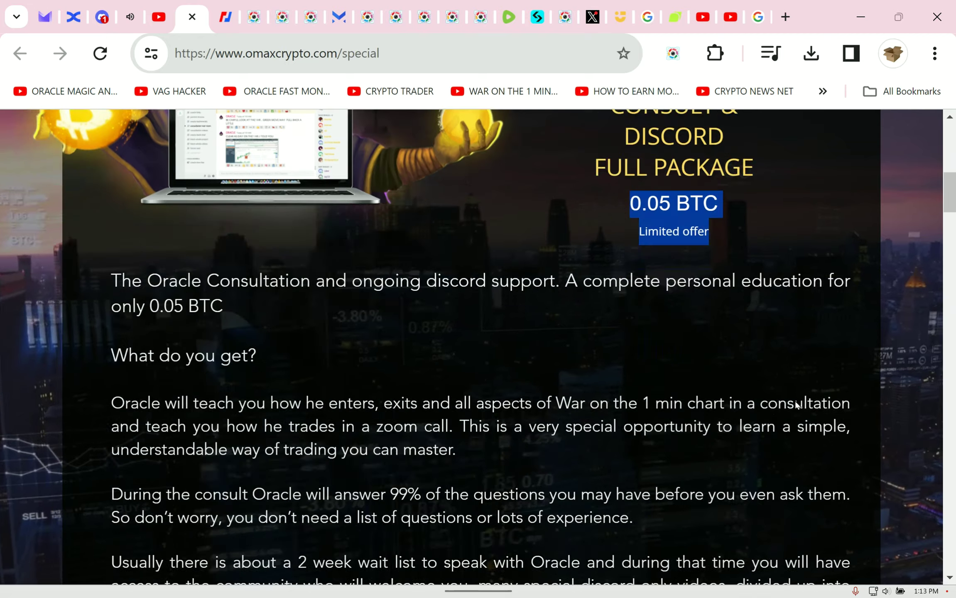
{"action": "scroll", "coordinate": [797, 405], "scroll_direction": "down", "scroll_amount": 2}
{"action": "scroll", "coordinate": [791, 402], "scroll_direction": "down", "scroll_amount": 3}
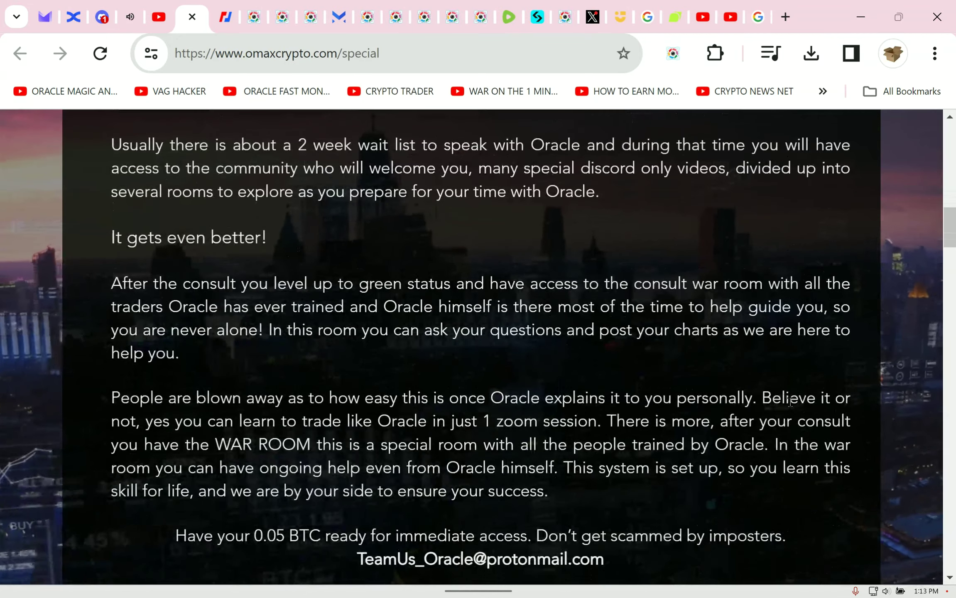
{"action": "scroll", "coordinate": [790, 401], "scroll_direction": "down", "scroll_amount": 3}
{"action": "scroll", "coordinate": [787, 403], "scroll_direction": "down", "scroll_amount": 2}
{"action": "scroll", "coordinate": [786, 398], "scroll_direction": "down", "scroll_amount": 2}
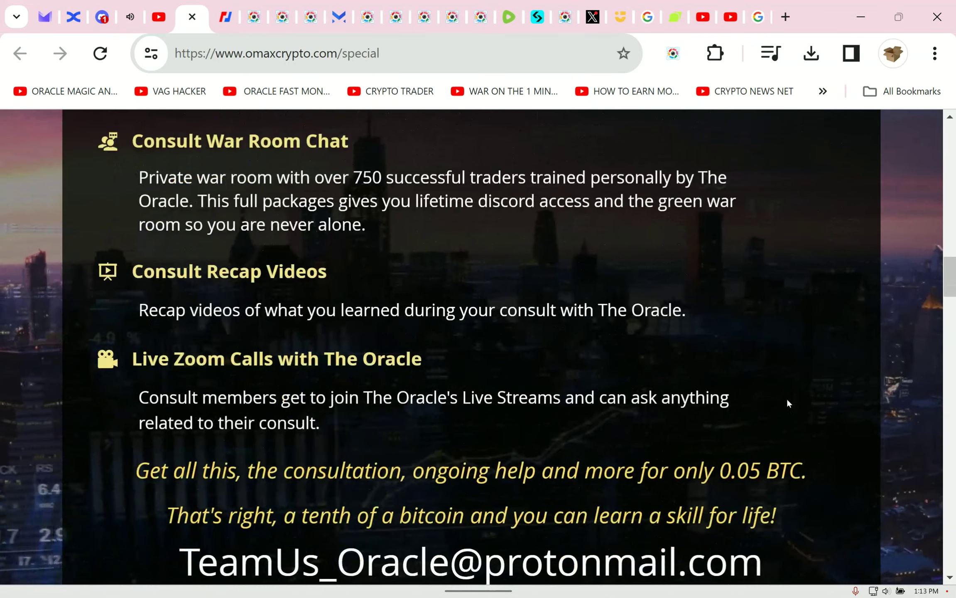
{"action": "scroll", "coordinate": [788, 403], "scroll_direction": "down", "scroll_amount": 2}
{"action": "scroll", "coordinate": [786, 428], "scroll_direction": "down", "scroll_amount": 2}
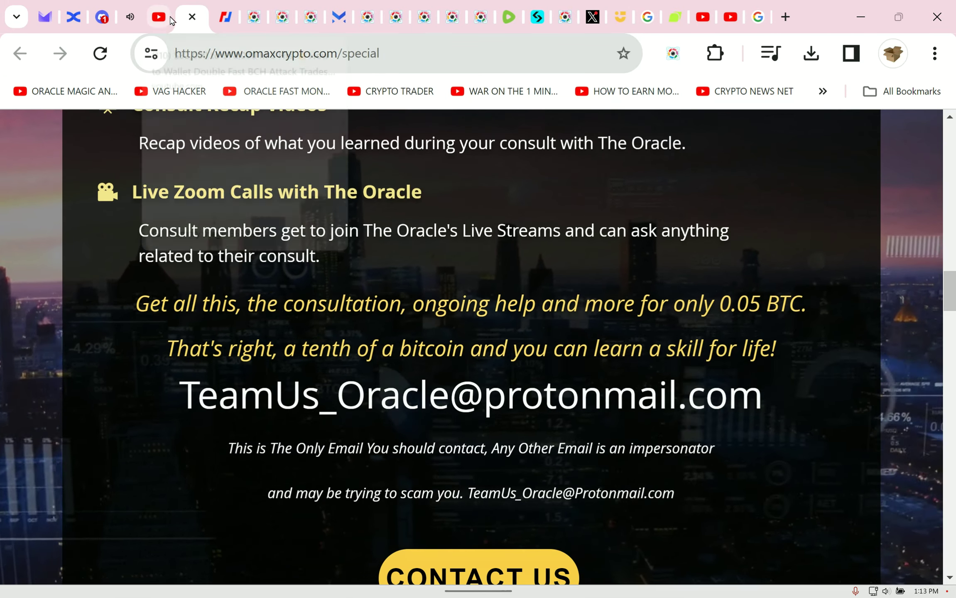
{"action": "left_click", "coordinate": [161, 17]}
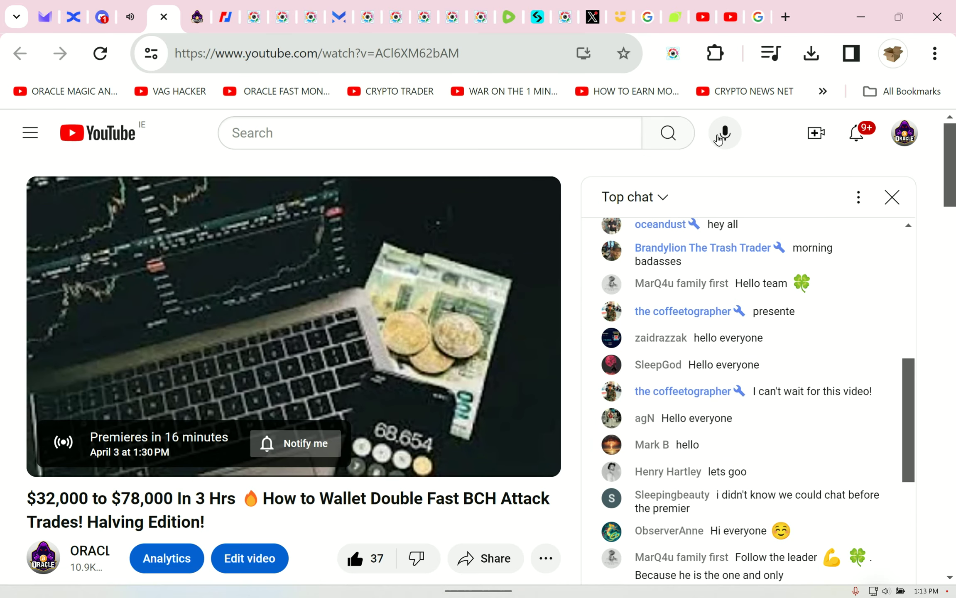
{"action": "left_click", "coordinate": [338, 17]}
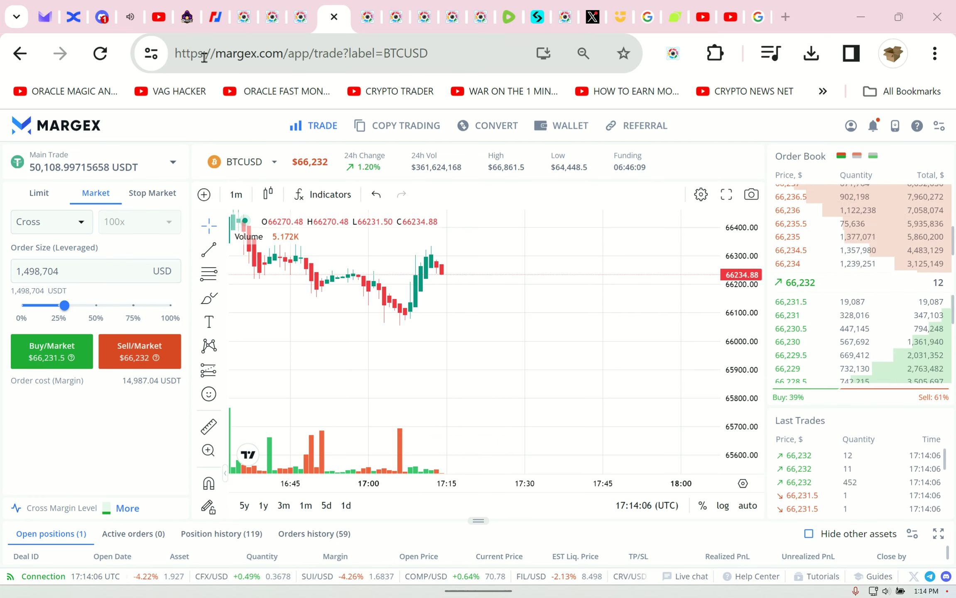
Step: View BitMEX's BTCUSD chart on 6h and 1h candles, moving the 500 label beside recent candles
{"action": "left_click", "coordinate": [216, 17]}
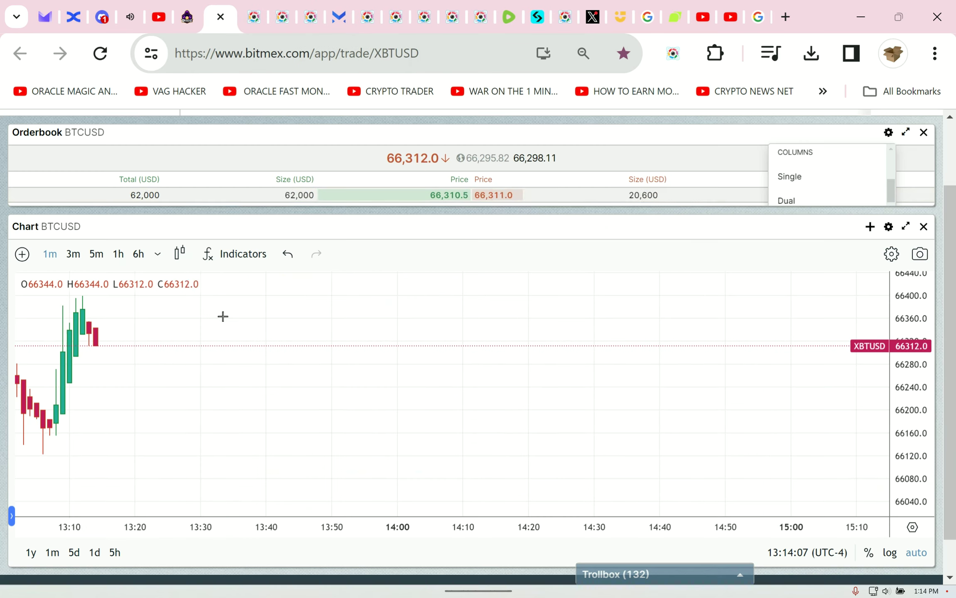
{"action": "left_click", "coordinate": [140, 255]}
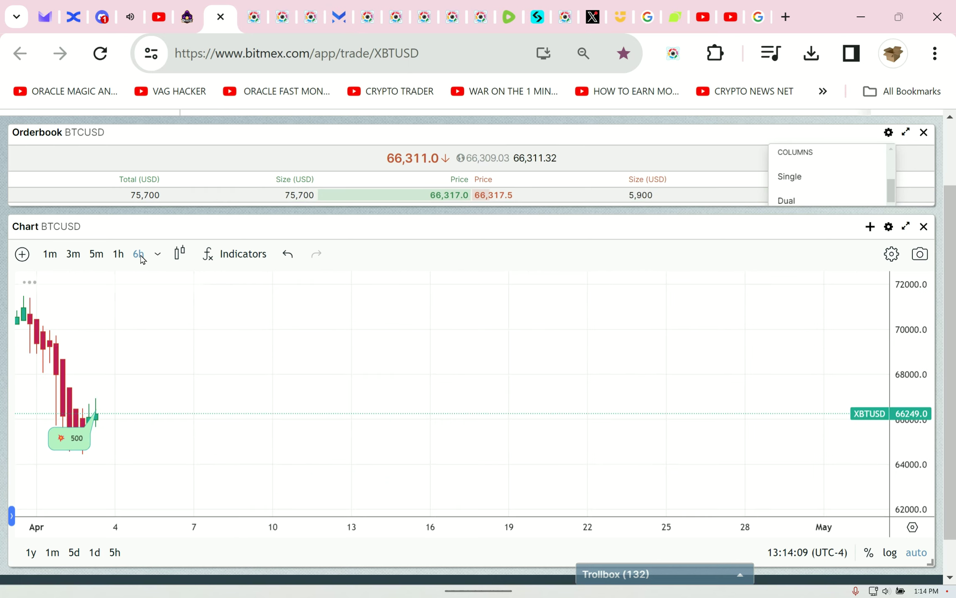
{"action": "left_click_drag", "start_coordinate": [73, 434], "coordinate": [29, 384]}
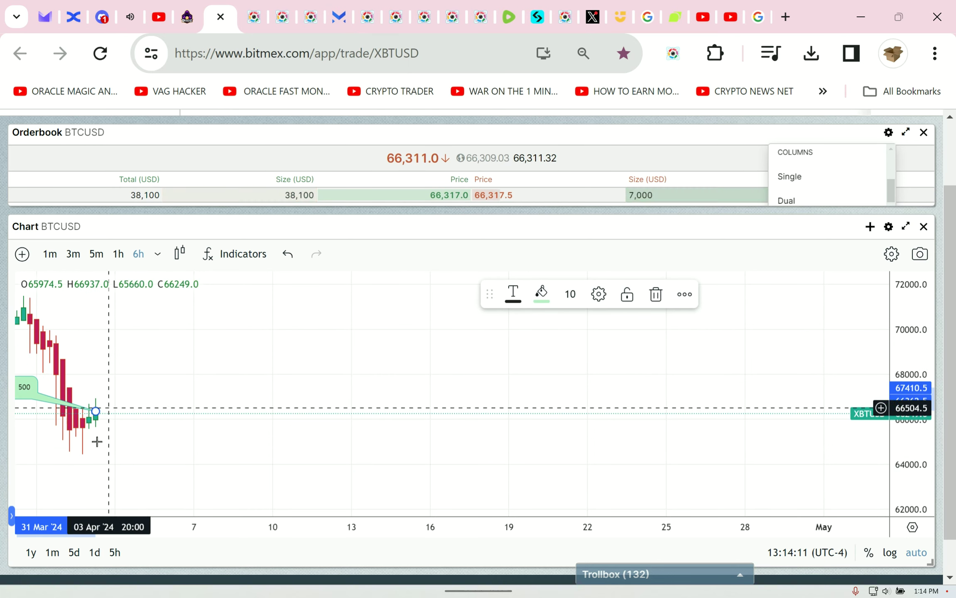
{"action": "left_click", "coordinate": [118, 257]}
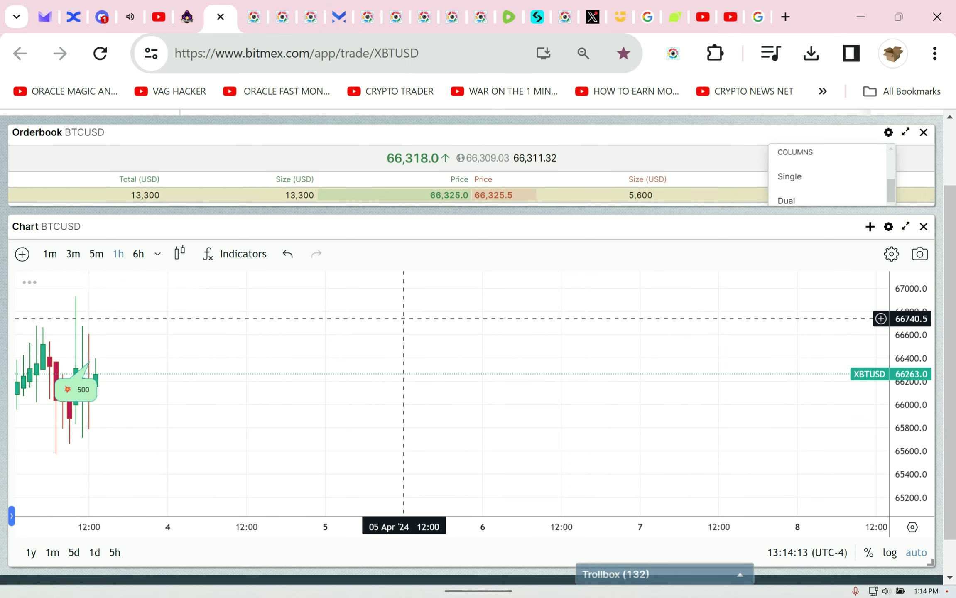
{"action": "left_click_drag", "start_coordinate": [51, 382], "coordinate": [5, 362]}
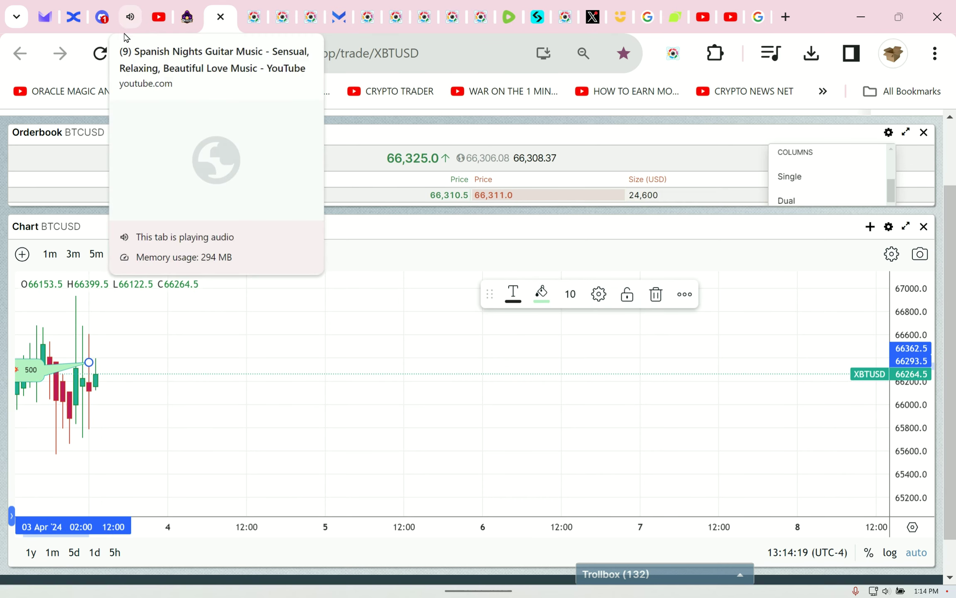
{"action": "left_click", "coordinate": [337, 17]}
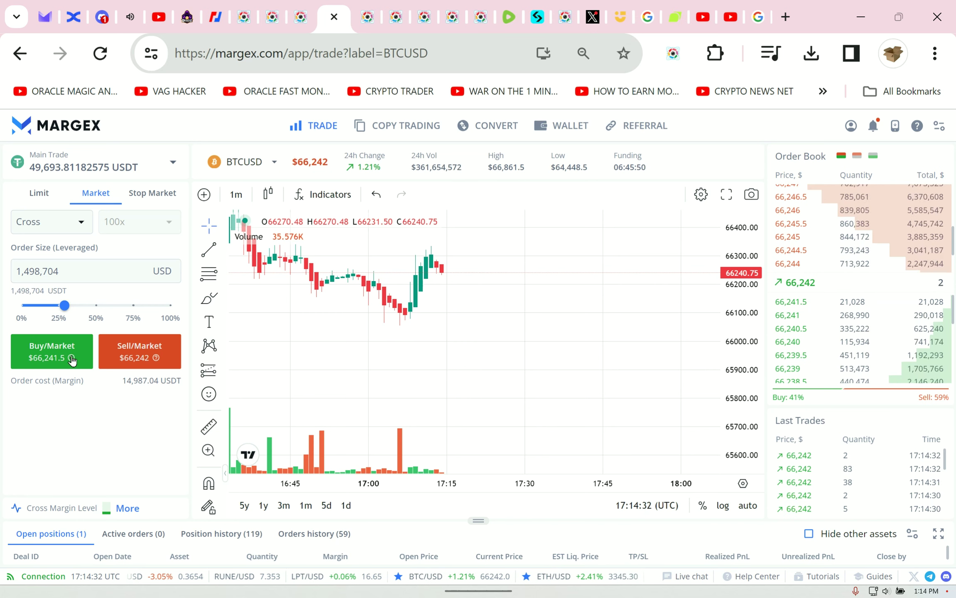
Step: Sell 695,713 USD of BTCUSD at market, then sell again at 1,958,109 USD
{"action": "left_click_drag", "start_coordinate": [44, 312], "coordinate": [39, 312]}
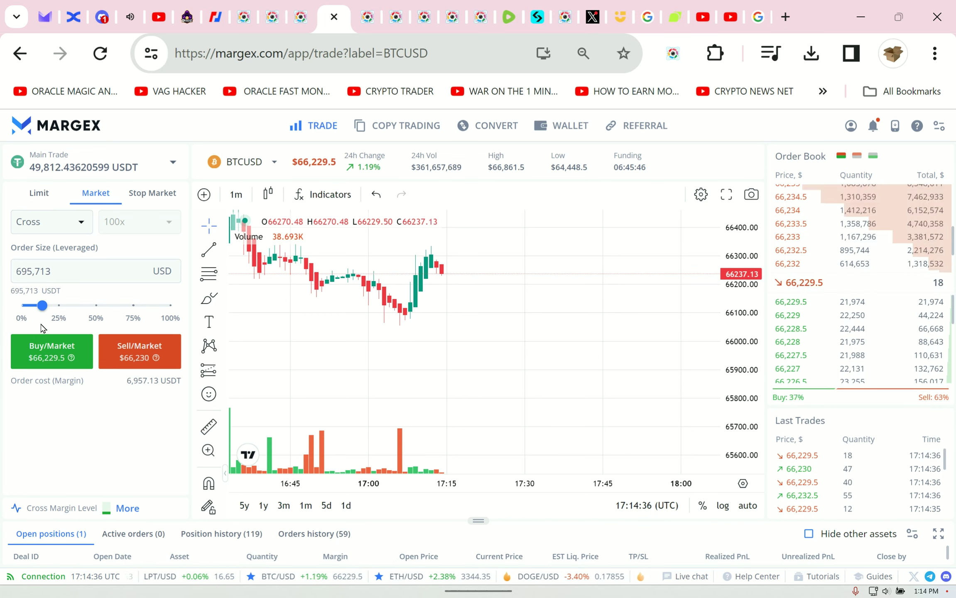
{"action": "left_click", "coordinate": [147, 370]}
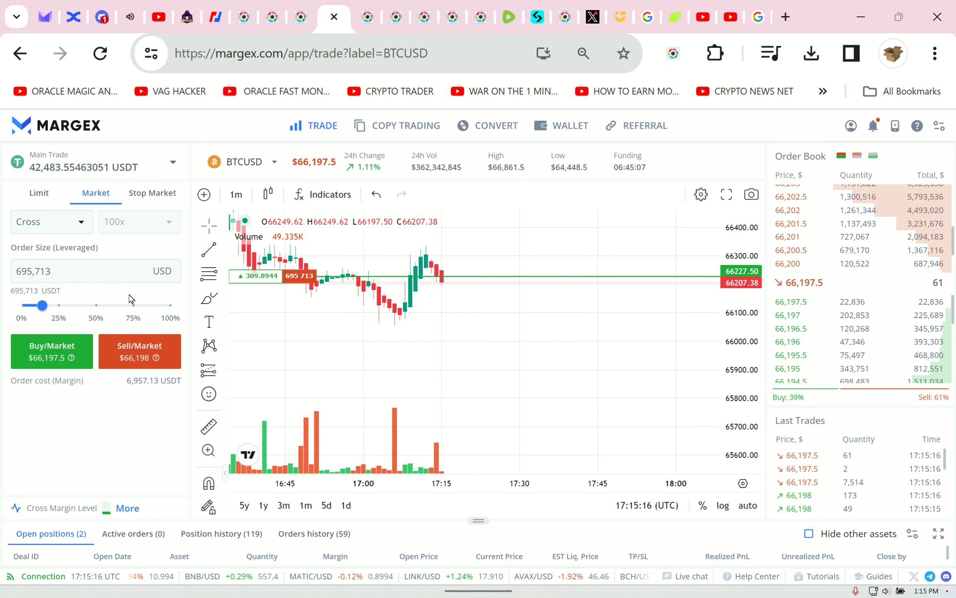
{"action": "left_click", "coordinate": [91, 307]}
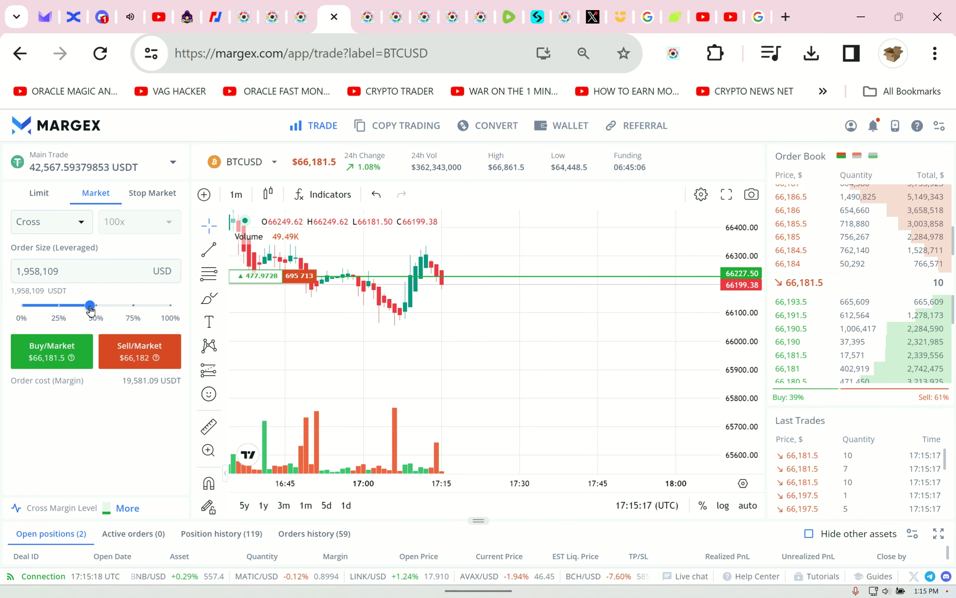
{"action": "left_click", "coordinate": [115, 353]}
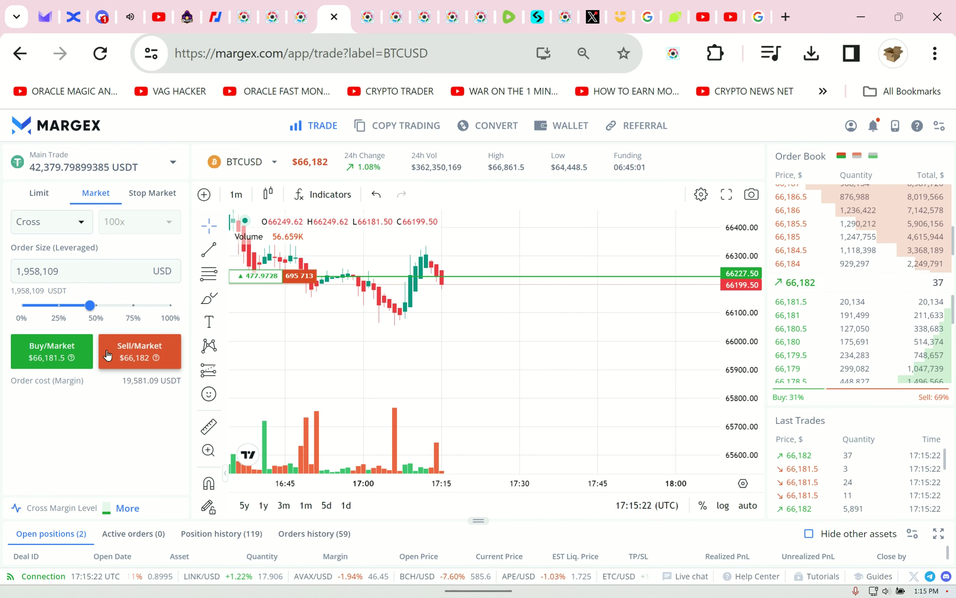
{"action": "left_click", "coordinate": [107, 355]}
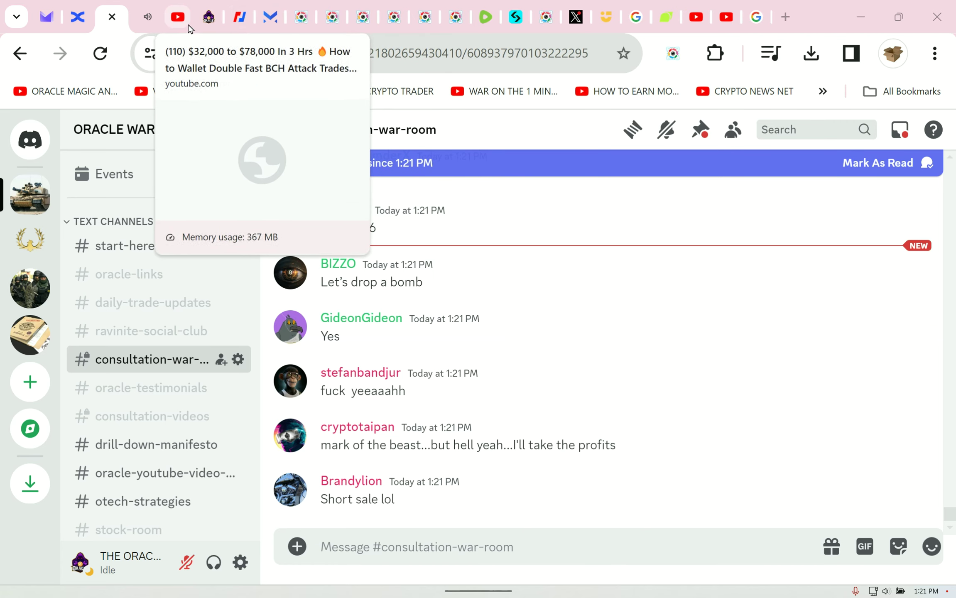
Step: Return from Discord to the Margex BTCUSD page, showing the BTCUSD and BCHUSD shorts
{"action": "left_click", "coordinate": [263, 17]}
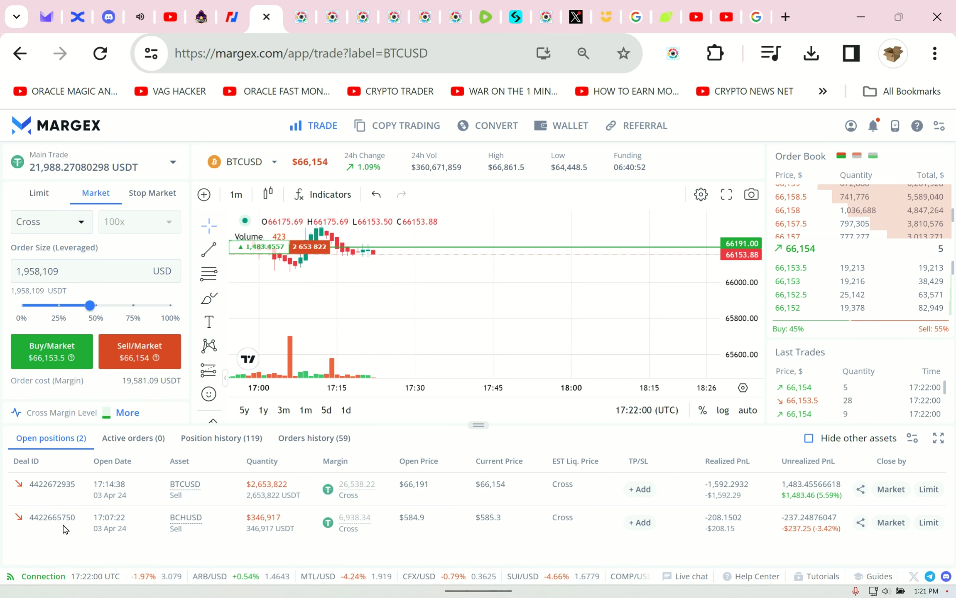
Step: Market-sell 25% size to grow the BCHUSD short to 653,769, then switch back to BTCUSD
{"action": "left_click", "coordinate": [187, 517]}
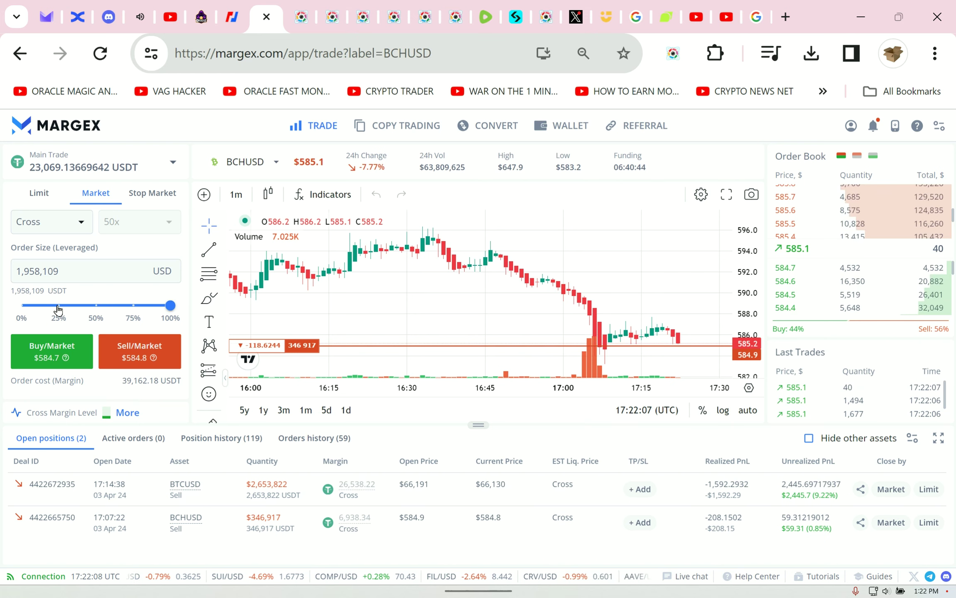
{"action": "left_click_drag", "start_coordinate": [179, 307], "coordinate": [61, 311]}
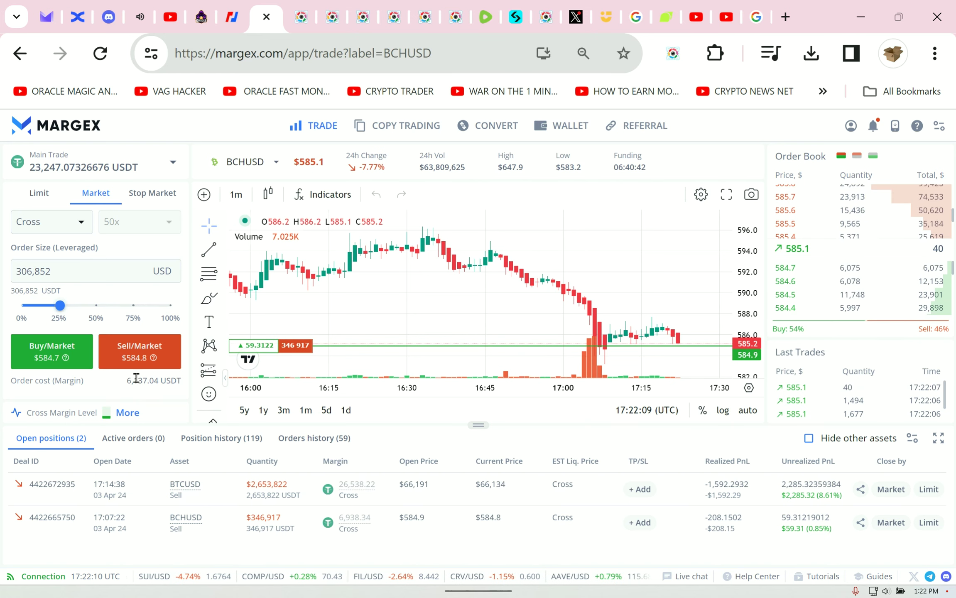
{"action": "mouse_move", "coordinate": [46, 380]}
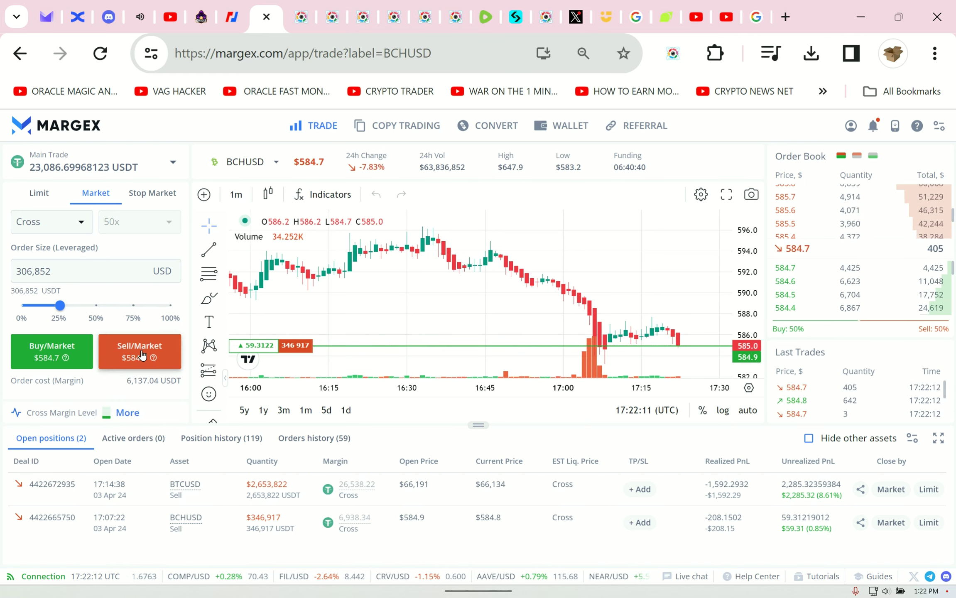
{"action": "left_click", "coordinate": [141, 356]}
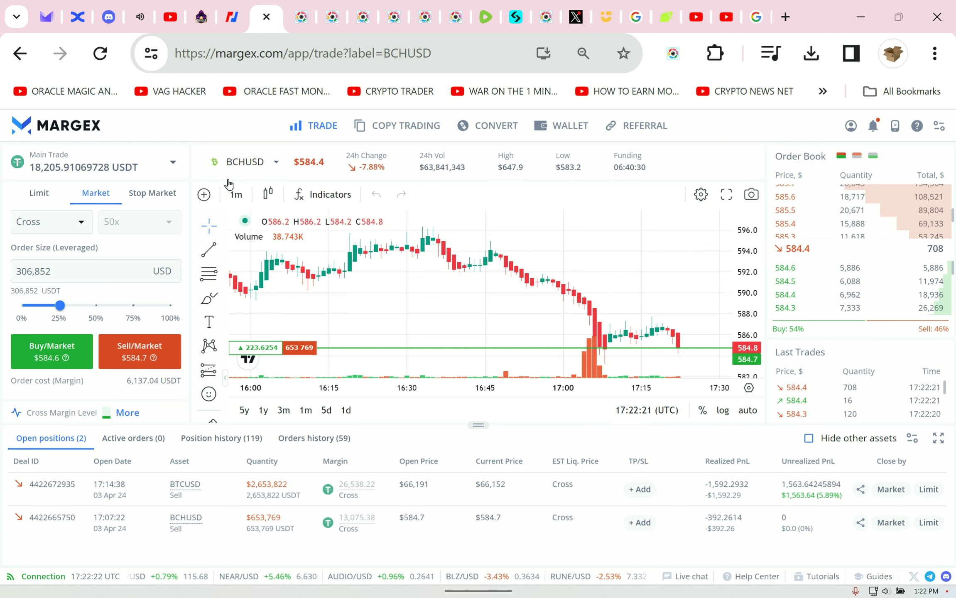
{"action": "left_click", "coordinate": [243, 162]}
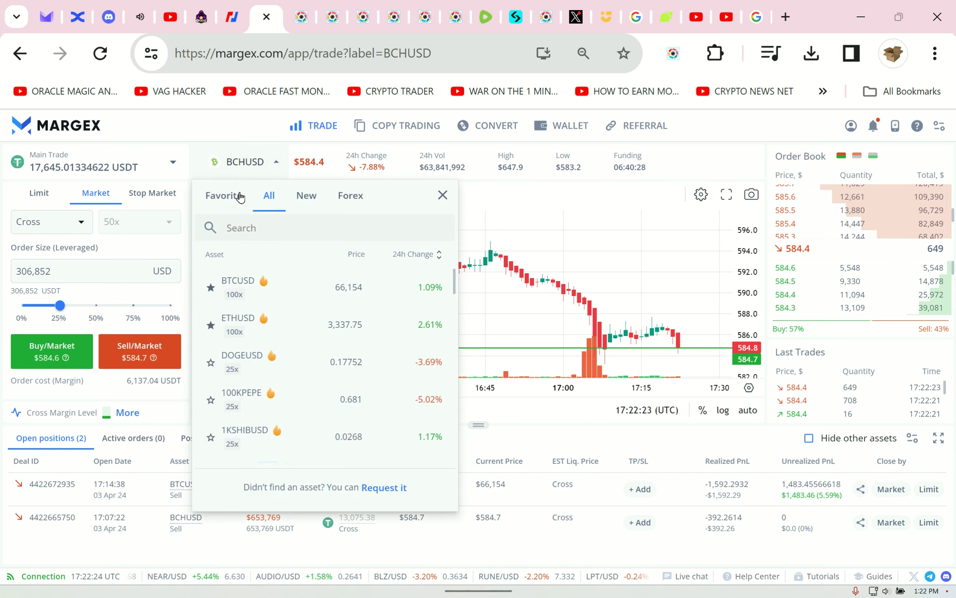
{"action": "left_click", "coordinate": [231, 290]}
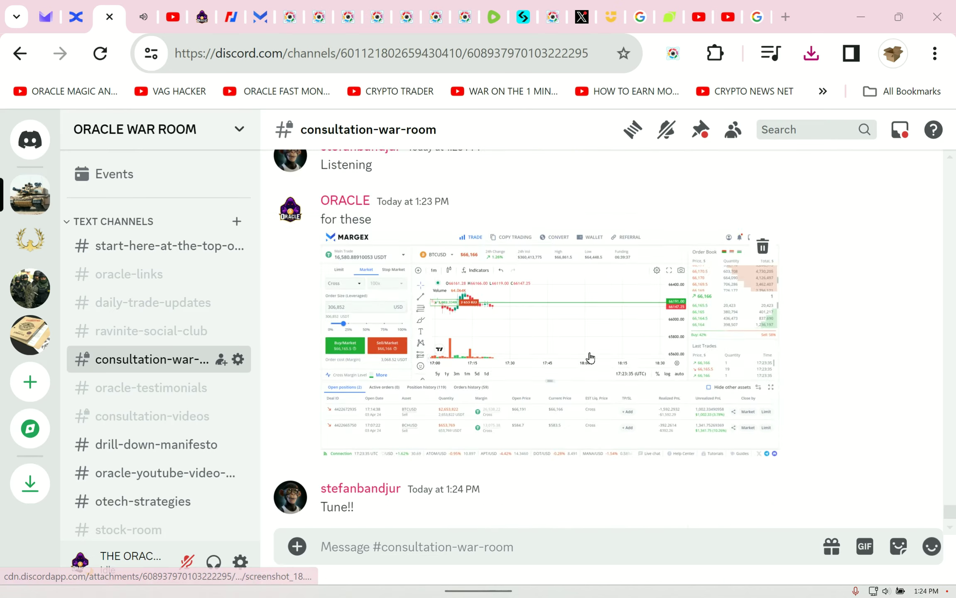
Step: Scroll through the newest Discord messages, then return to the Margex BTCUSD page
{"action": "scroll", "coordinate": [590, 357], "scroll_direction": "up", "scroll_amount": 5}
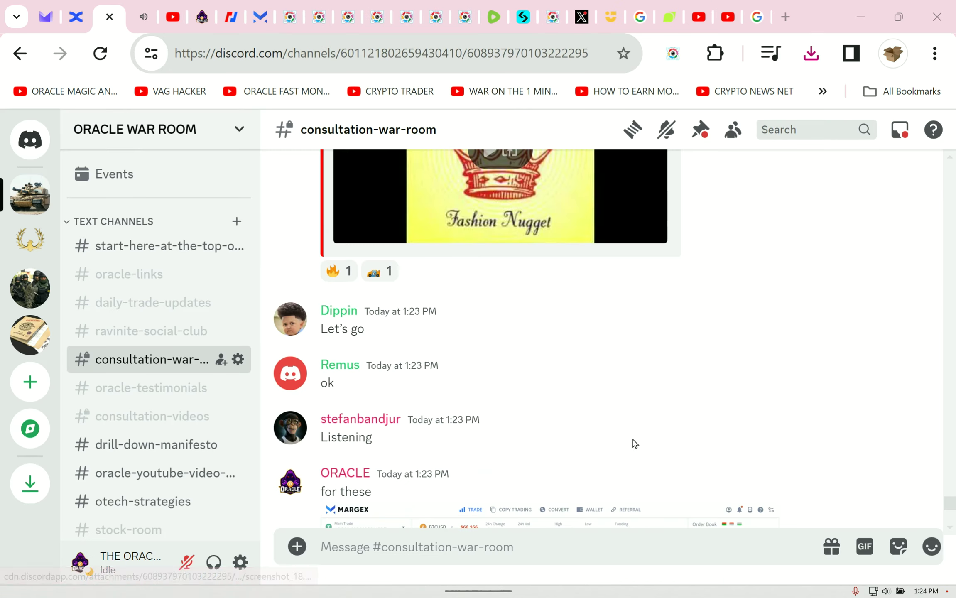
{"action": "scroll", "coordinate": [632, 444], "scroll_direction": "down", "scroll_amount": 3}
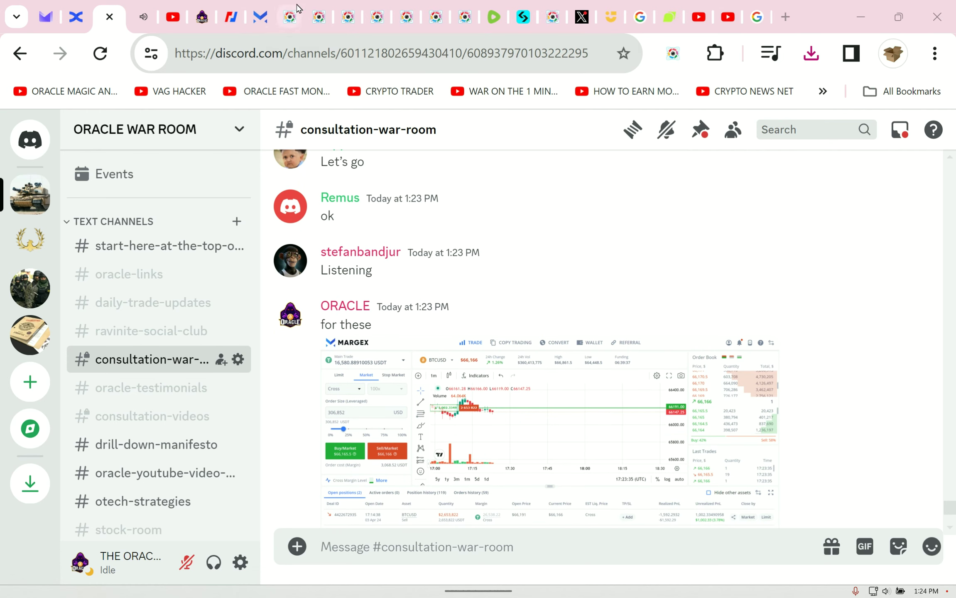
{"action": "left_click", "coordinate": [270, 17]}
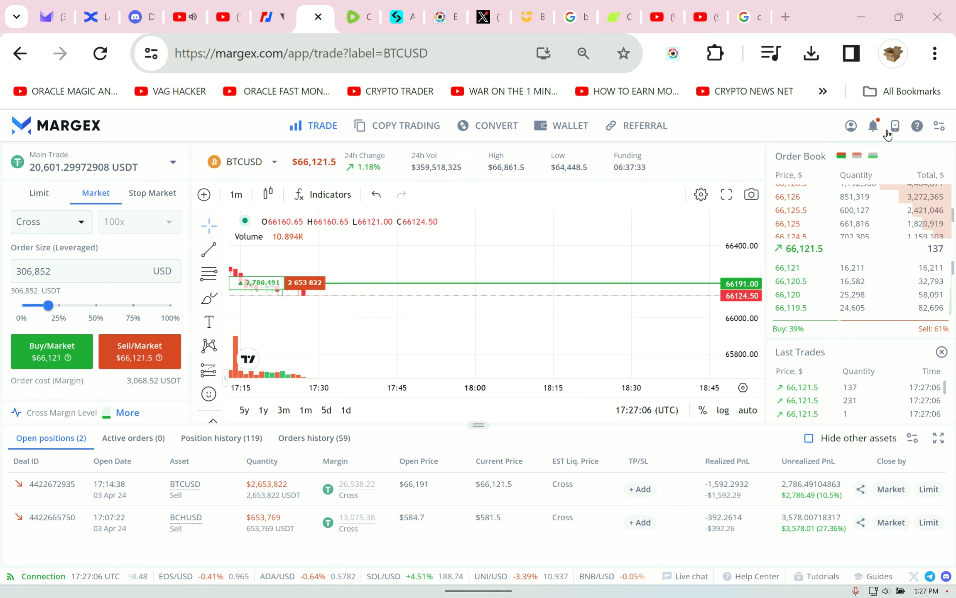
Step: Download a dollar-profit share card for BCHUSD, then close that short at market at $581.3
{"action": "left_click", "coordinate": [860, 522]}
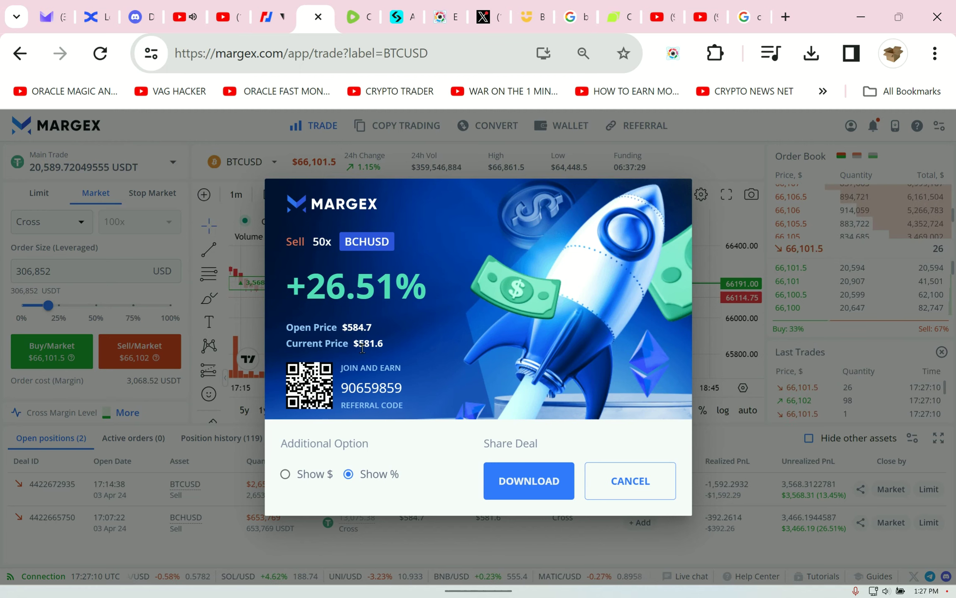
{"action": "left_click", "coordinate": [285, 474]}
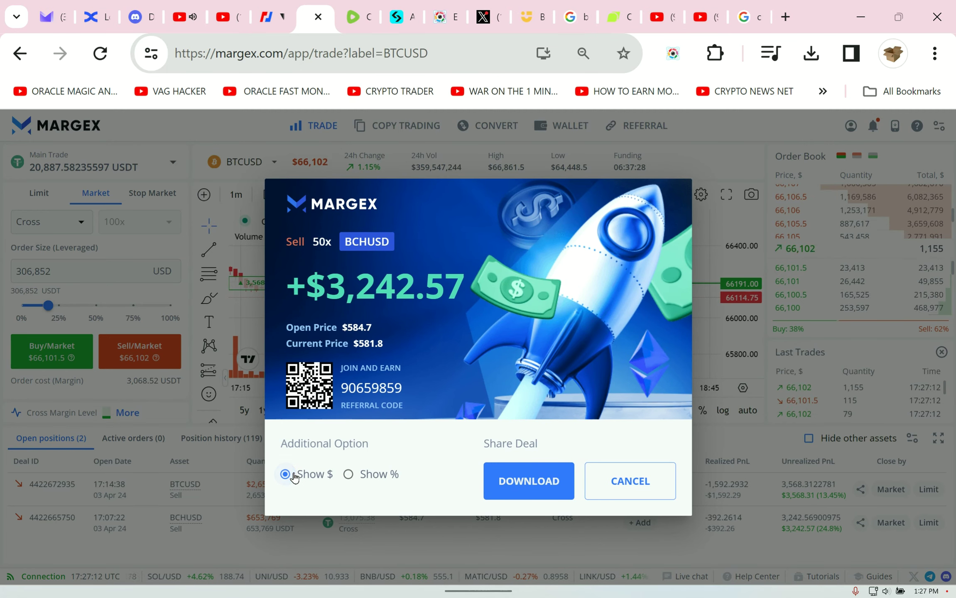
{"action": "left_click", "coordinate": [536, 494]}
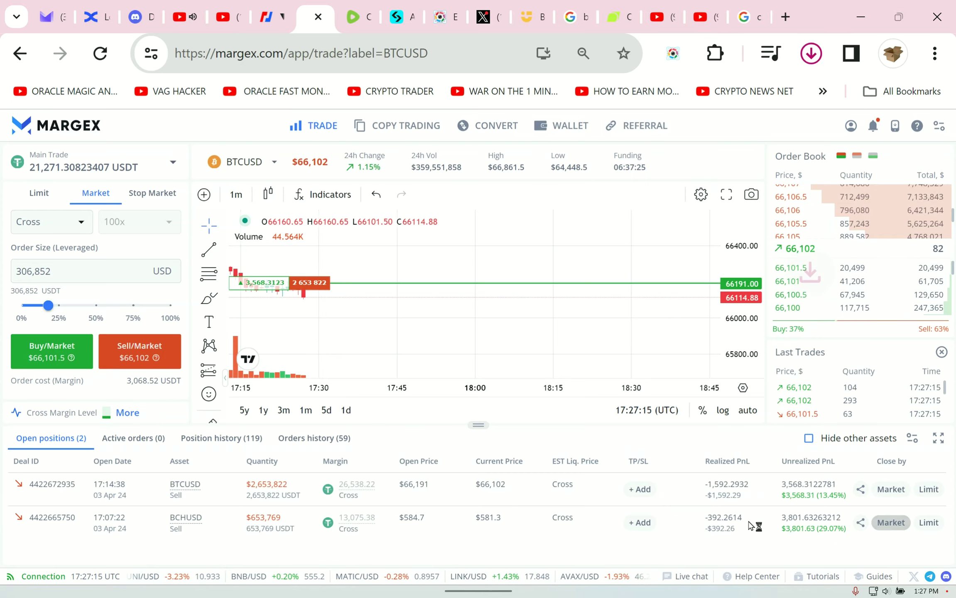
{"action": "left_click", "coordinate": [891, 522]}
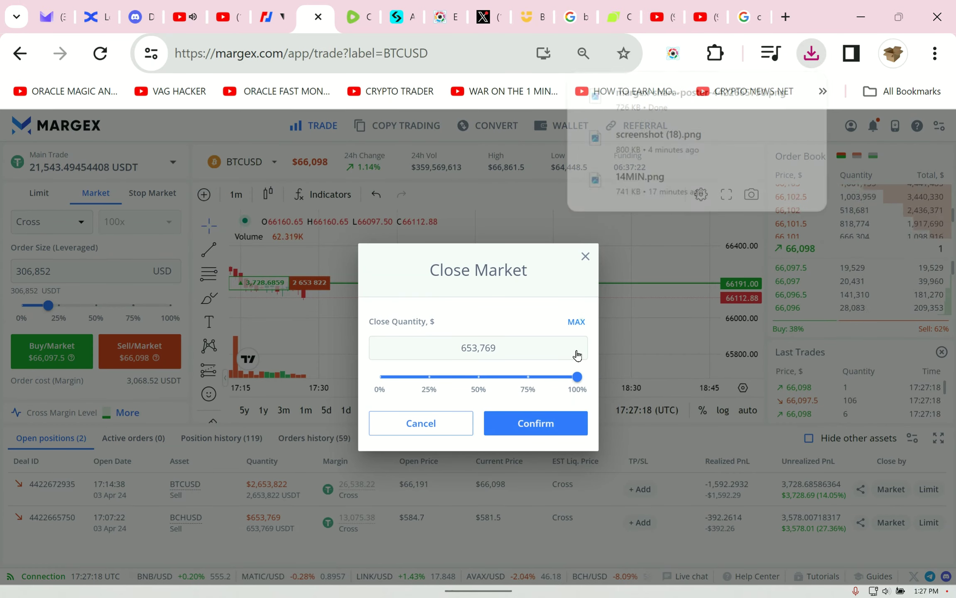
{"action": "left_click", "coordinate": [534, 433]}
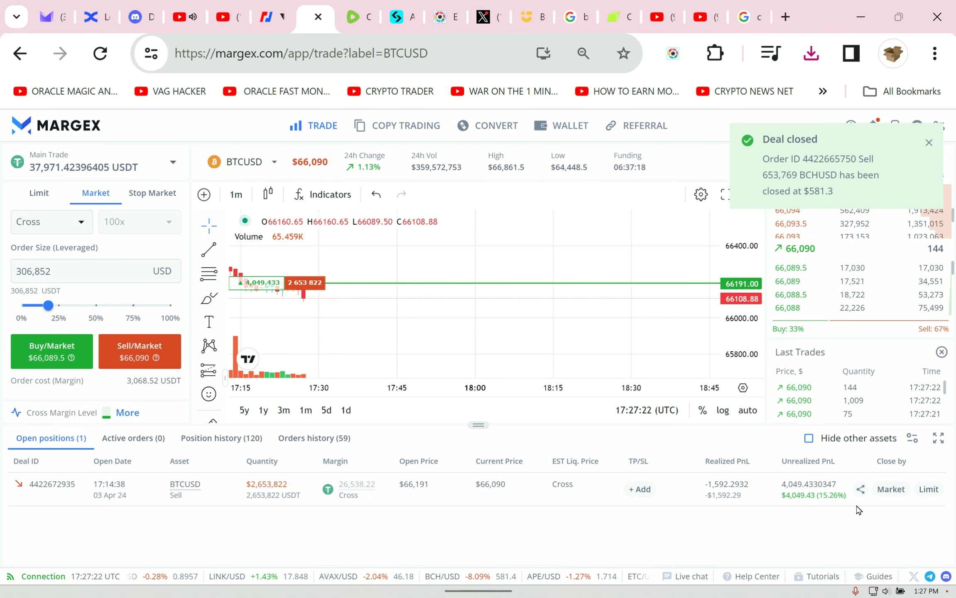
Step: Download a dollar-profit share card for the BTCUSD short
{"action": "left_click", "coordinate": [860, 489]}
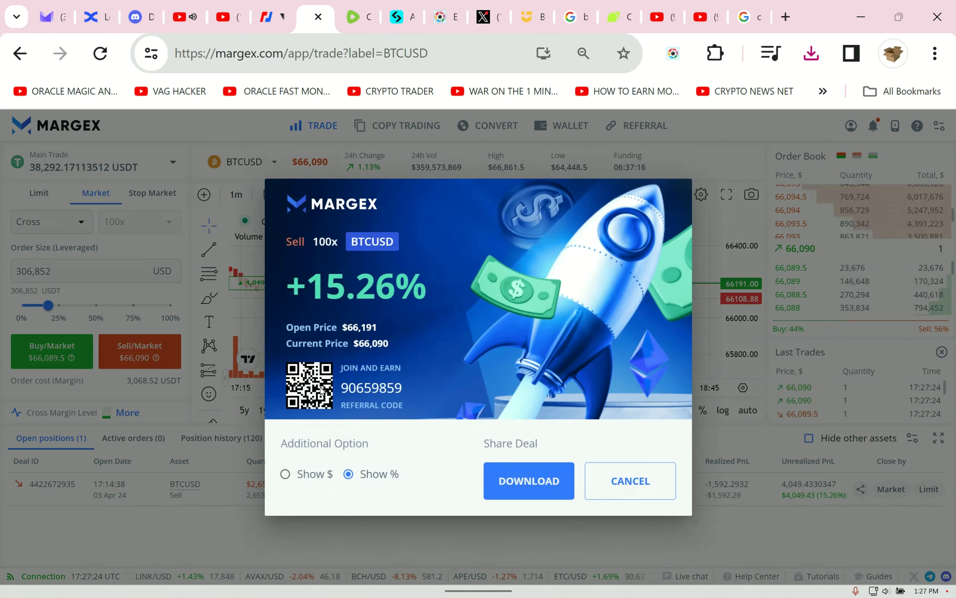
{"action": "left_click", "coordinate": [286, 476]}
{"action": "left_click", "coordinate": [514, 481]}
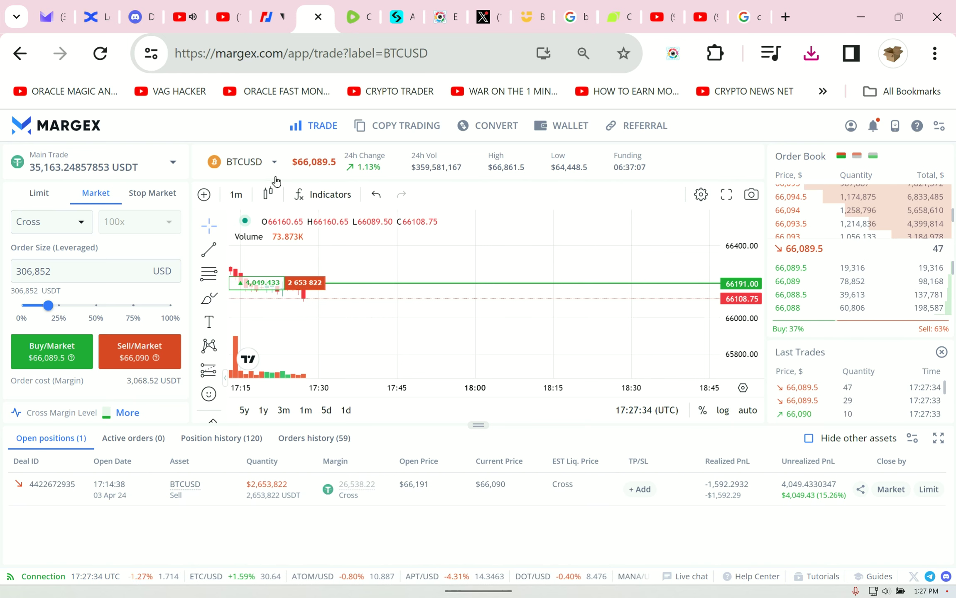
Step: Add 1,828,488 USD to the BTCUSD short at 50% size and screenshot the page
{"action": "left_click", "coordinate": [102, 307]}
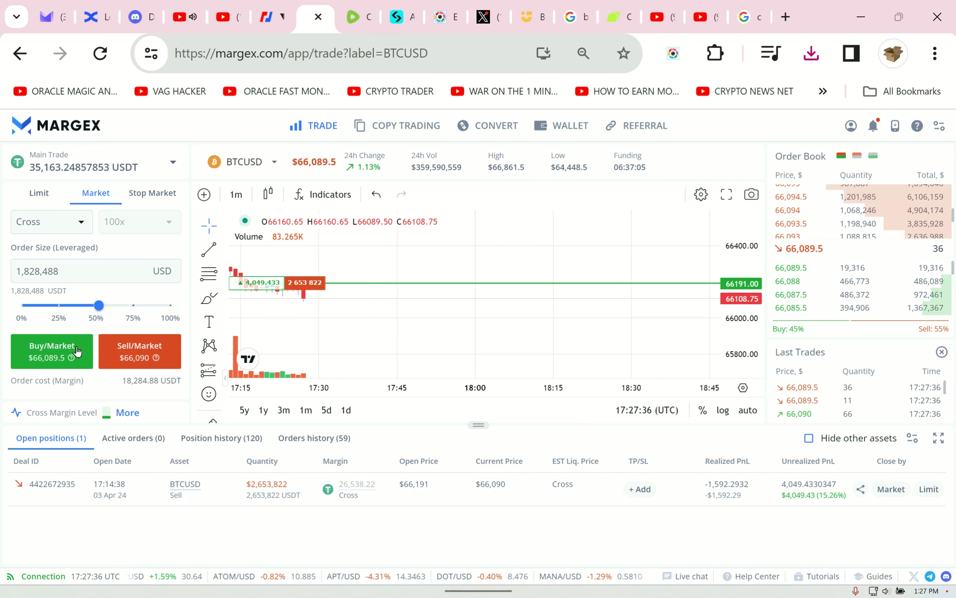
{"action": "left_click", "coordinate": [125, 344]}
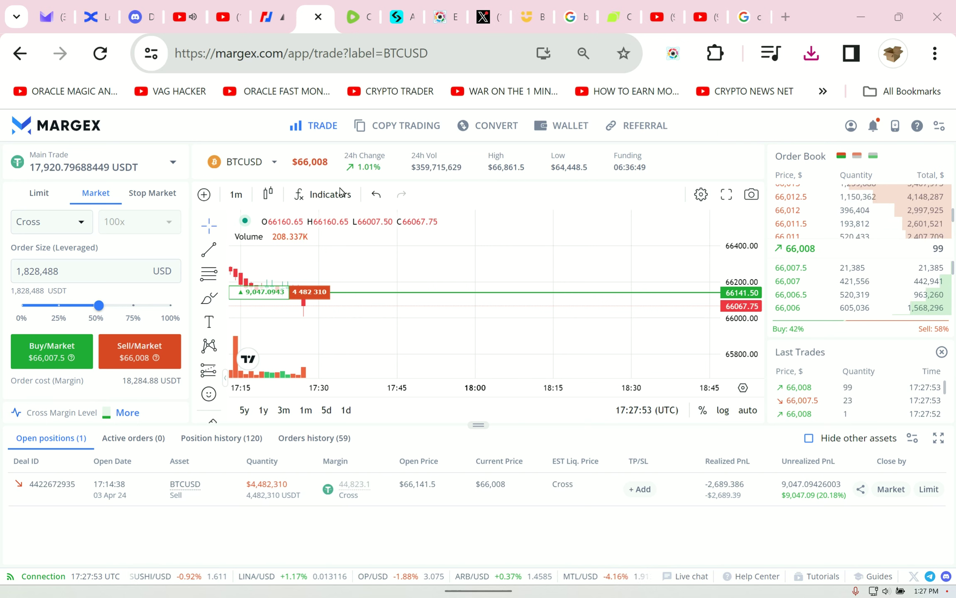
{"action": "left_click", "coordinate": [128, 343]}
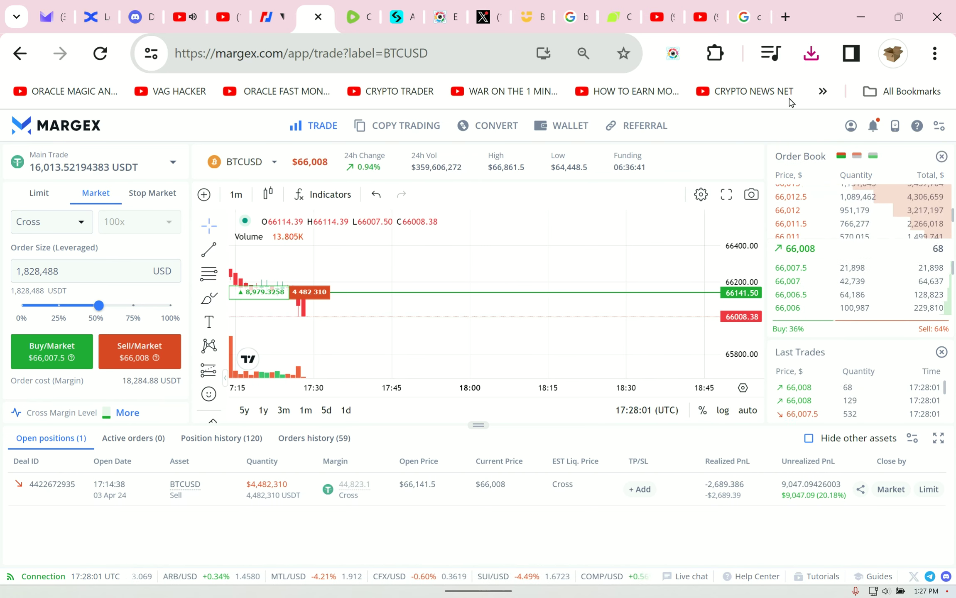
{"action": "left_click", "coordinate": [673, 54]}
{"action": "key", "text": "space"}
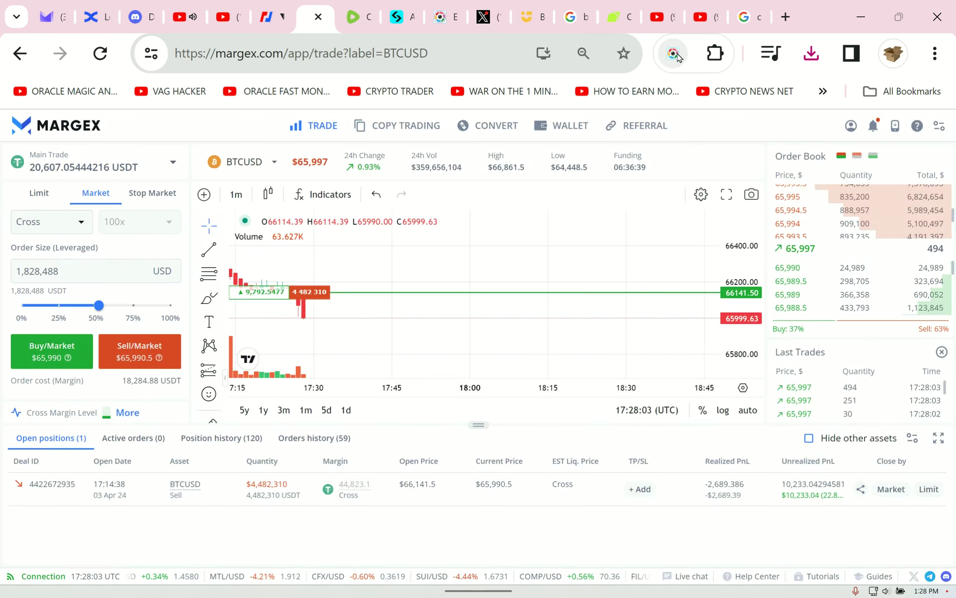
{"action": "left_click", "coordinate": [296, 17]}
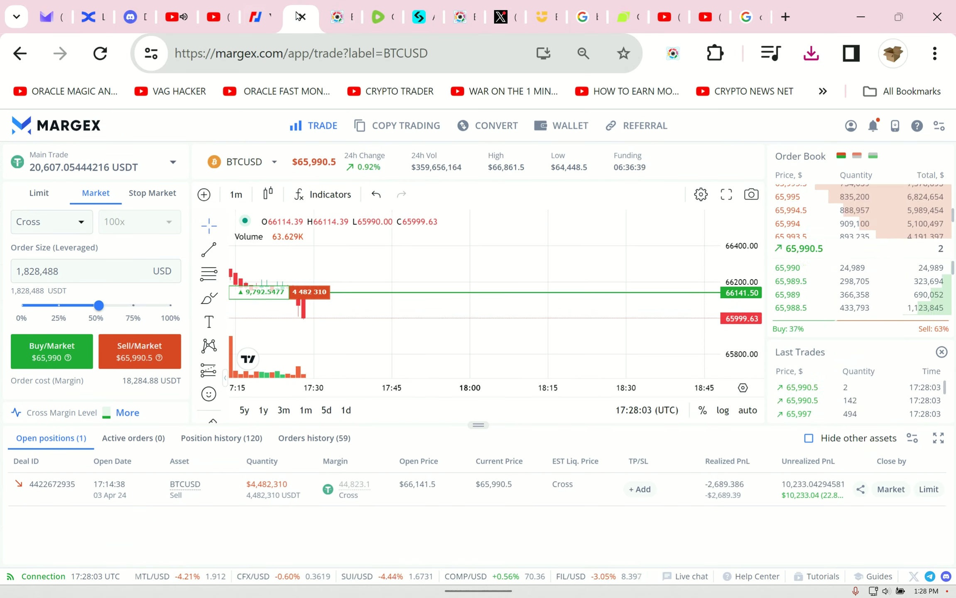
Step: Download a dollar-profit BTCUSD card, then close the whole 4,482,310 USD short at $66,006
{"action": "left_click", "coordinate": [861, 490]}
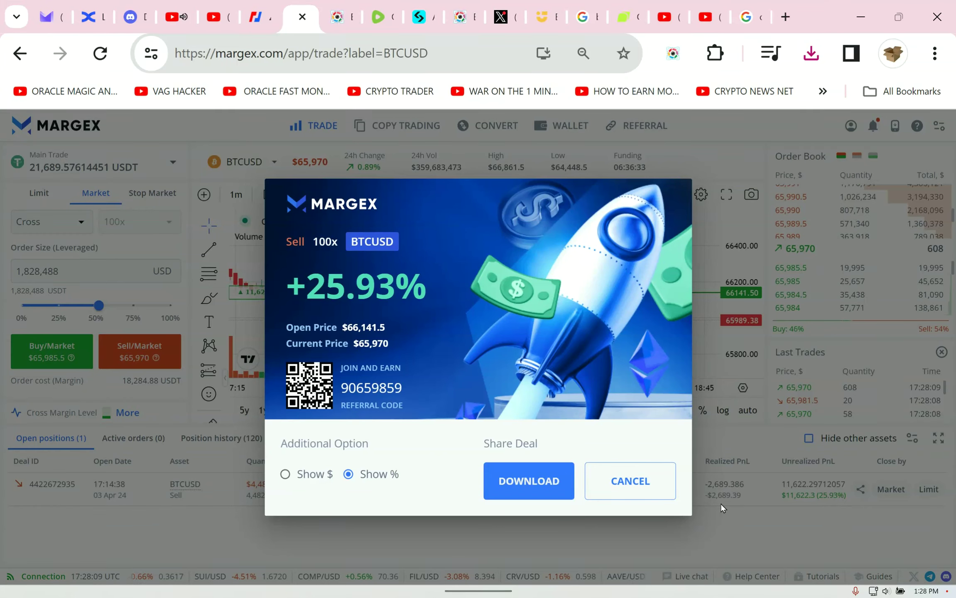
{"action": "left_click", "coordinate": [286, 474]}
{"action": "left_click", "coordinate": [528, 481]}
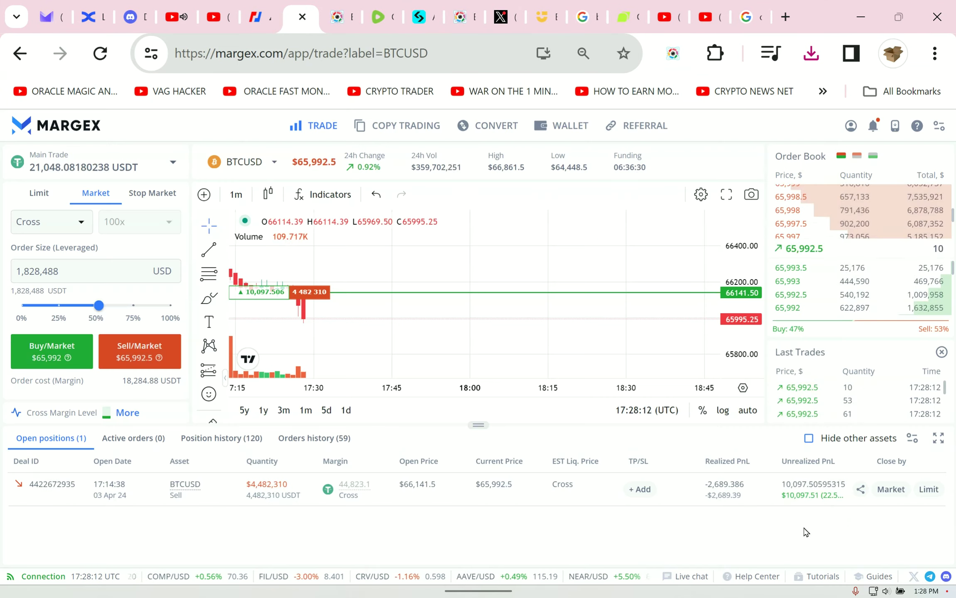
{"action": "left_click", "coordinate": [889, 489]}
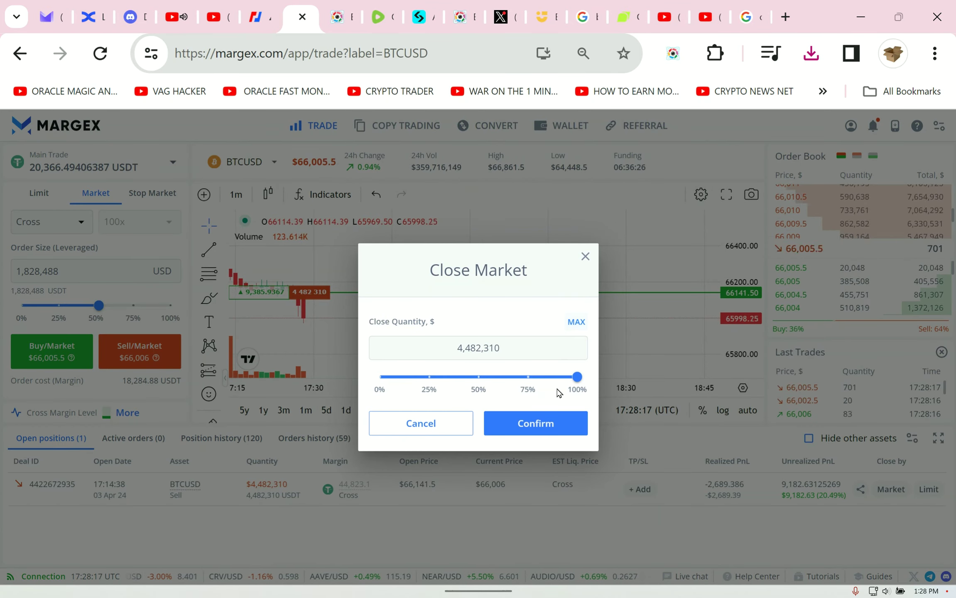
{"action": "left_click", "coordinate": [538, 426]}
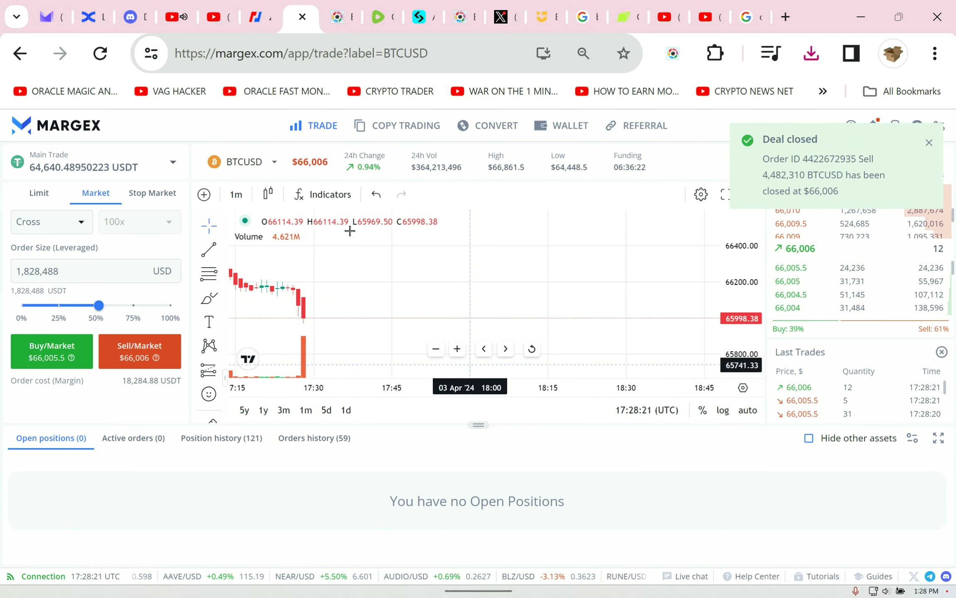
{"action": "left_click", "coordinate": [730, 139]}
{"action": "key", "text": "ctrl+5"}
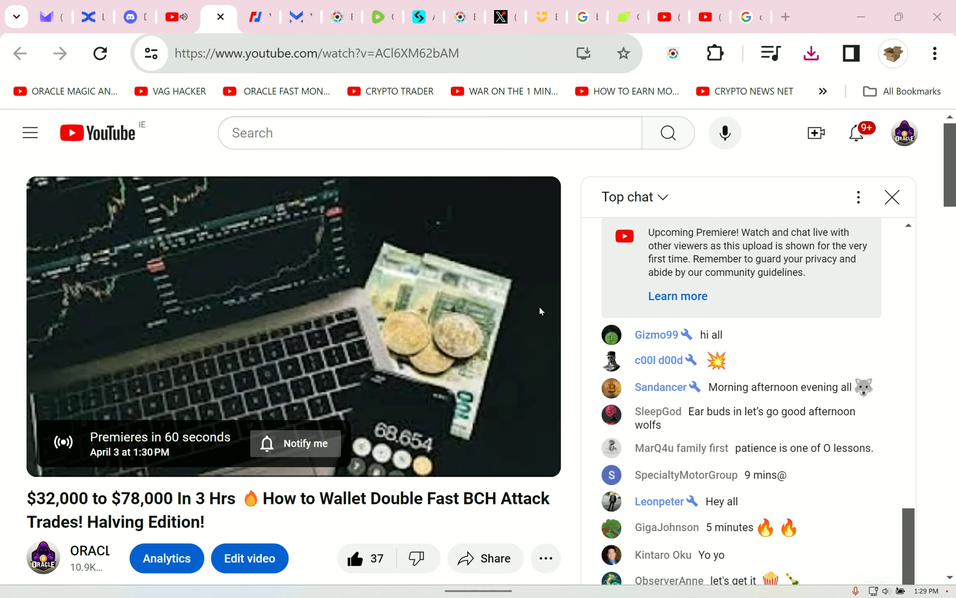
{"action": "left_click", "coordinate": [301, 19]}
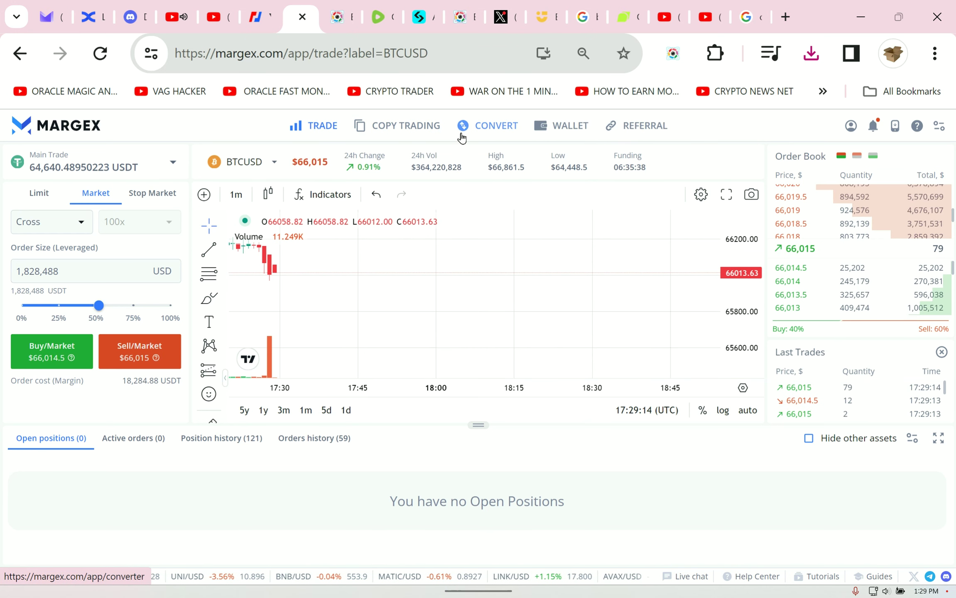
Step: Open the Margex WALLET page to view the total balance and USDT holdings
{"action": "left_click", "coordinate": [562, 130]}
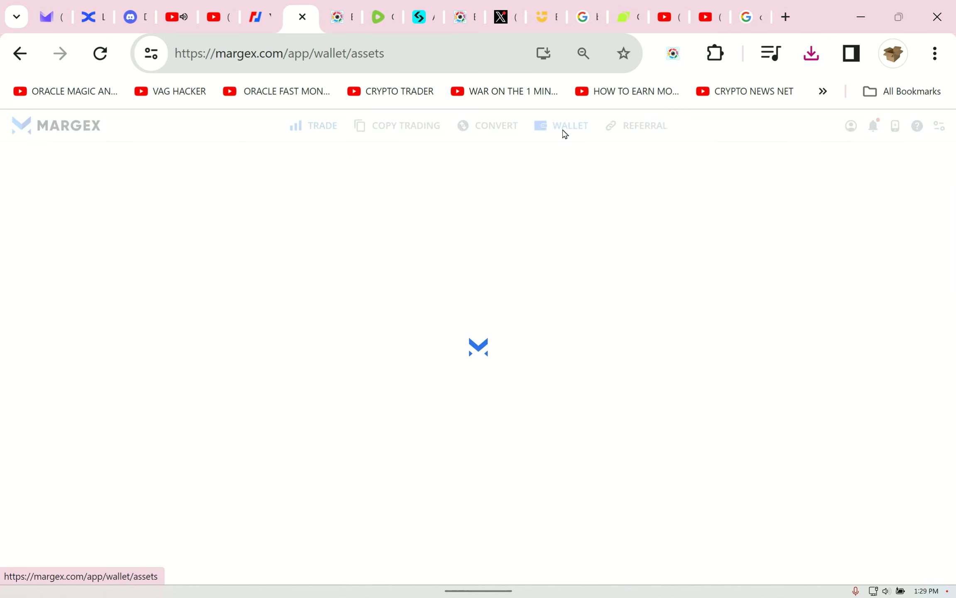